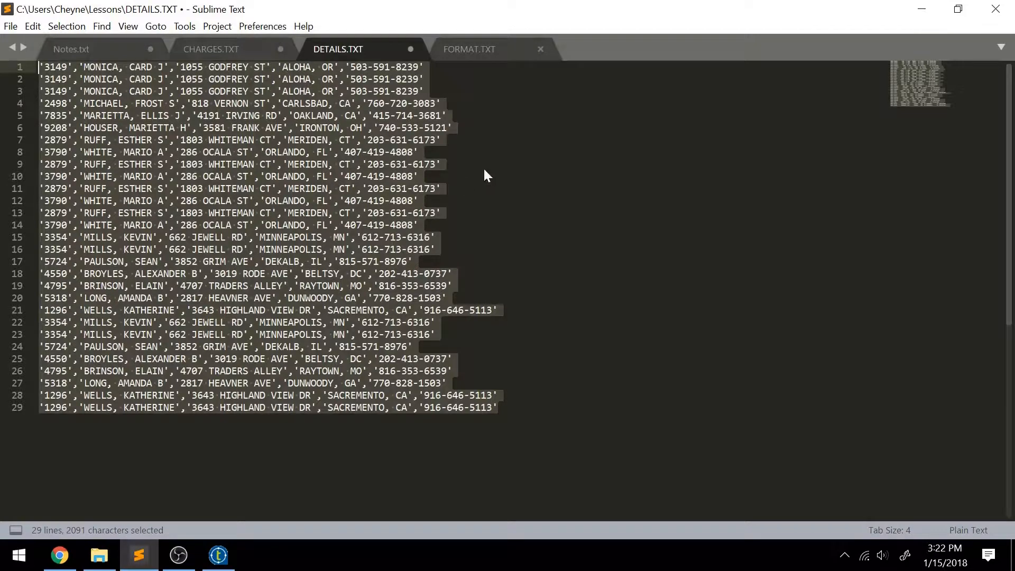
Step: Browse the CHARGES.TXT, DETAILS.TXT and FORMAT.TXT files in Sublime Text
click(482, 167)
click(244, 53)
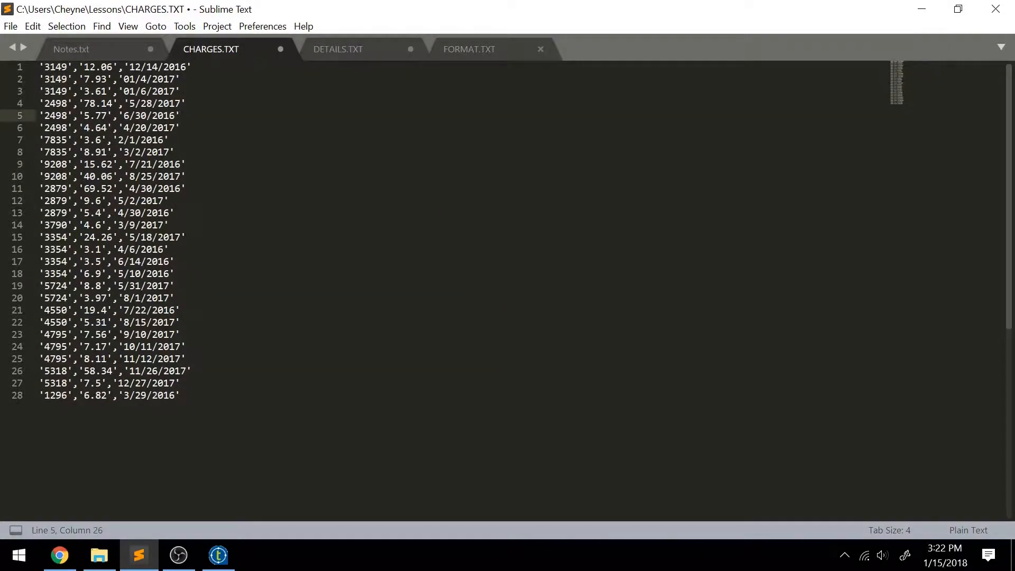
click(334, 51)
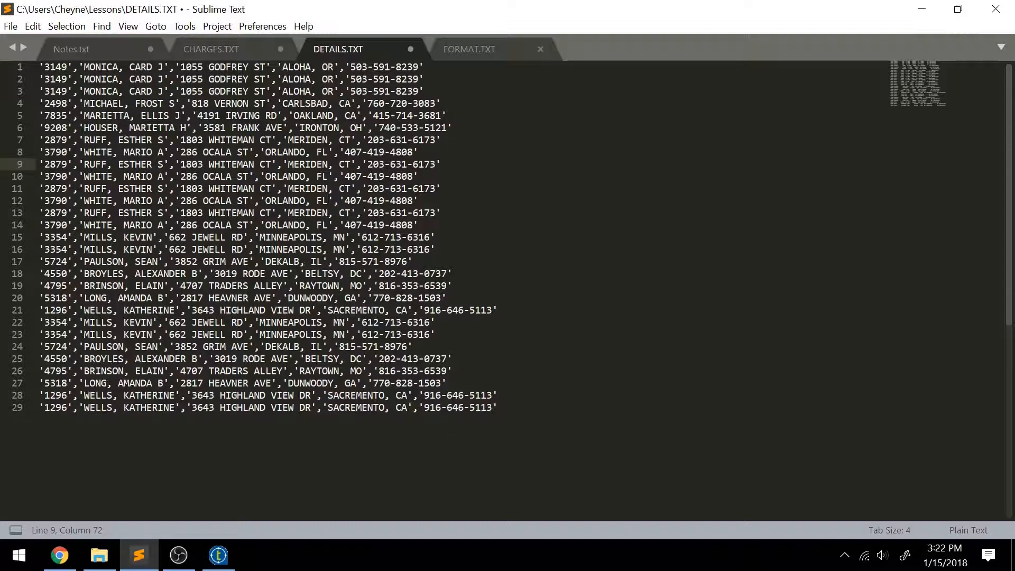
click(474, 53)
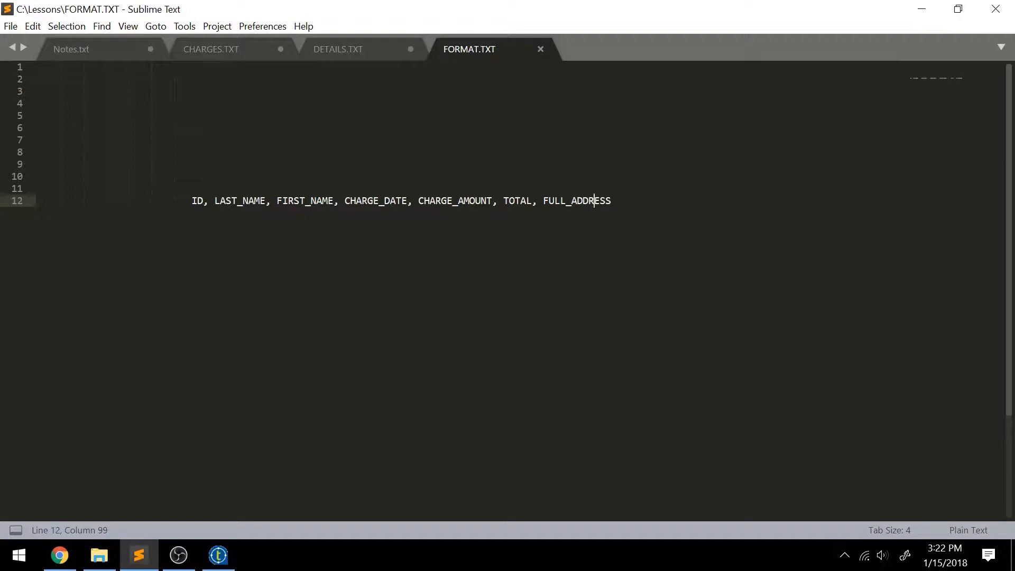
Step: Compare FORMAT.TXT's LAST_NAME, FIRST_NAME columns with DETAILS.TXT's combined name field, then return to Talend
drag(214, 201, 266, 202)
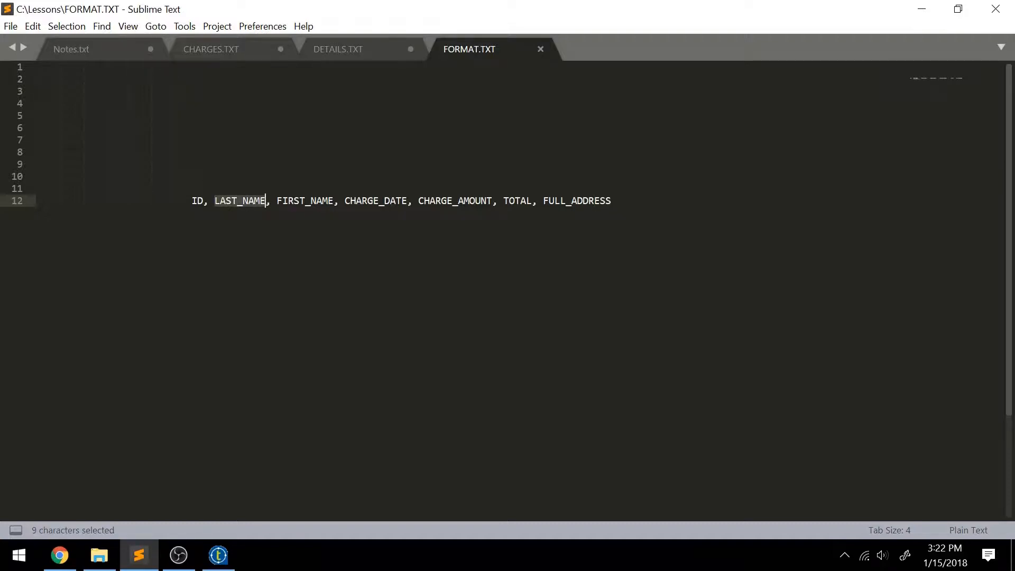
key(Up)
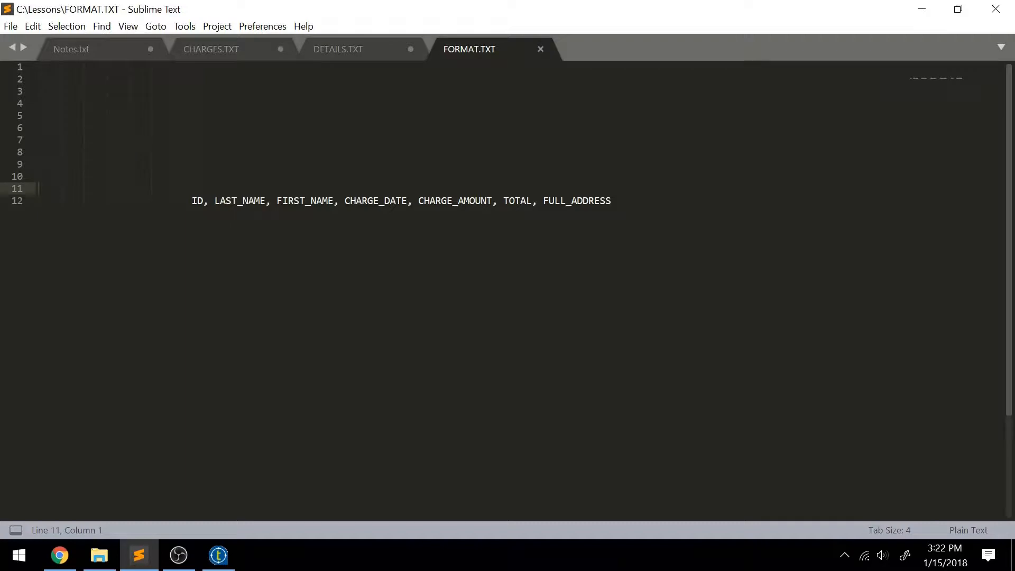
drag(214, 201, 338, 201)
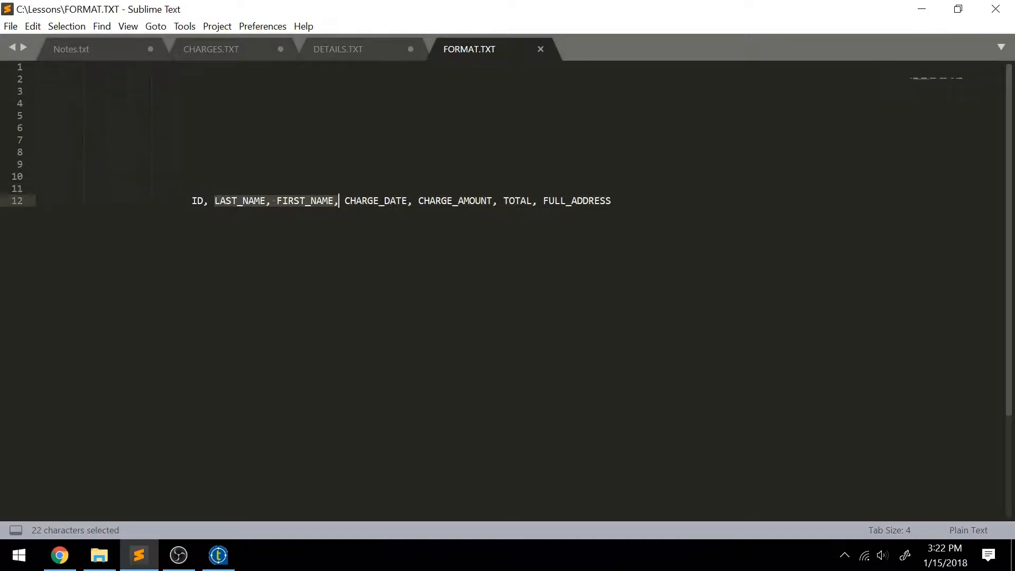
click(348, 56)
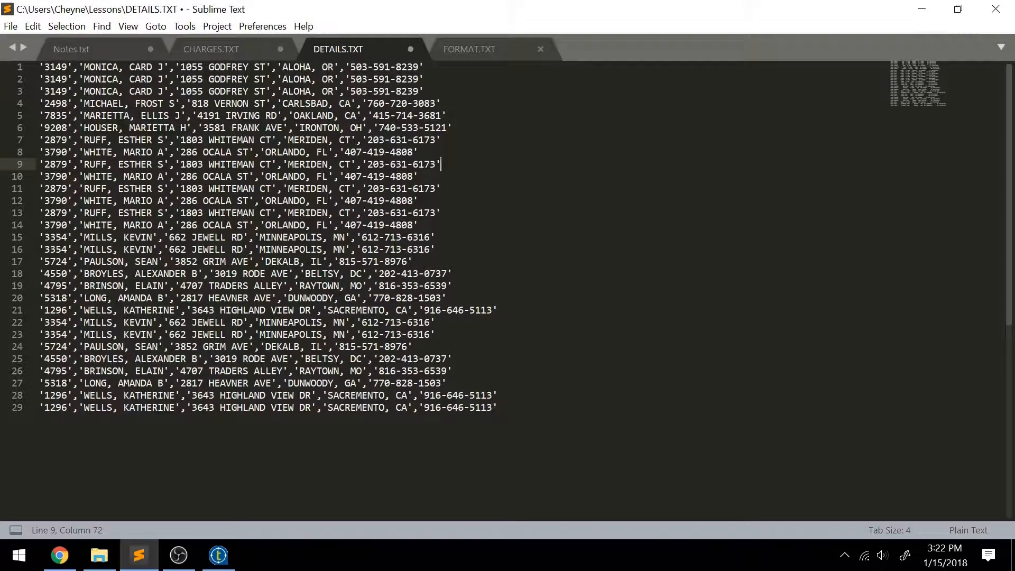
drag(84, 164, 165, 164)
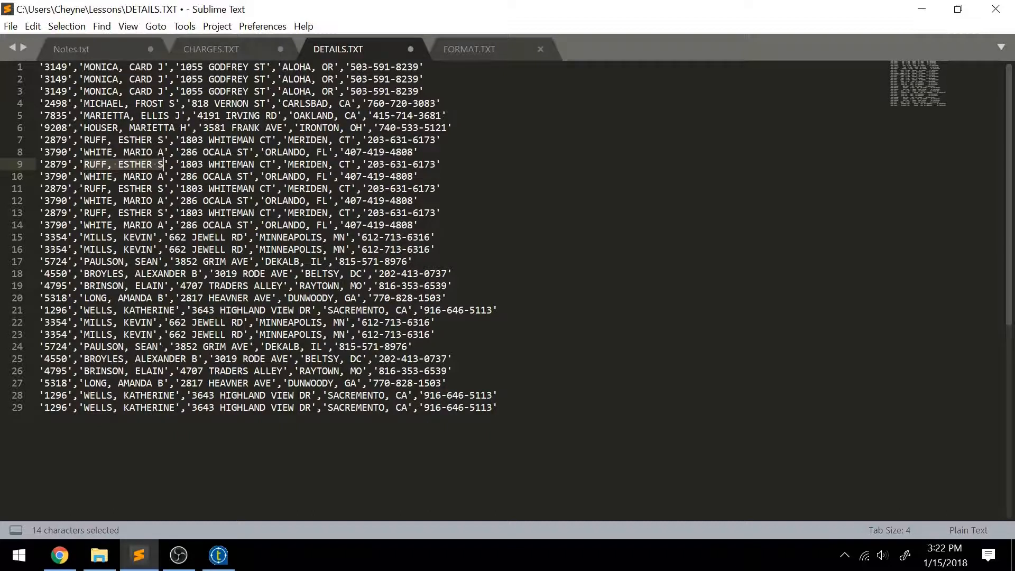
click(453, 48)
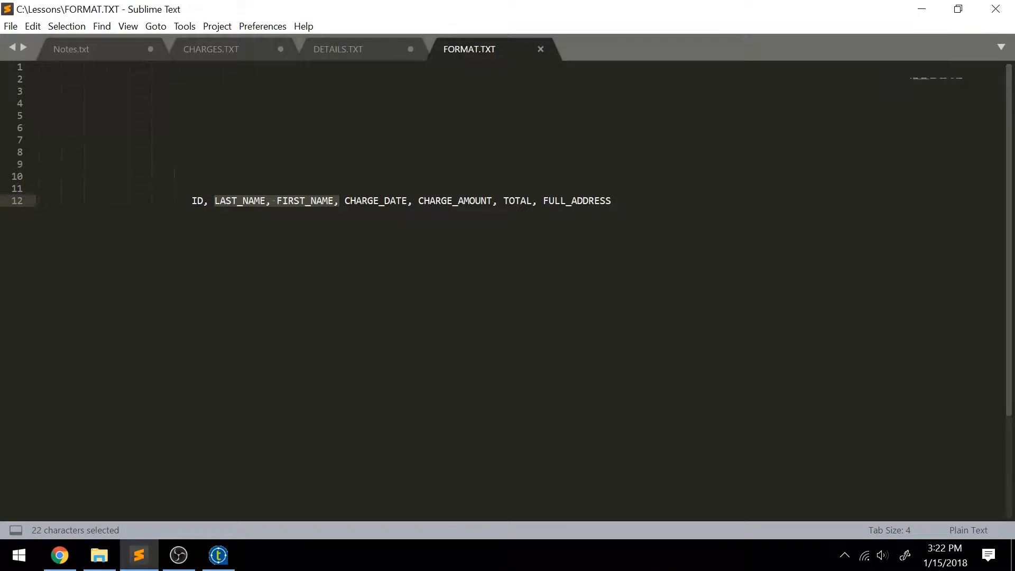
click(218, 555)
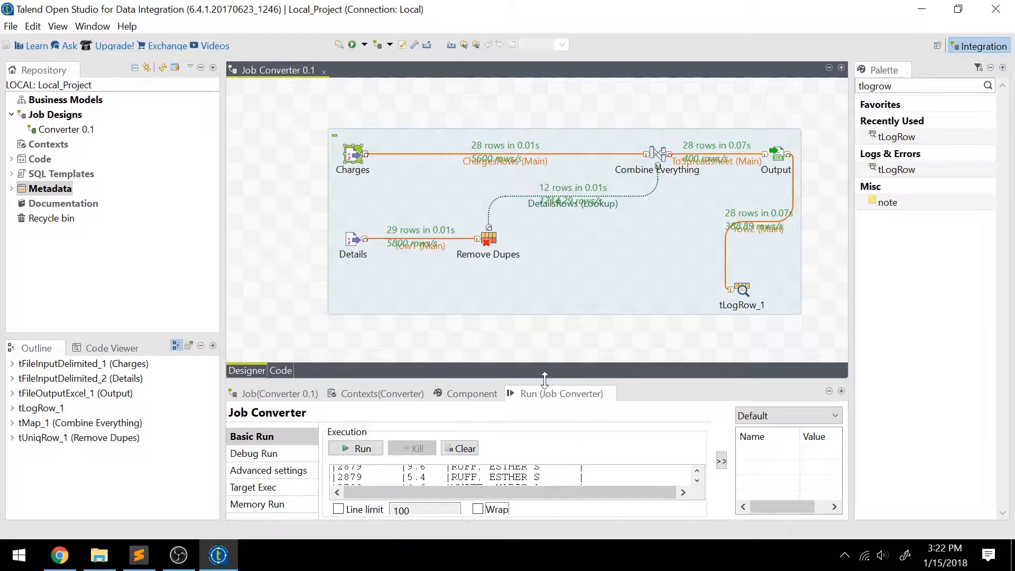
Step: Enlarge the Run panel, clear the previous run's console output, and rebalance designer and Run panels
drag(545, 379, 553, 327)
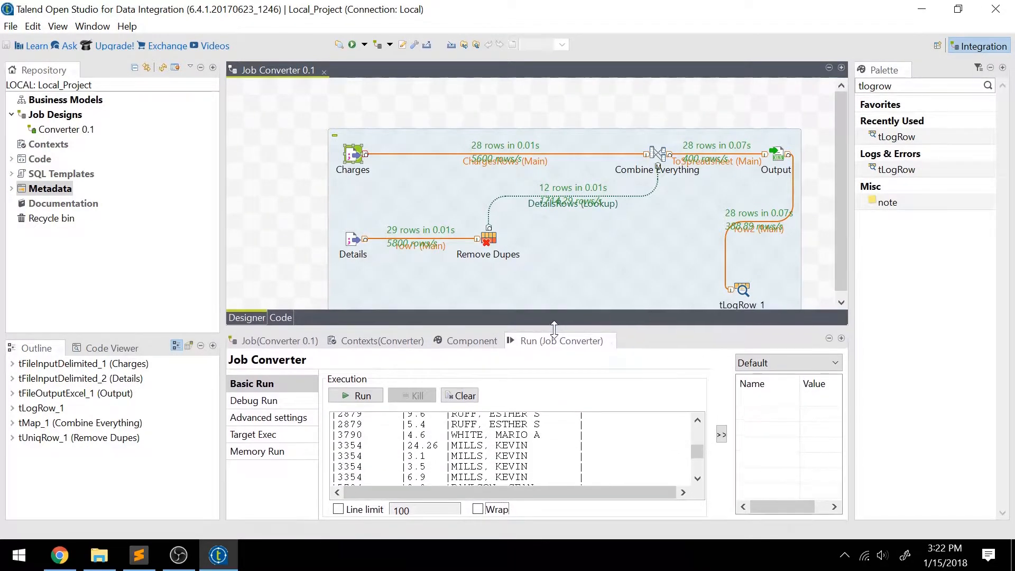
click(461, 396)
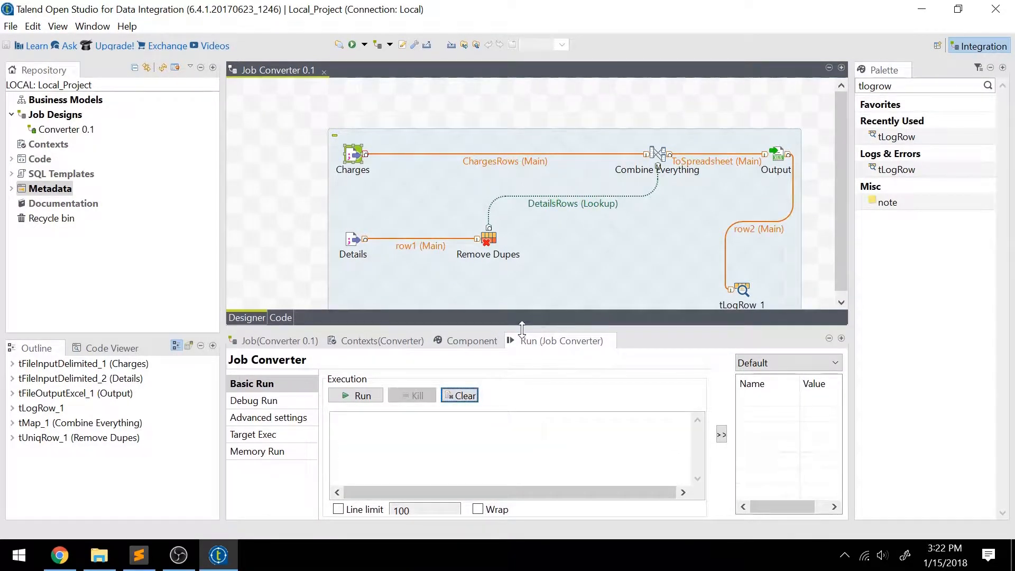
drag(522, 328, 521, 389)
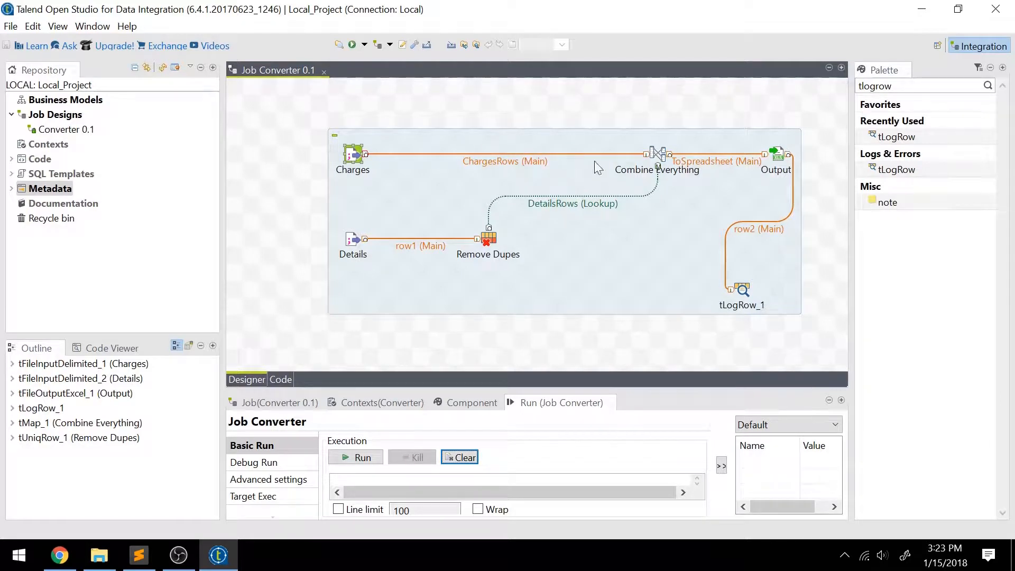
click(656, 155)
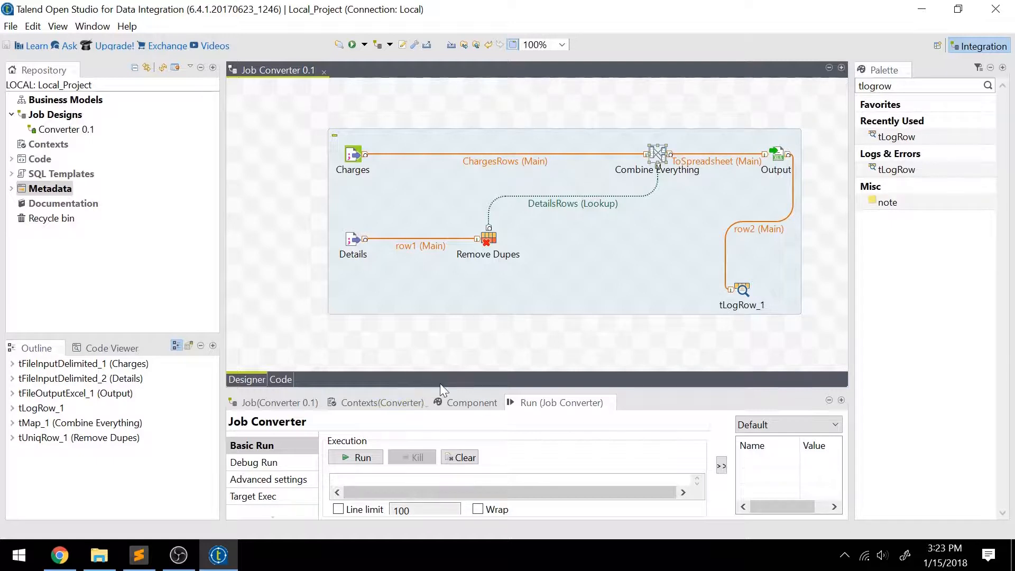
drag(454, 390, 458, 298)
Step: Show DETAILS.TXT in Sublime Text and select line 1's combined last-and-first name field
click(139, 556)
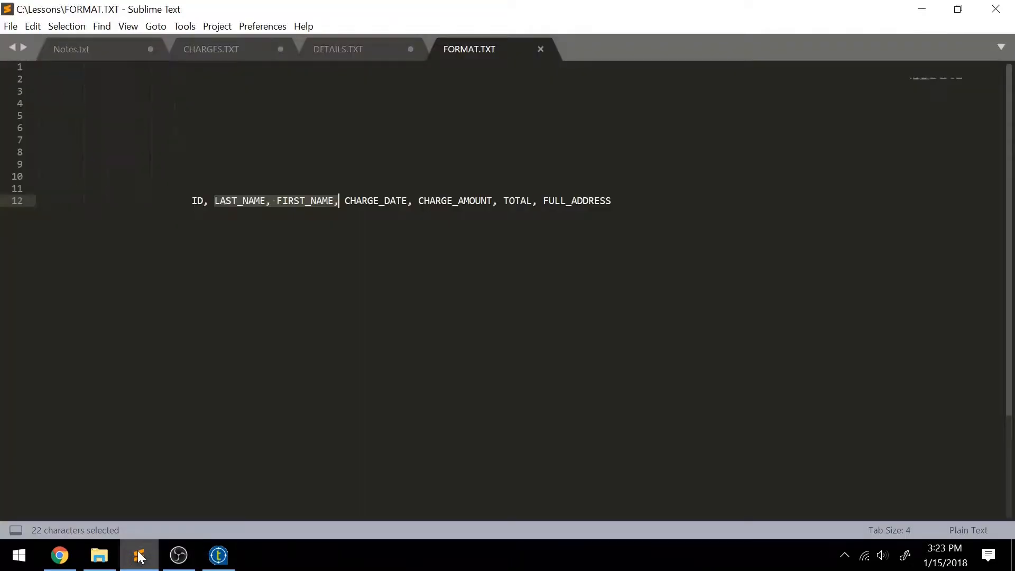
click(347, 47)
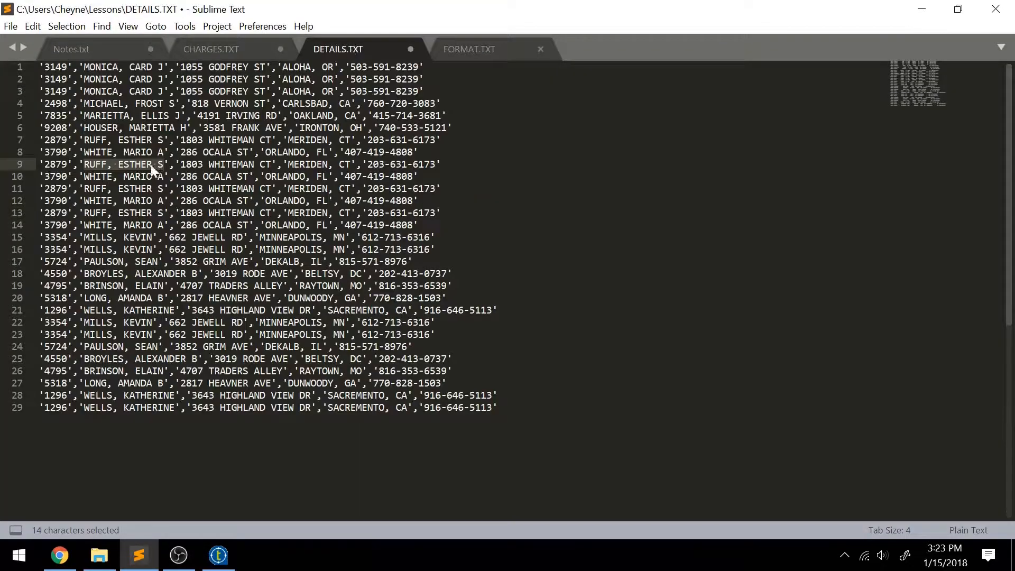
click(117, 201)
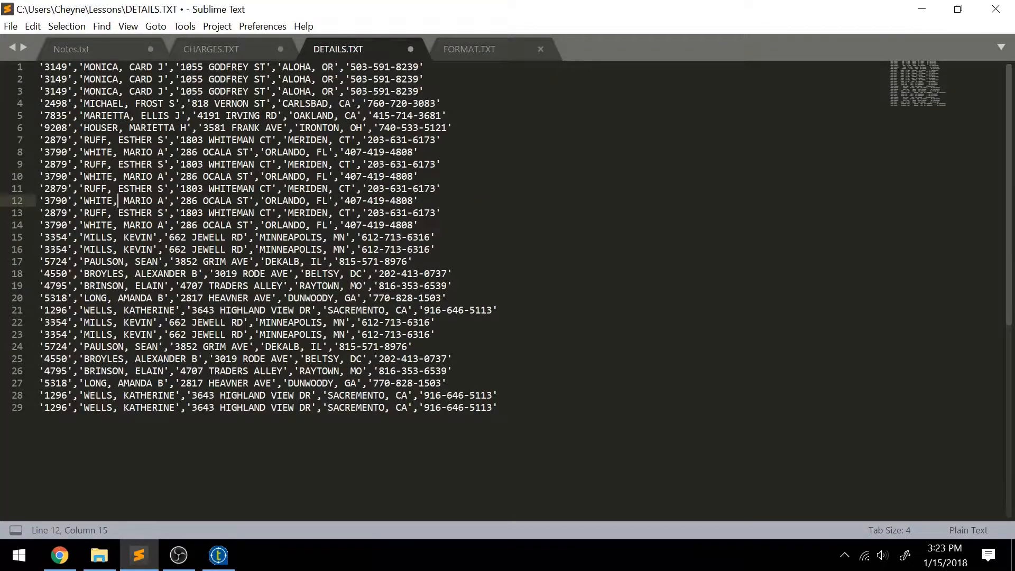
drag(83, 67, 164, 67)
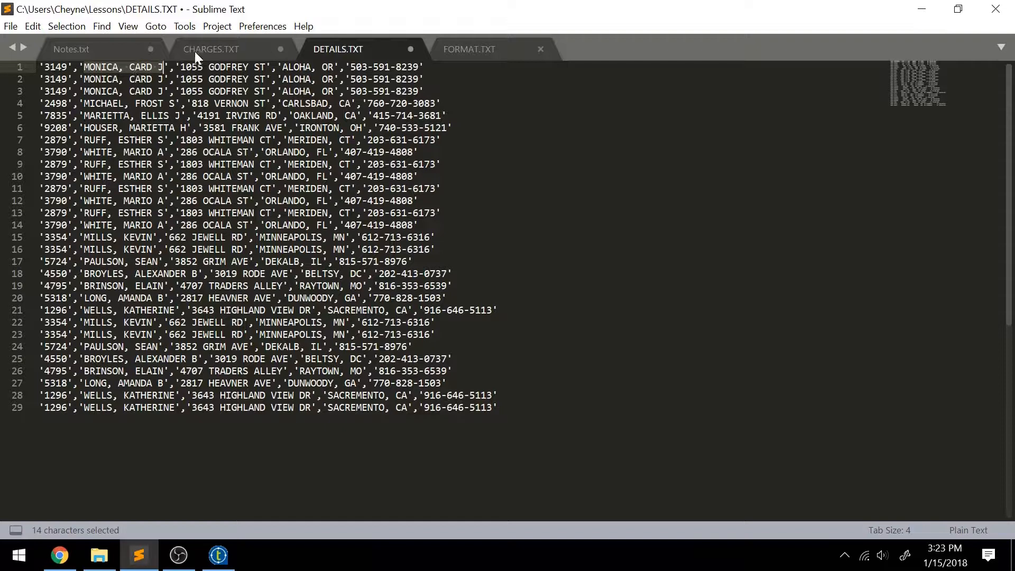
click(153, 371)
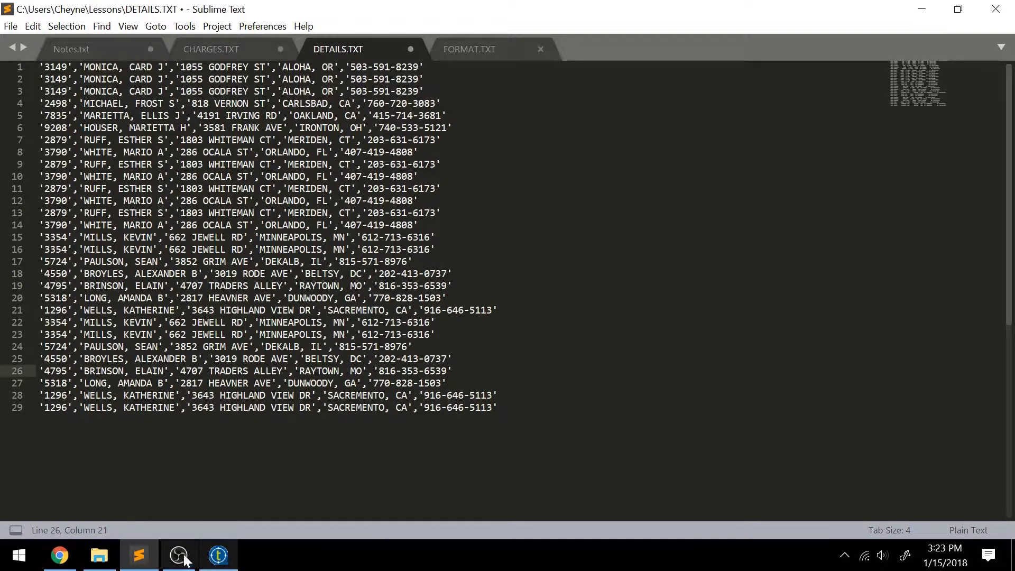
Step: Search the Palette for 'delim' and drop tExtractDelimitedFields onto the canvas below Details
click(226, 564)
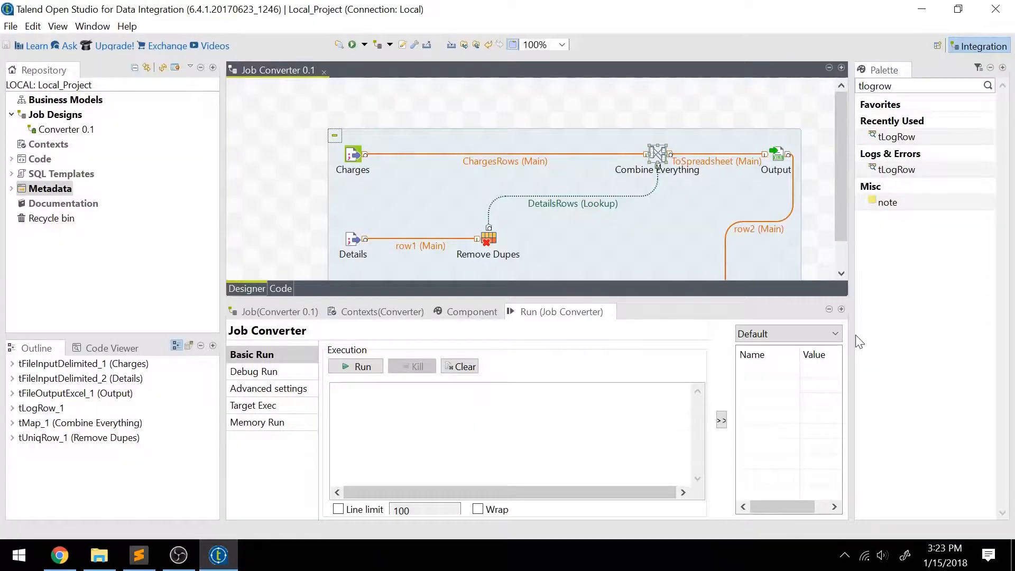
click(875, 85)
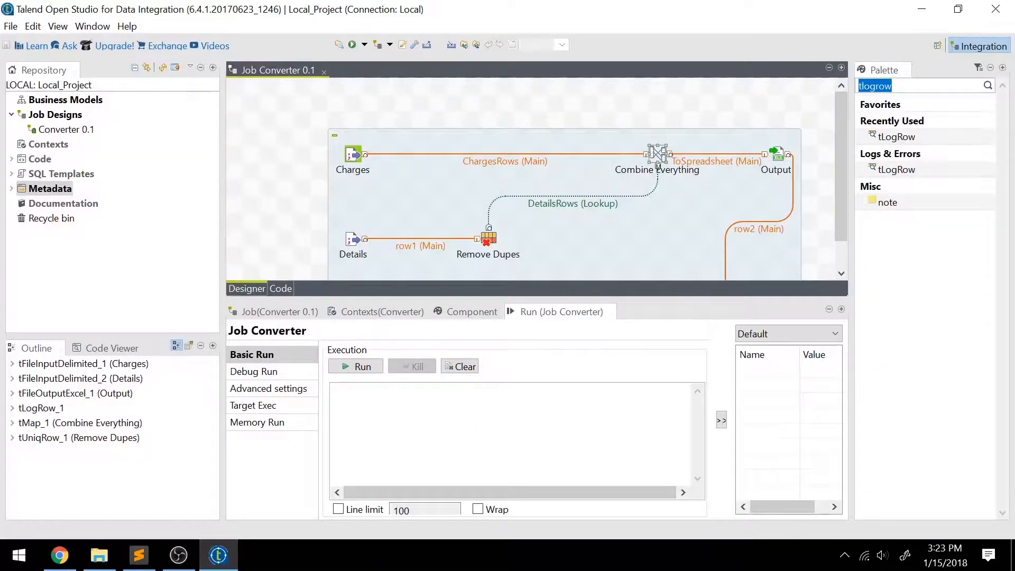
text(d)
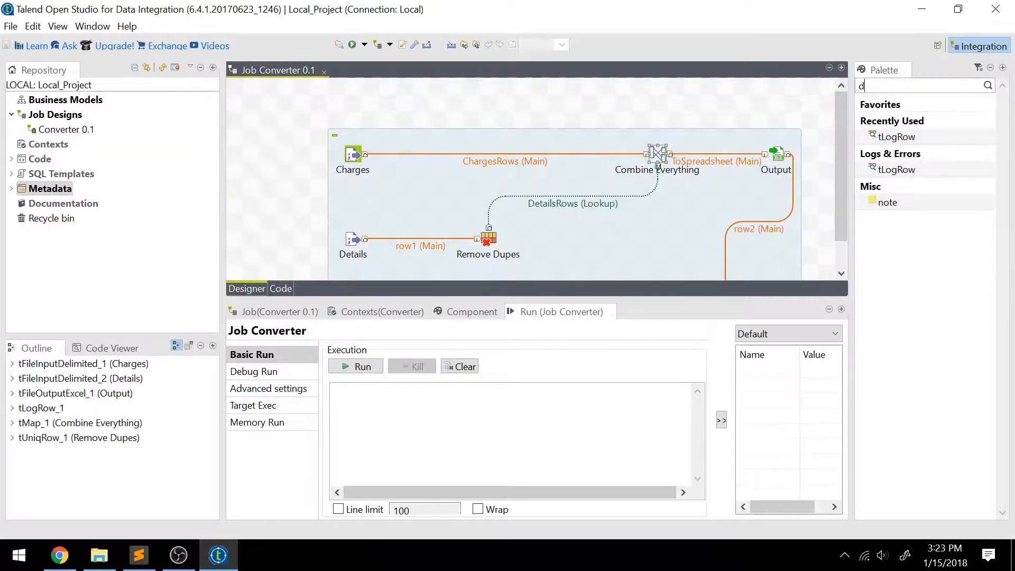
text(elim)
key(Return)
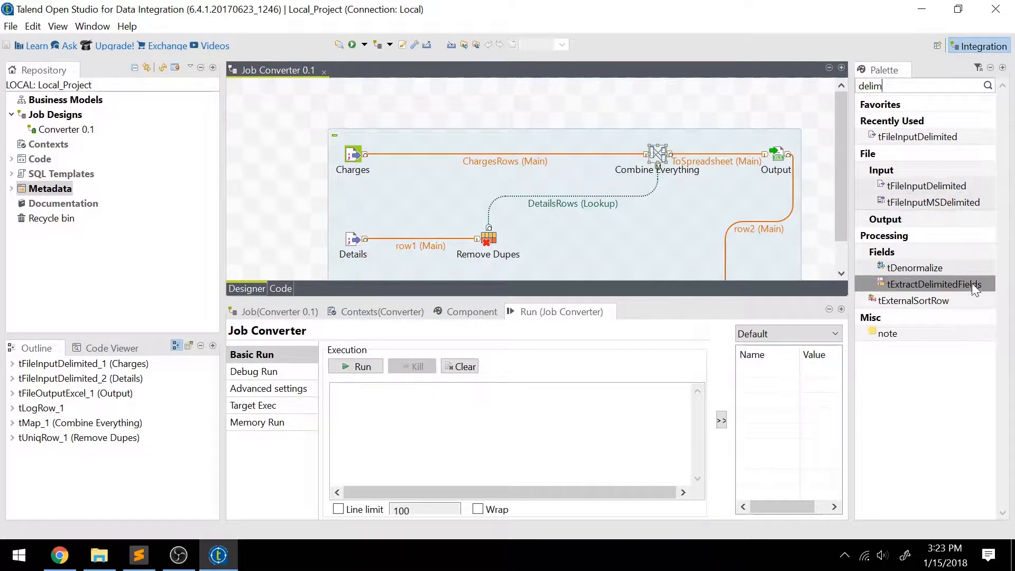
drag(976, 285, 487, 103)
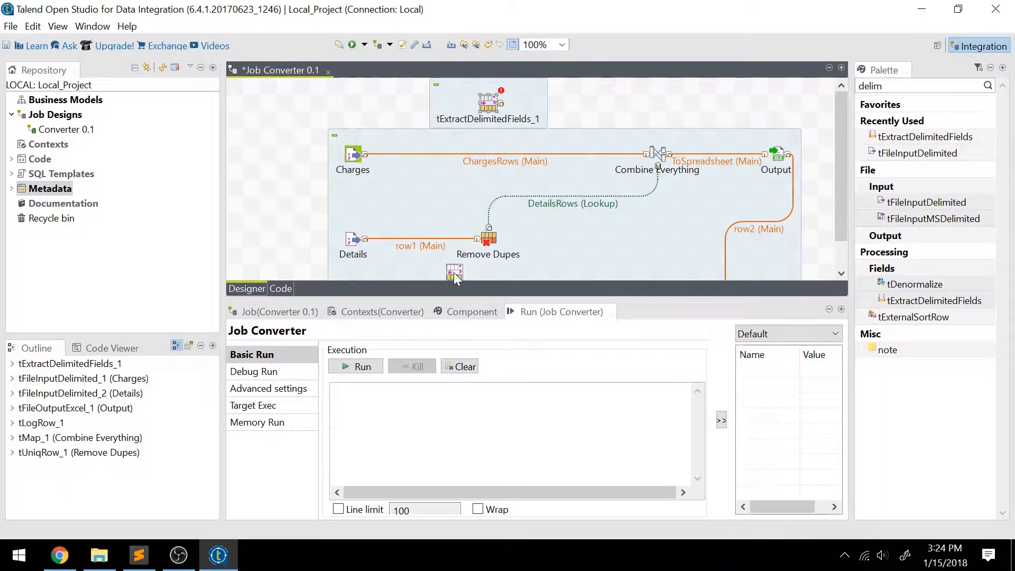
drag(489, 103, 304, 262)
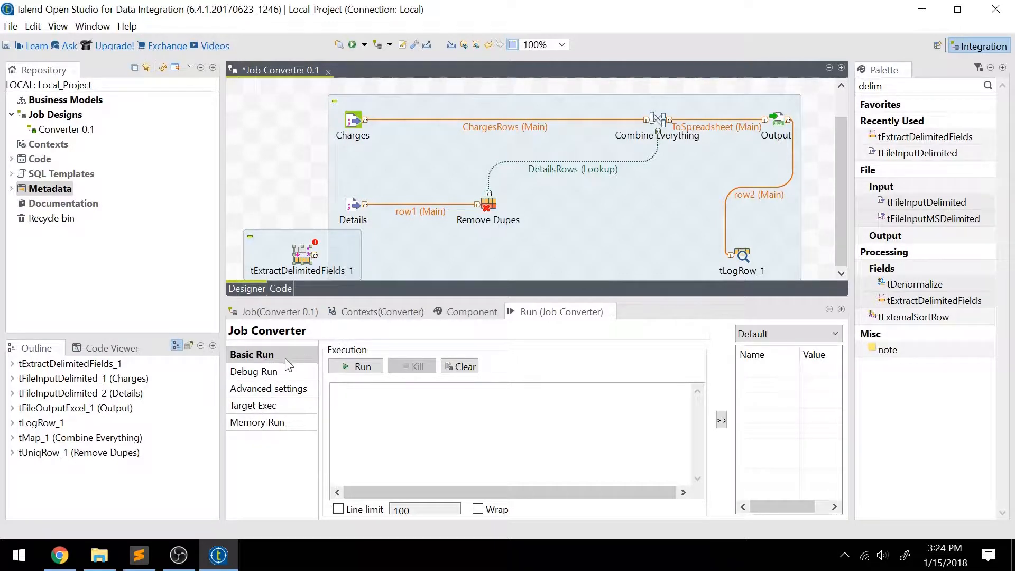
Step: Label the new tExtractDelimitedFields component 'Split Name'
click(312, 257)
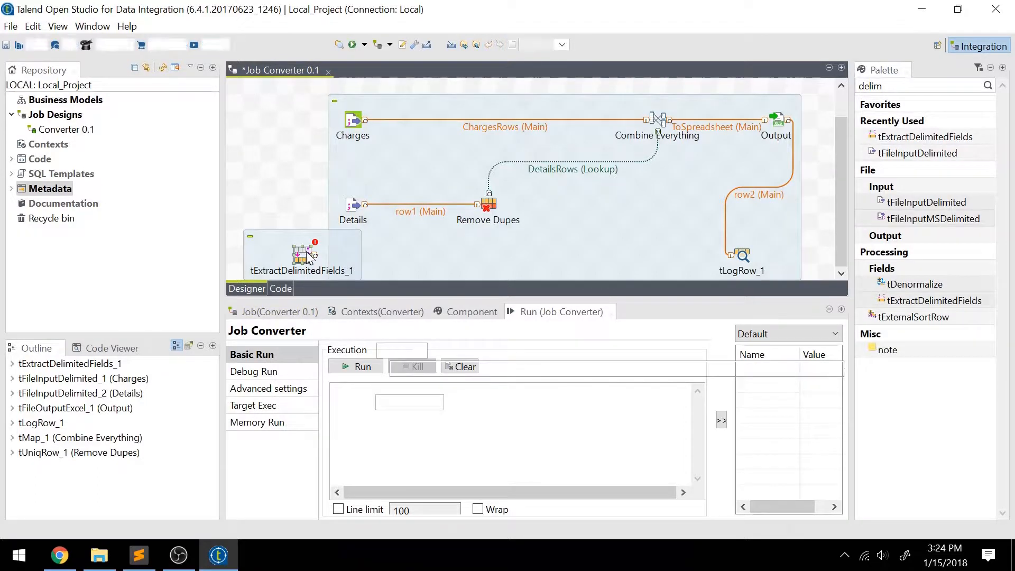
click(281, 406)
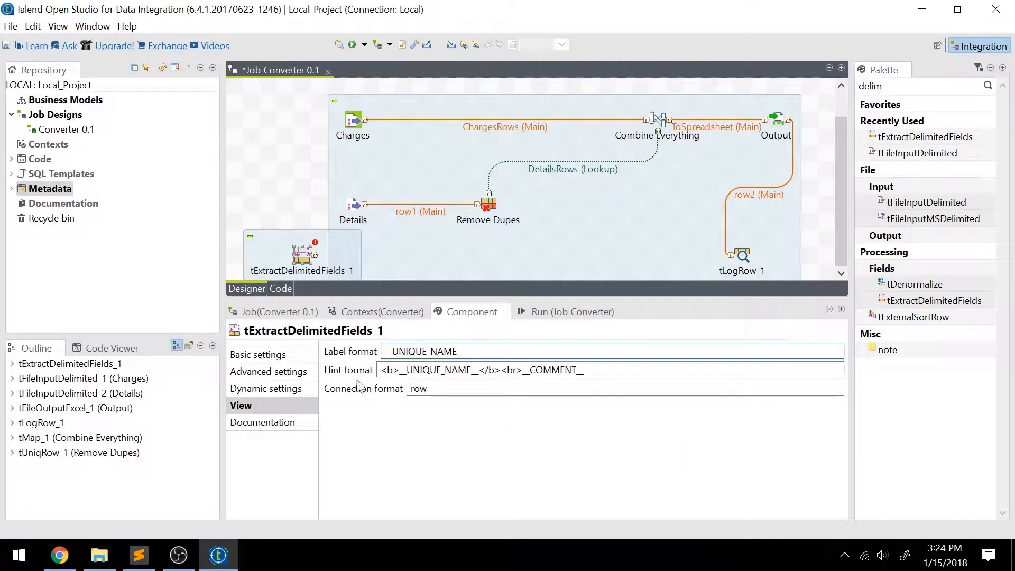
drag(468, 352, 349, 350)
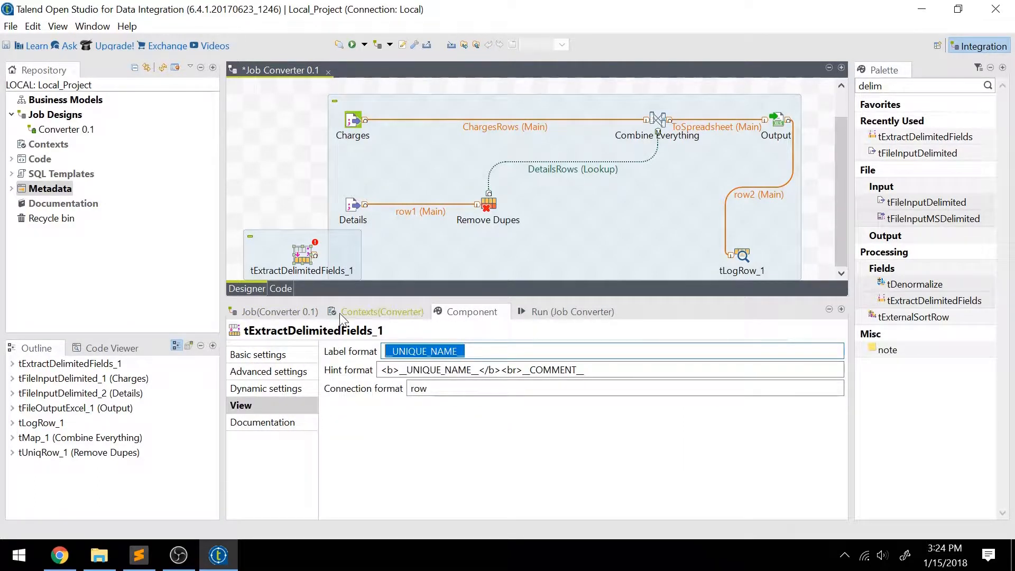
key(BackSpace)
text(Split Name)
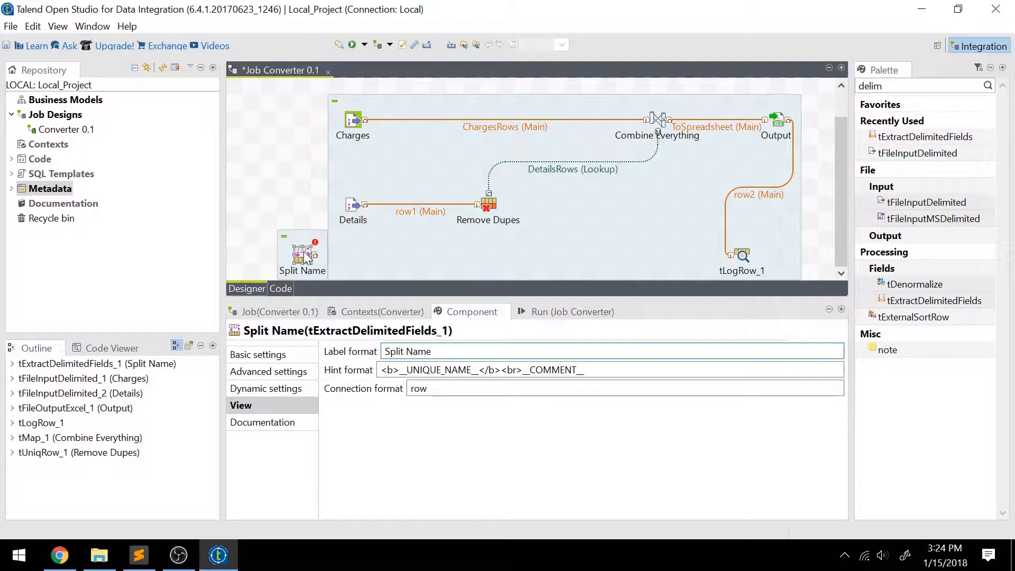
Step: Move Split Name below the DetailsRows lookup link and enlarge the designer pane
click(259, 356)
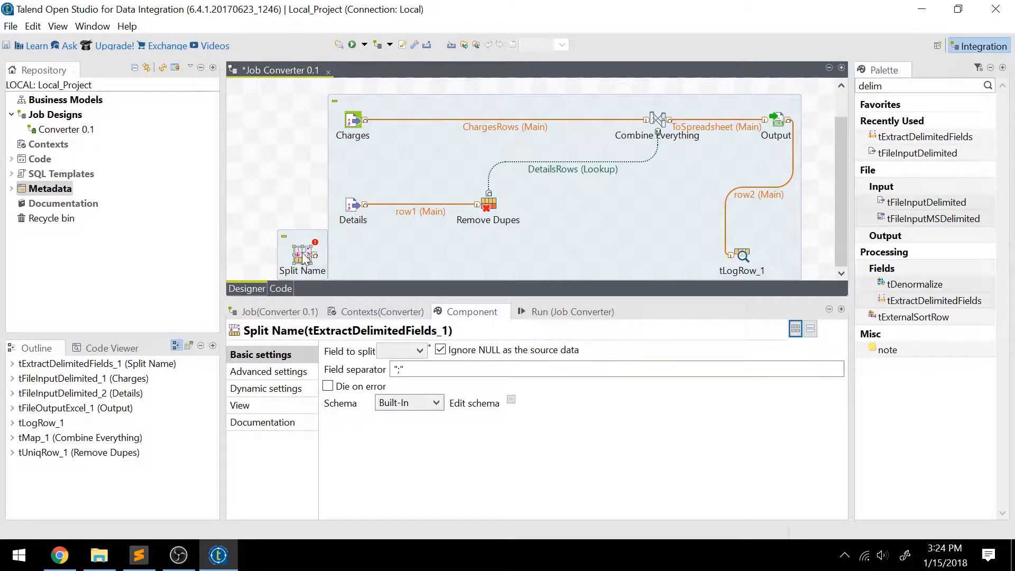
drag(301, 263, 437, 262)
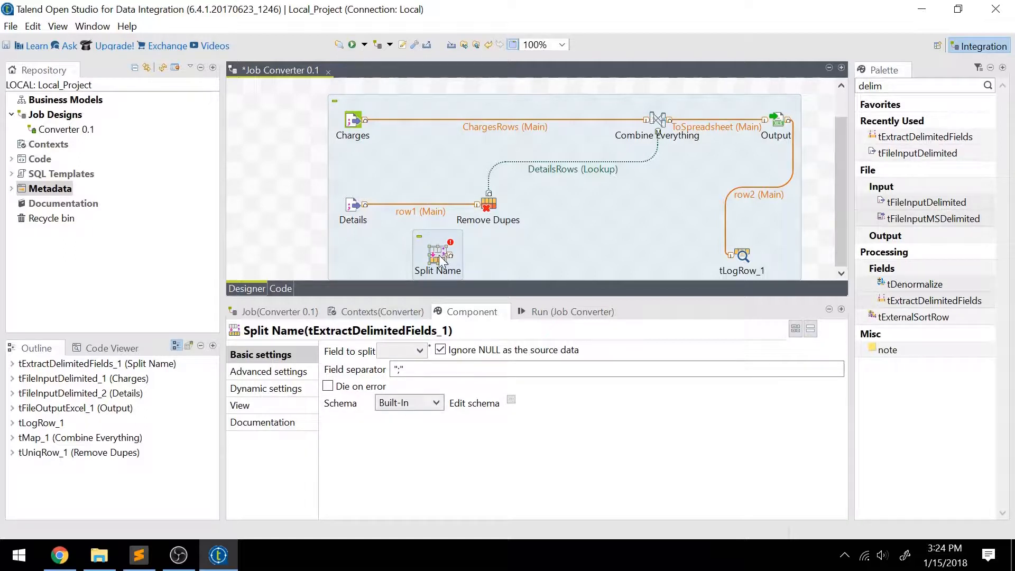
drag(443, 258, 598, 246)
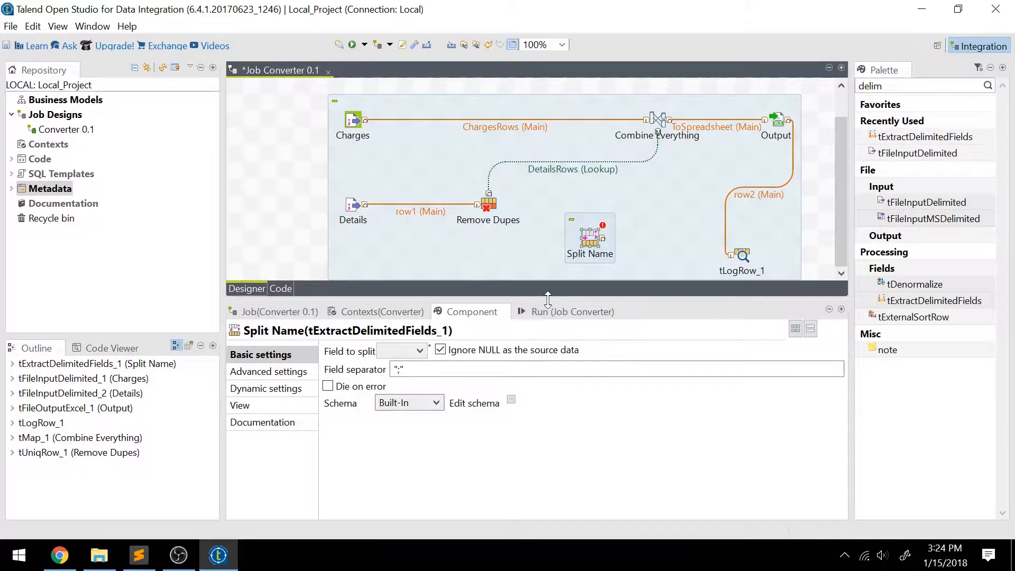
drag(547, 299, 548, 370)
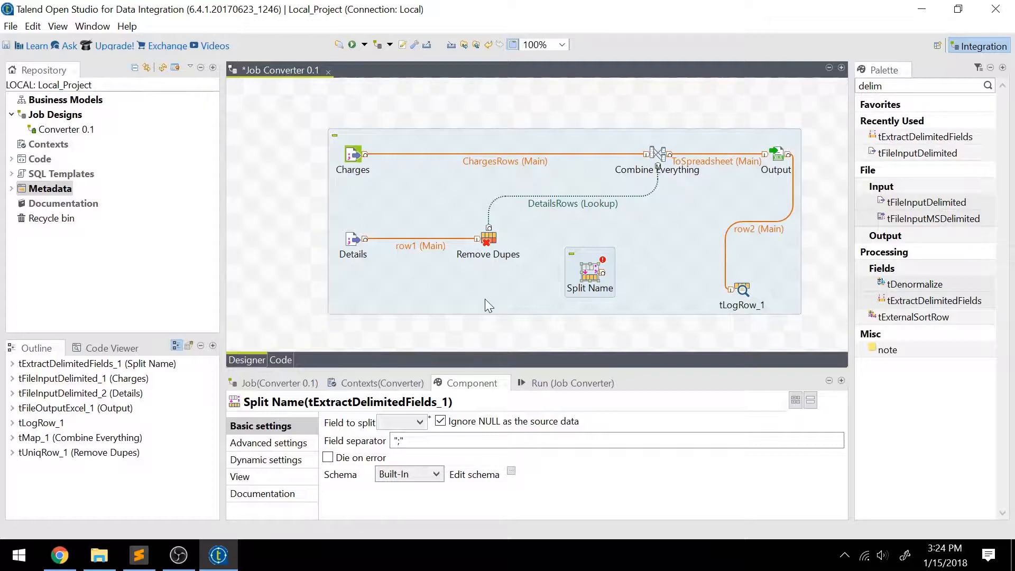
click(581, 207)
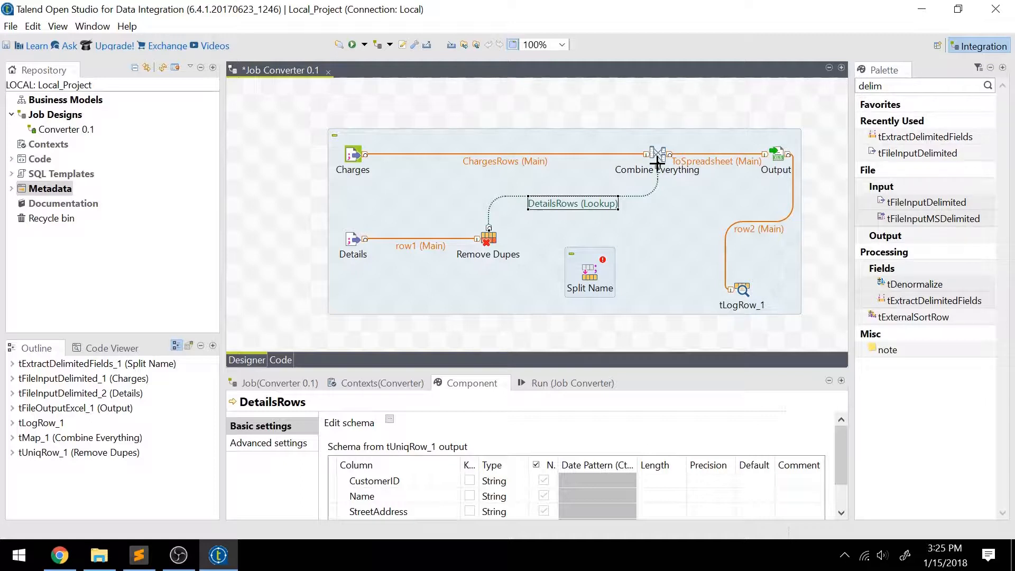
Step: Reroute the DetailsRows link into Split Name and shift Charges and Details left
drag(658, 163, 638, 270)
click(590, 272)
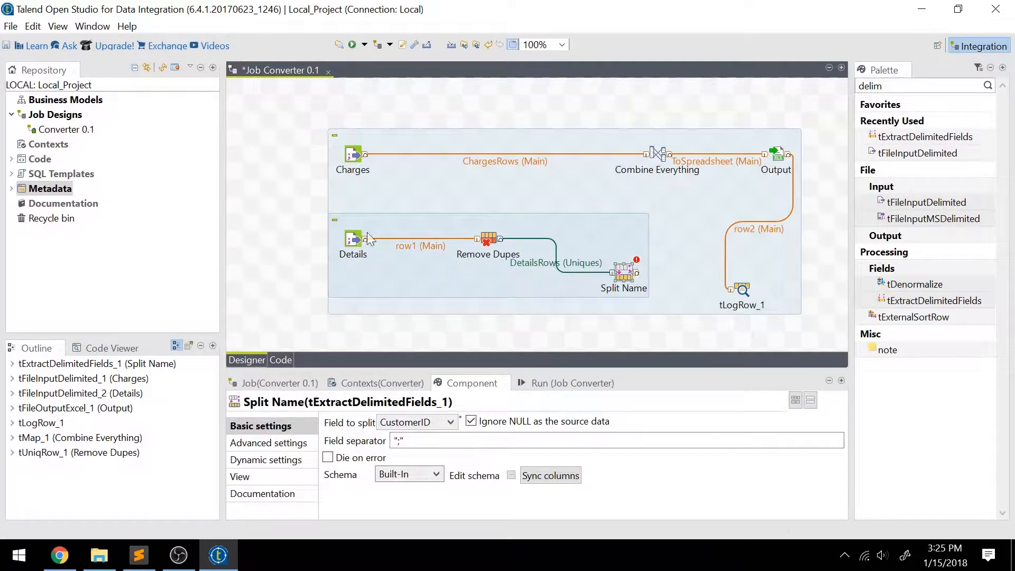
click(355, 237)
ctrl+click(354, 155)
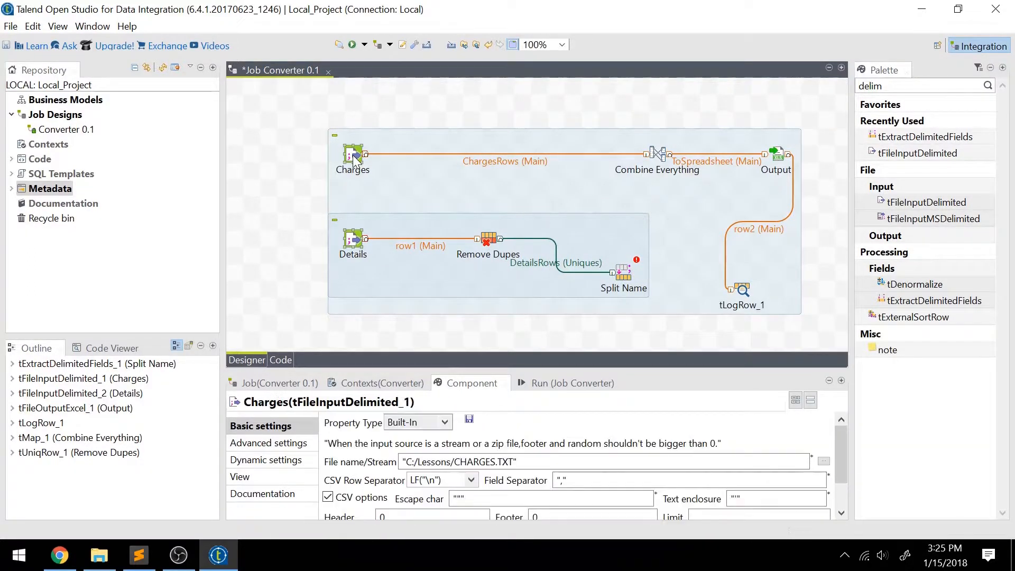
drag(354, 155, 269, 156)
Step: Line up Remove Dupes and Split Name, then connect Split Name's output to Combine Everything
click(490, 241)
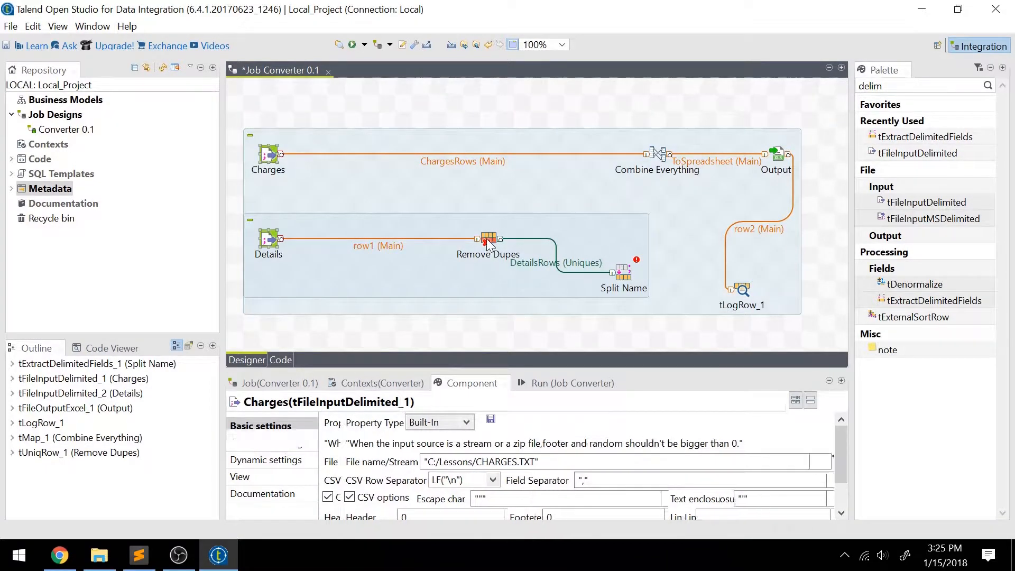
drag(490, 243, 405, 242)
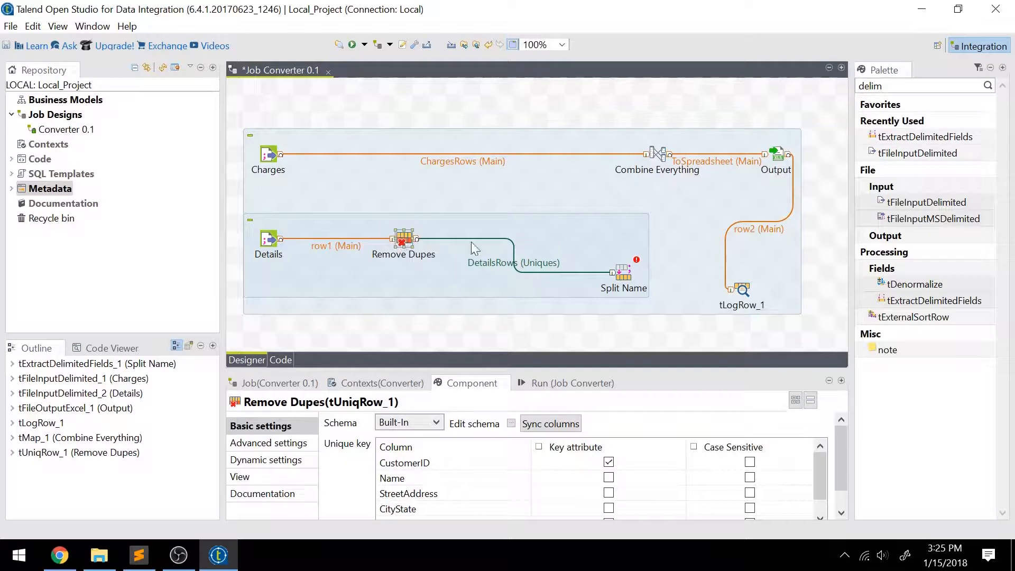
click(618, 271)
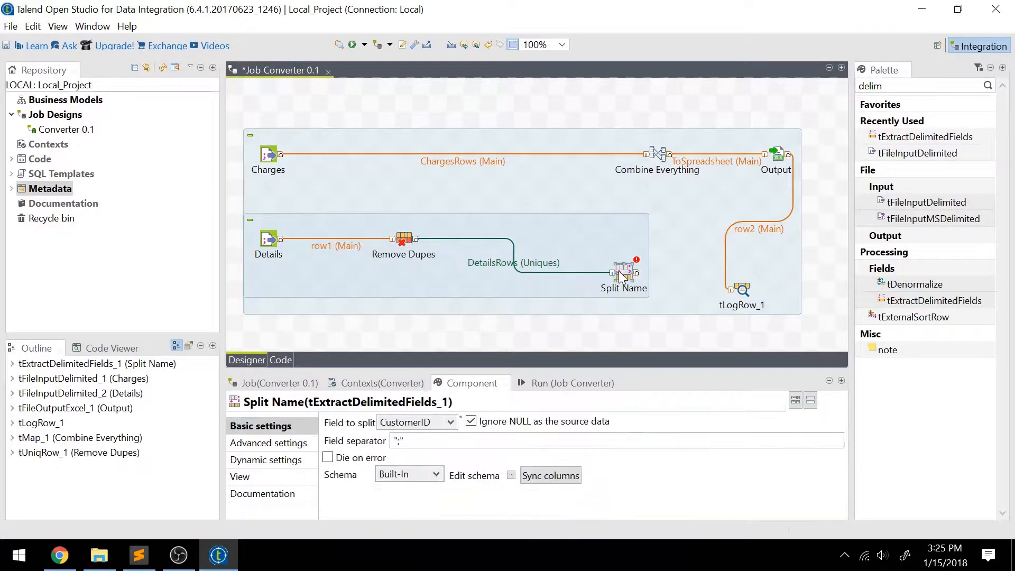
drag(622, 268, 588, 236)
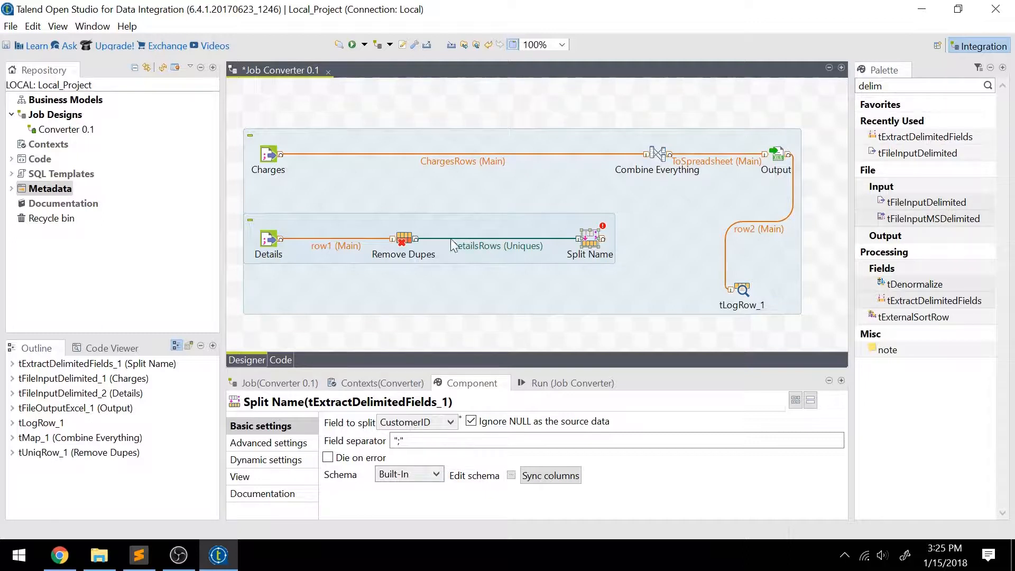
drag(603, 239, 663, 161)
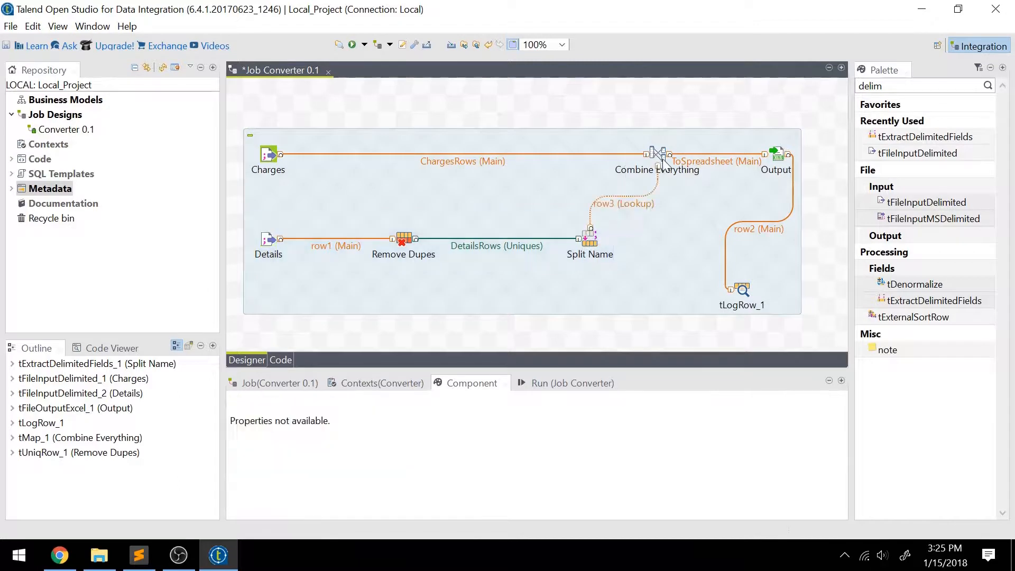
Step: Check Combine Everything's mapping, then rename the Remove Dupes output link to row0
click(608, 205)
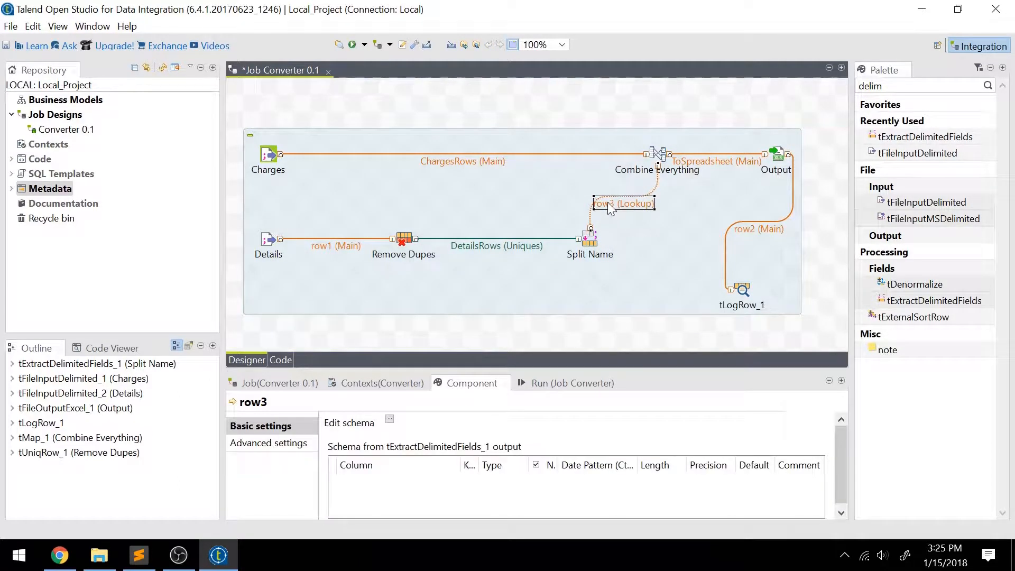
double_click(659, 155)
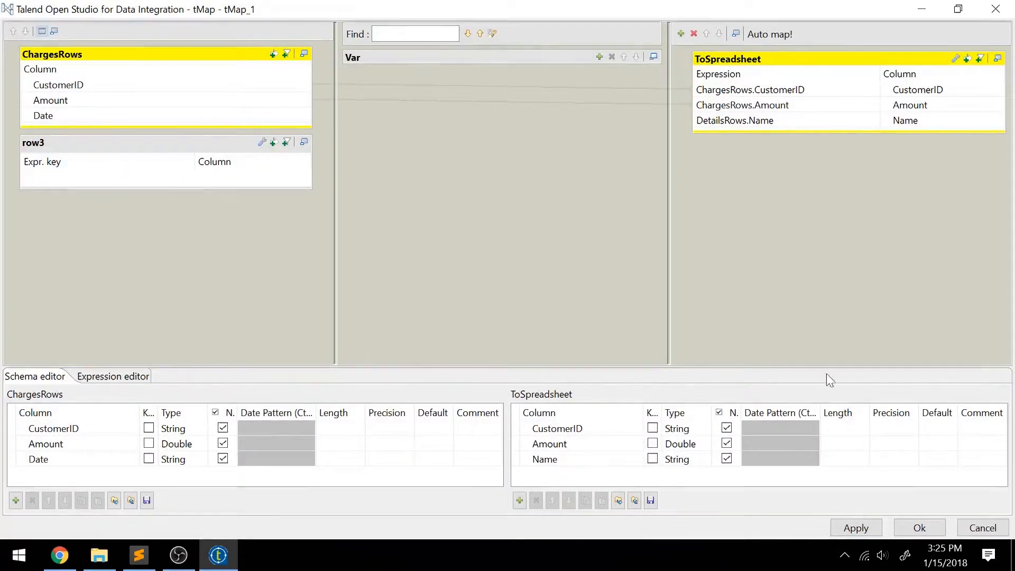
click(995, 527)
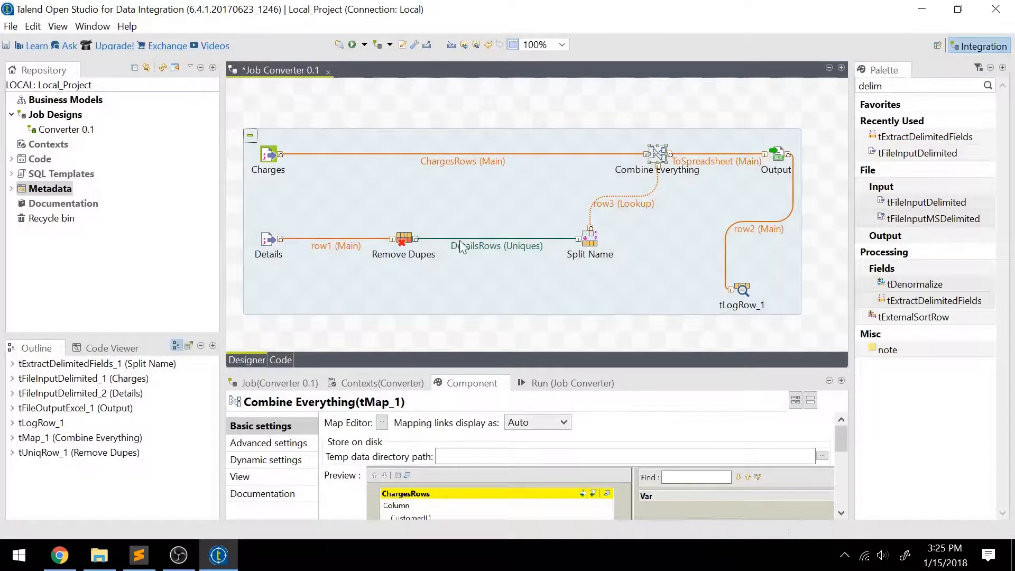
click(480, 249)
click(485, 249)
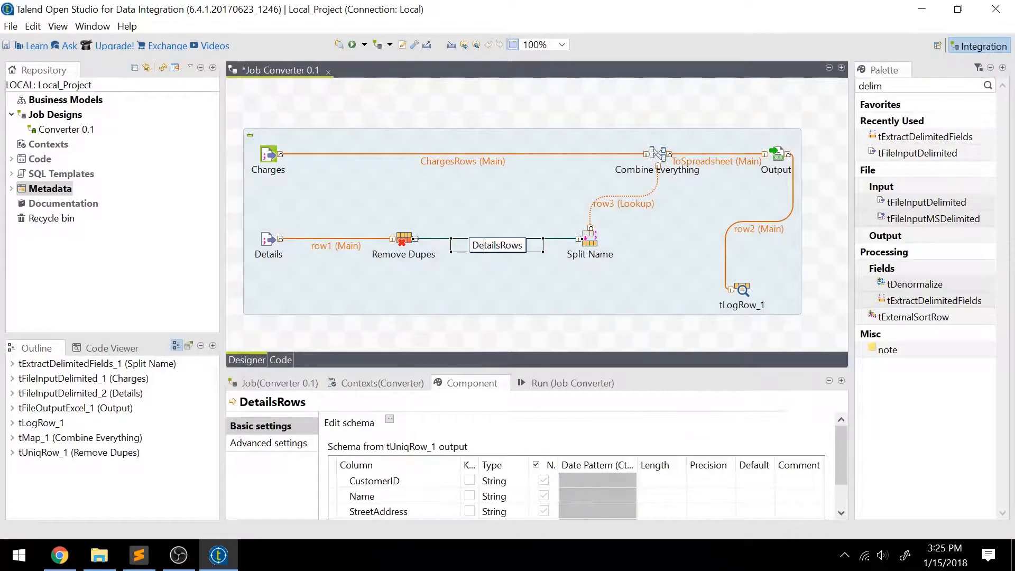
double_click(483, 245)
text(row)
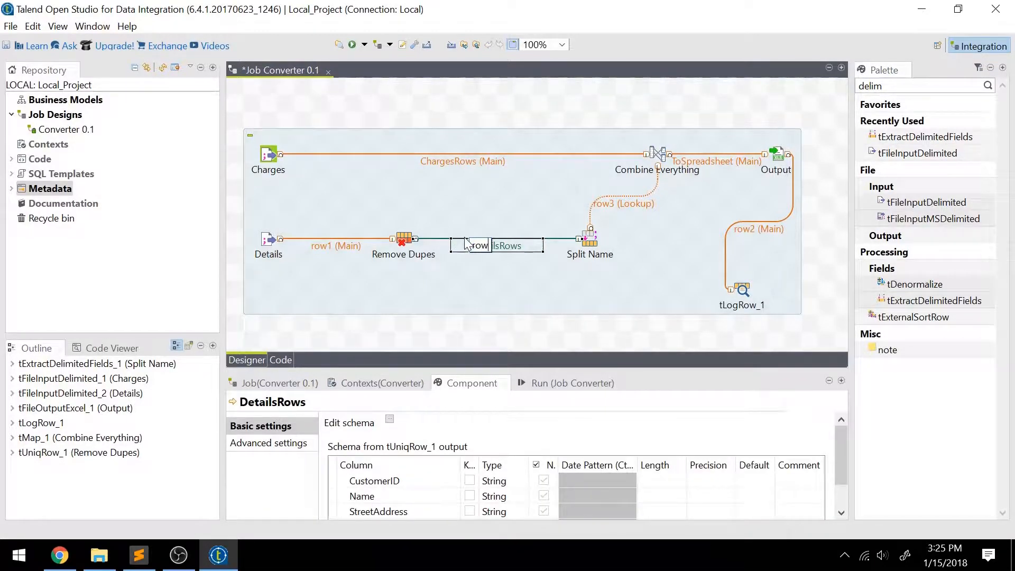
text(0)
key(Return)
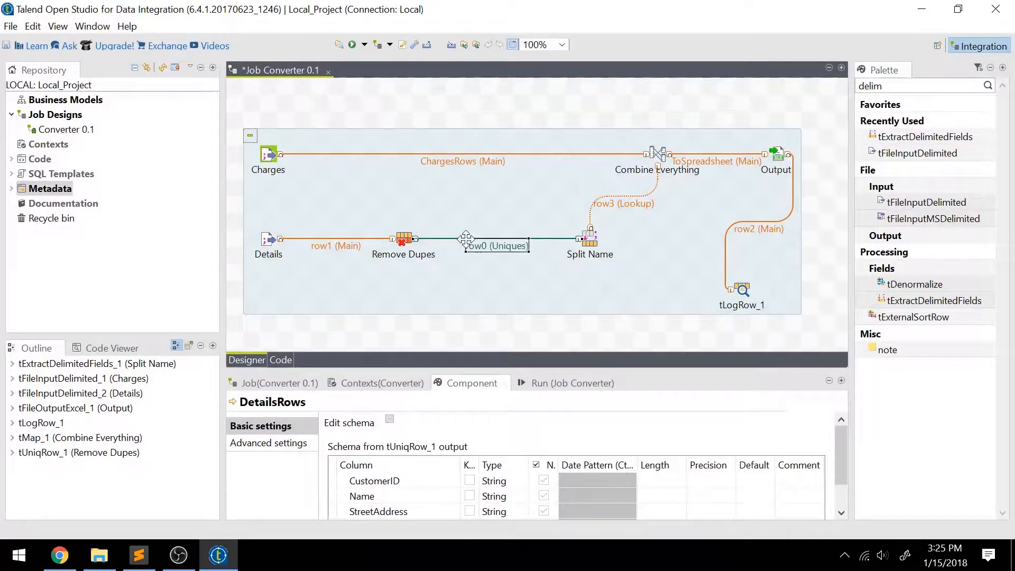
Step: Rename the Split Name lookup link to DetailsRows and recheck the Combine Everything mapping
click(637, 209)
click(610, 204)
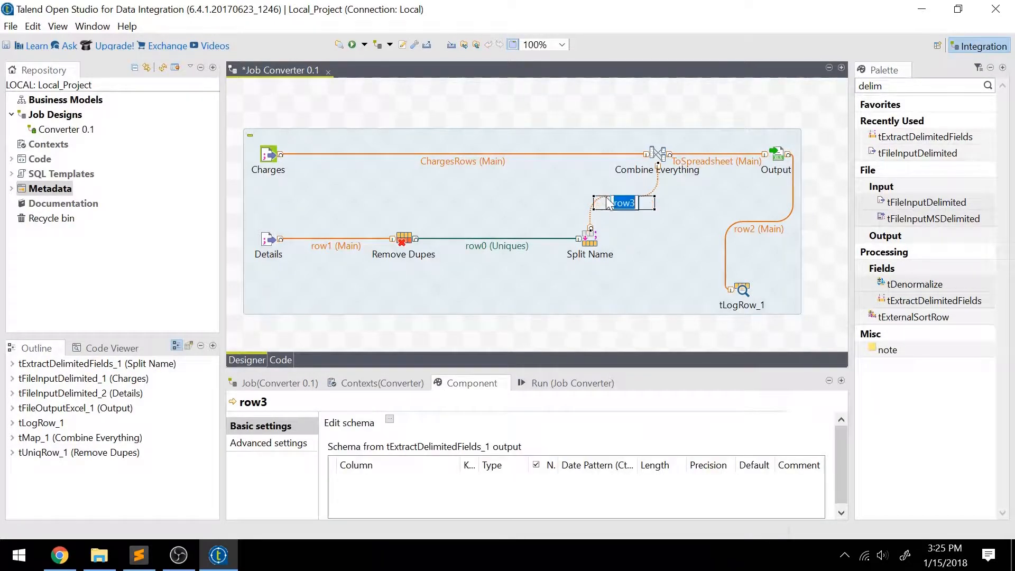
text(DetailsRows)
key(Return)
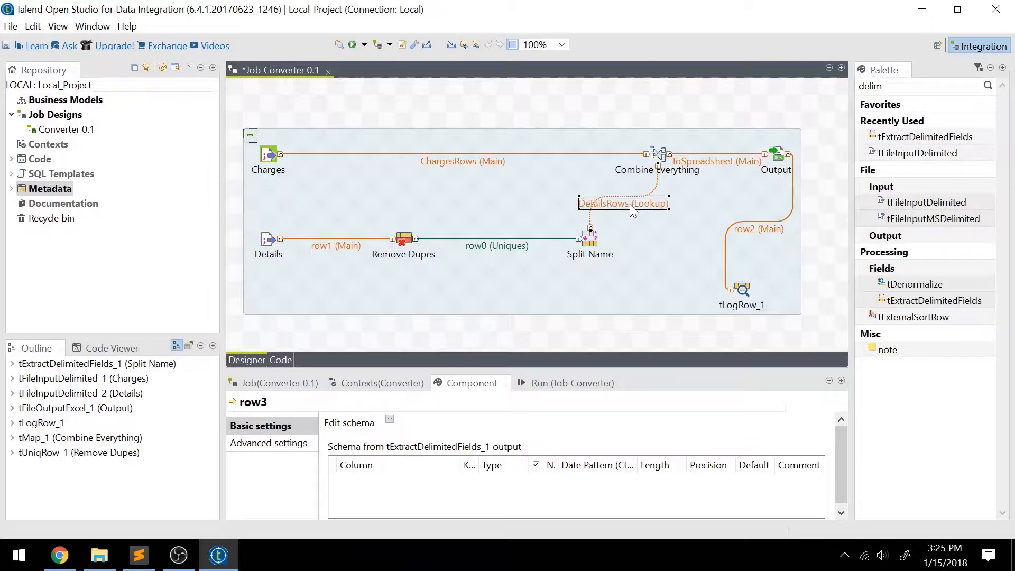
double_click(656, 153)
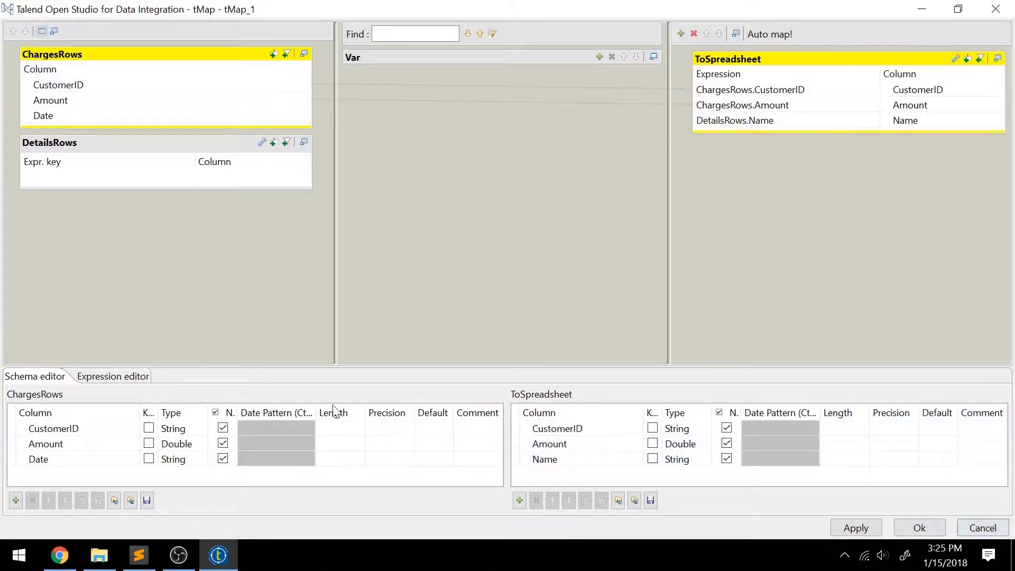
click(940, 525)
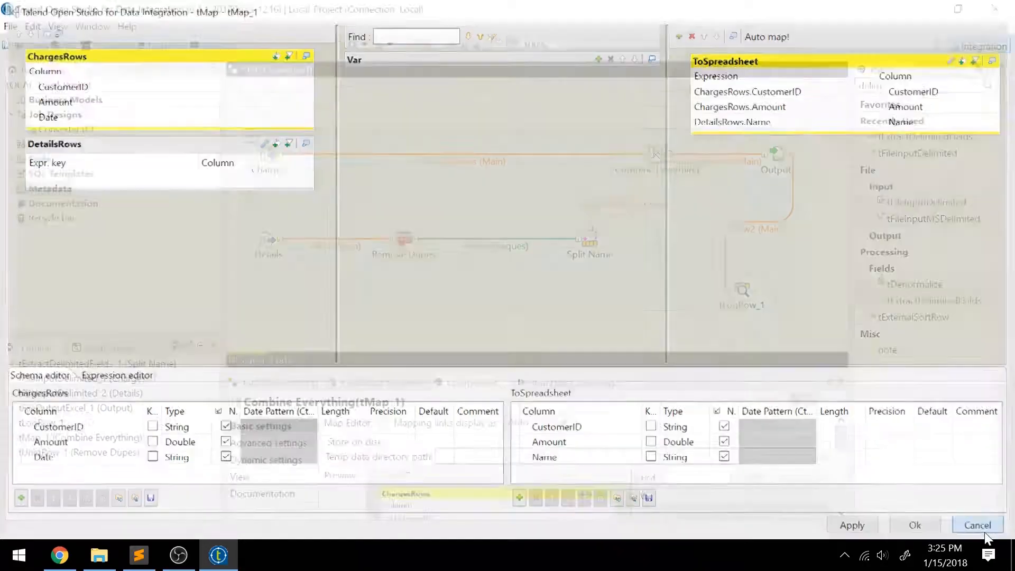
click(591, 238)
Step: Open Split Name's schema, try adding and removing output columns, and close without changes
click(511, 475)
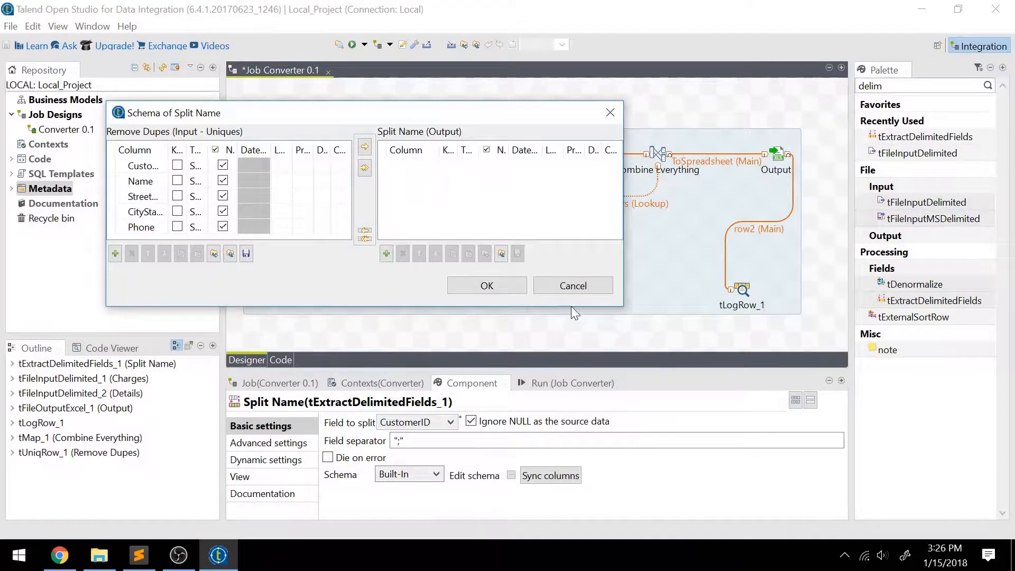
click(595, 291)
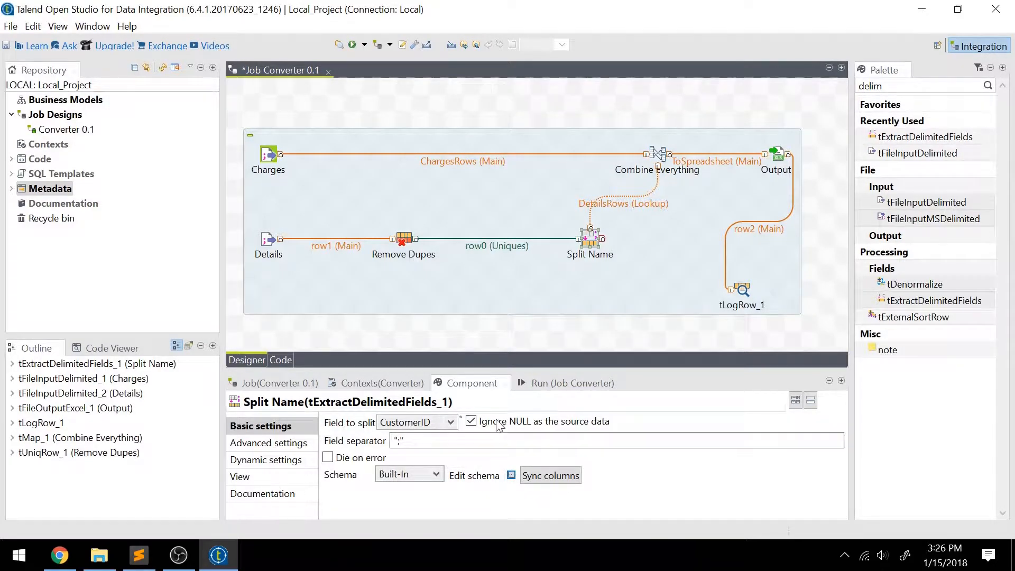
click(512, 476)
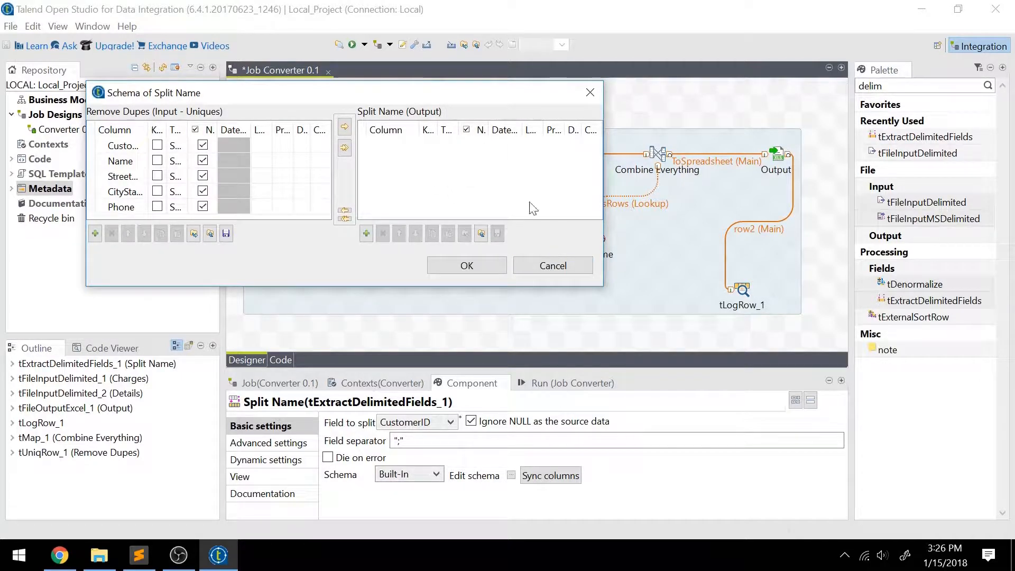
click(554, 265)
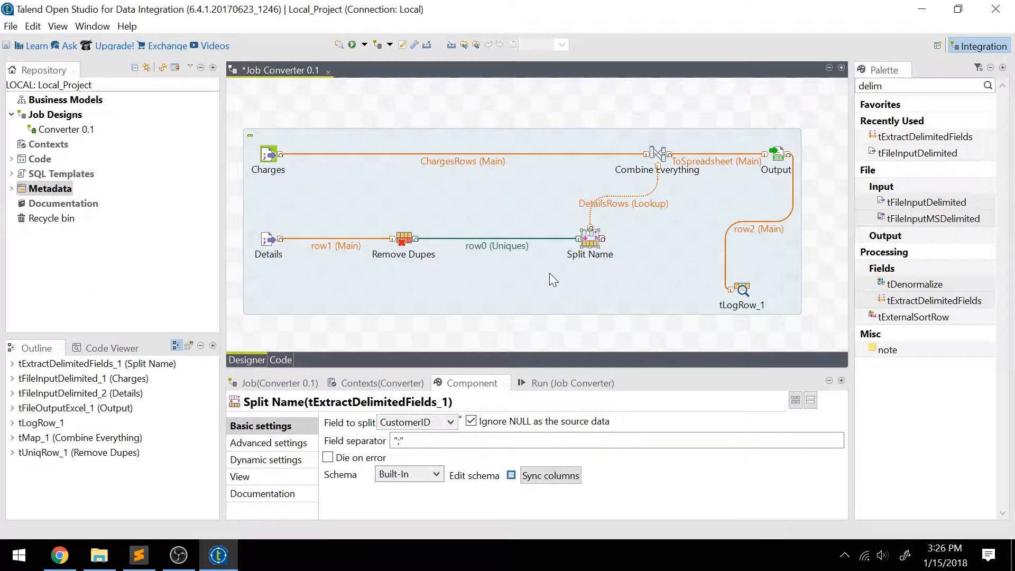
click(511, 476)
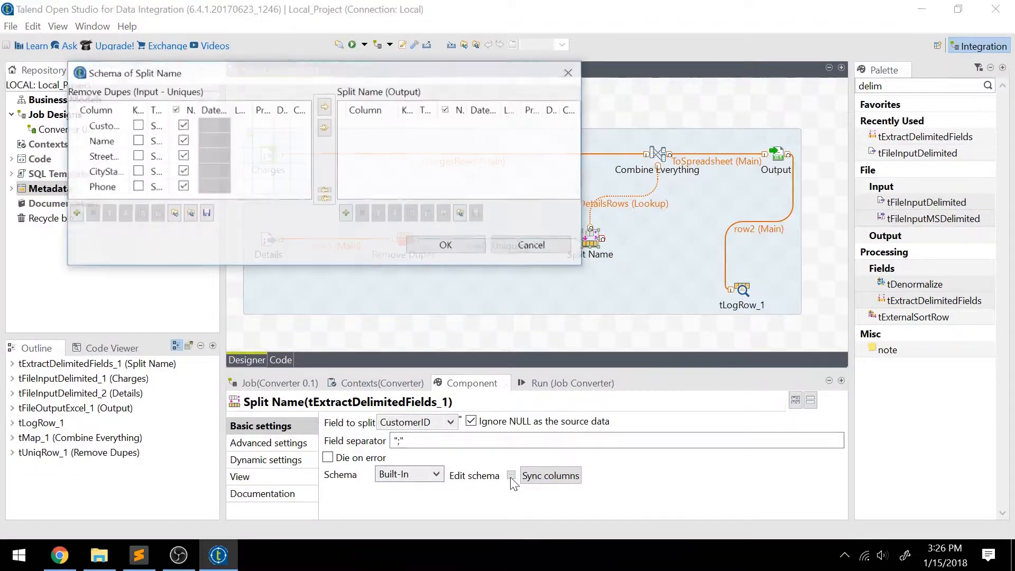
click(346, 213)
click(346, 213)
click(346, 213)
click(346, 213)
click(347, 213)
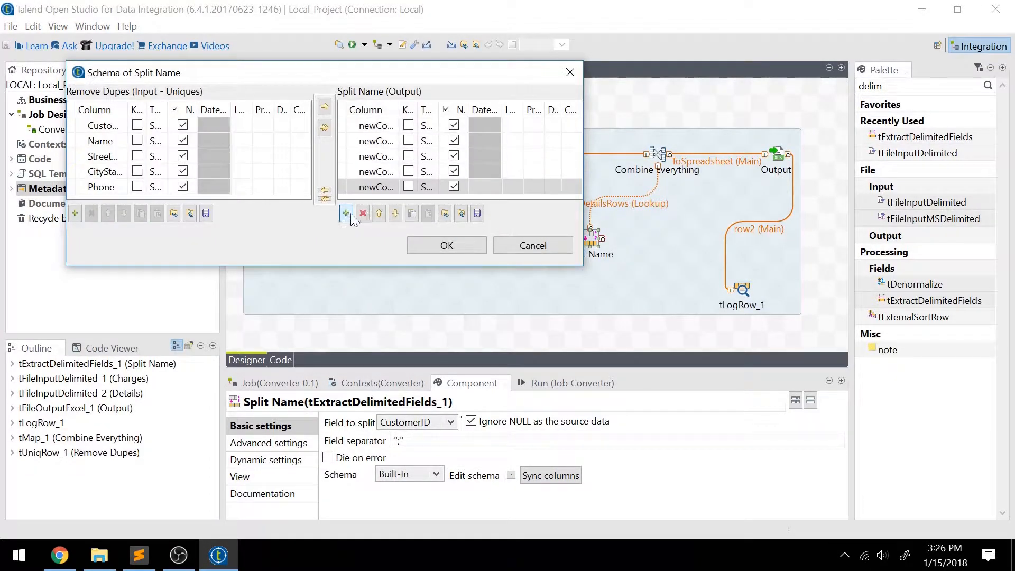
click(363, 213)
click(362, 214)
click(363, 213)
click(363, 213)
click(363, 213)
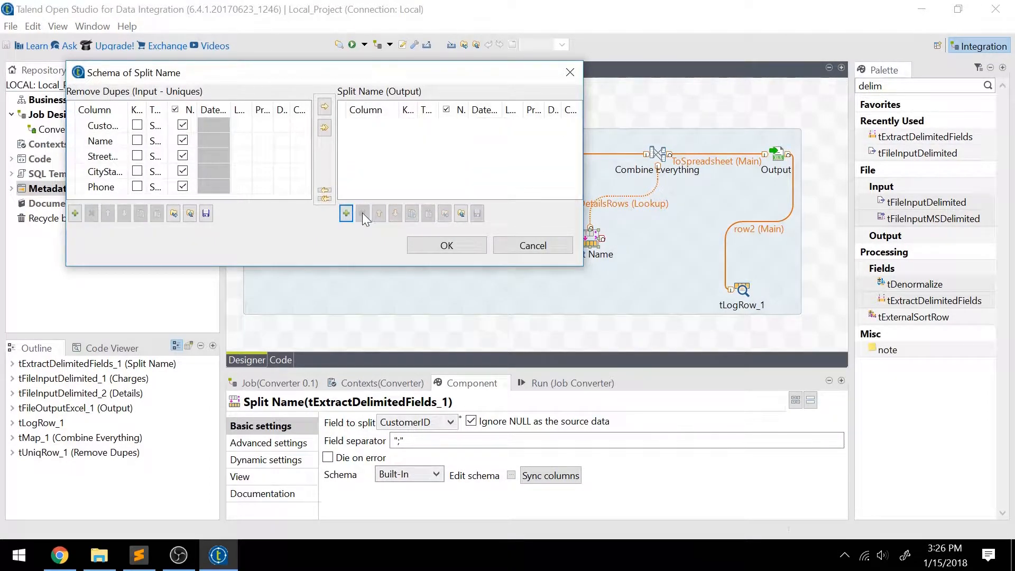
click(531, 246)
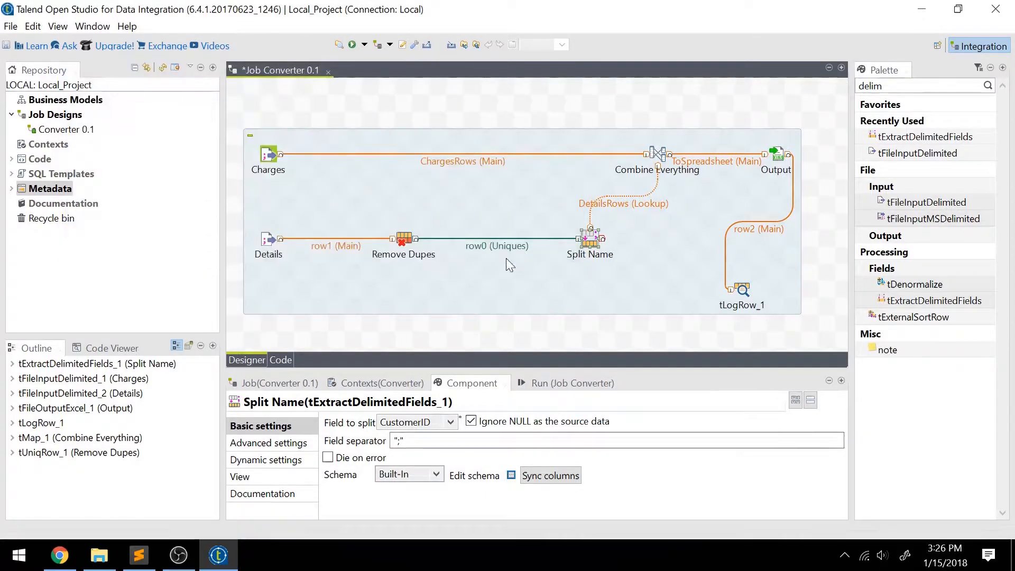
Step: Copy the five Details input columns into Split Name's output and review them in the widened schema
click(565, 475)
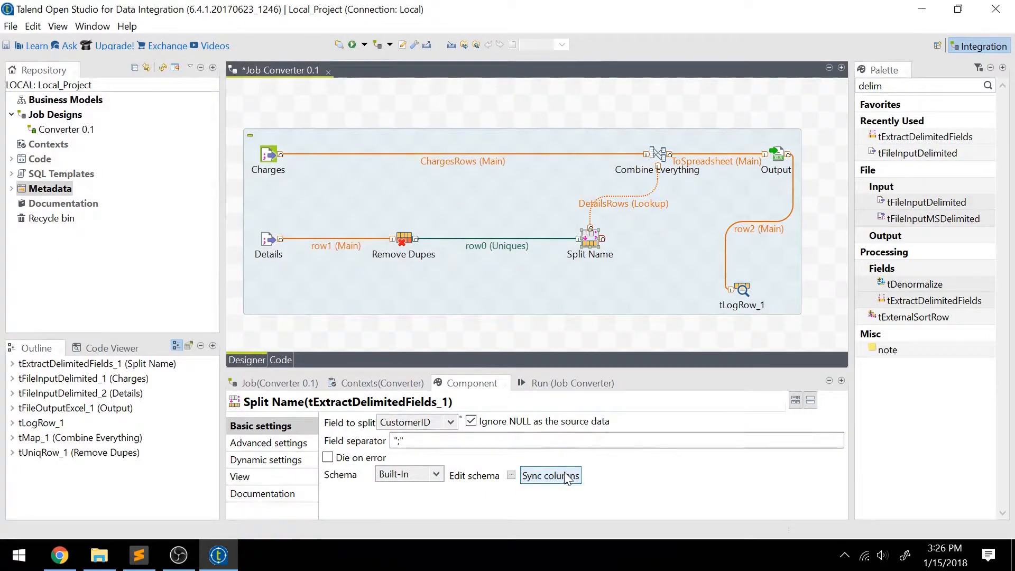
click(511, 476)
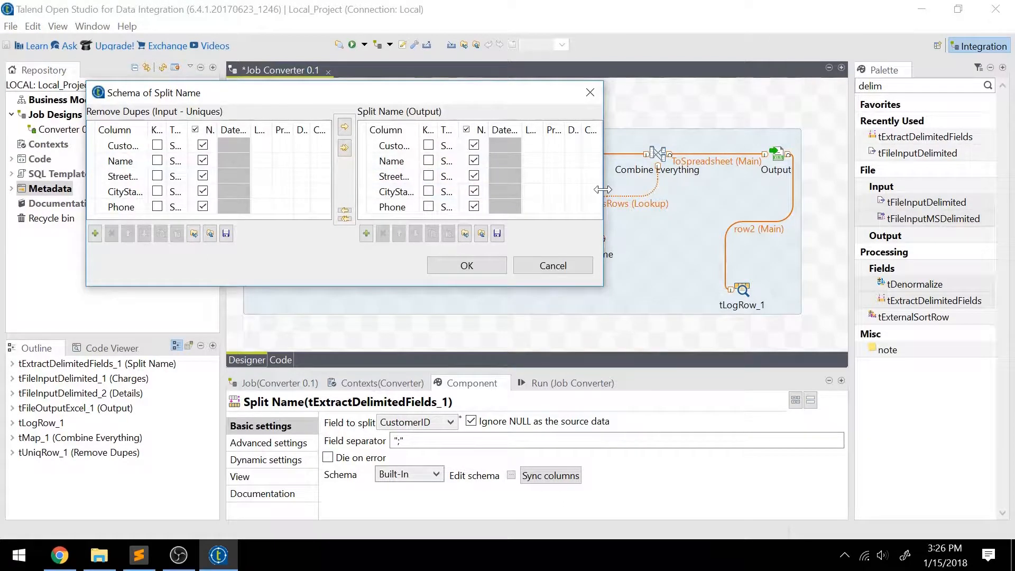
drag(603, 189, 759, 189)
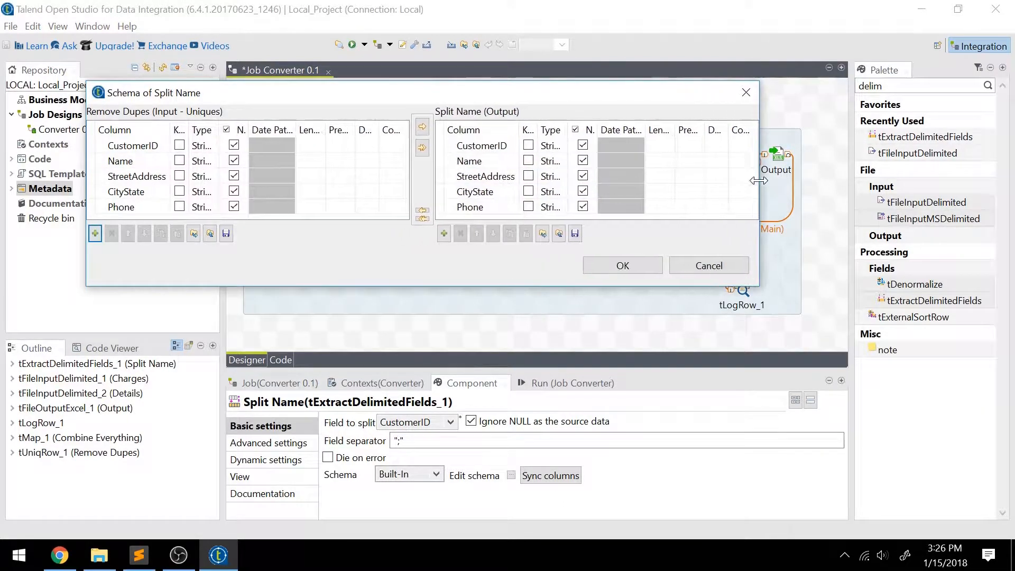
click(468, 162)
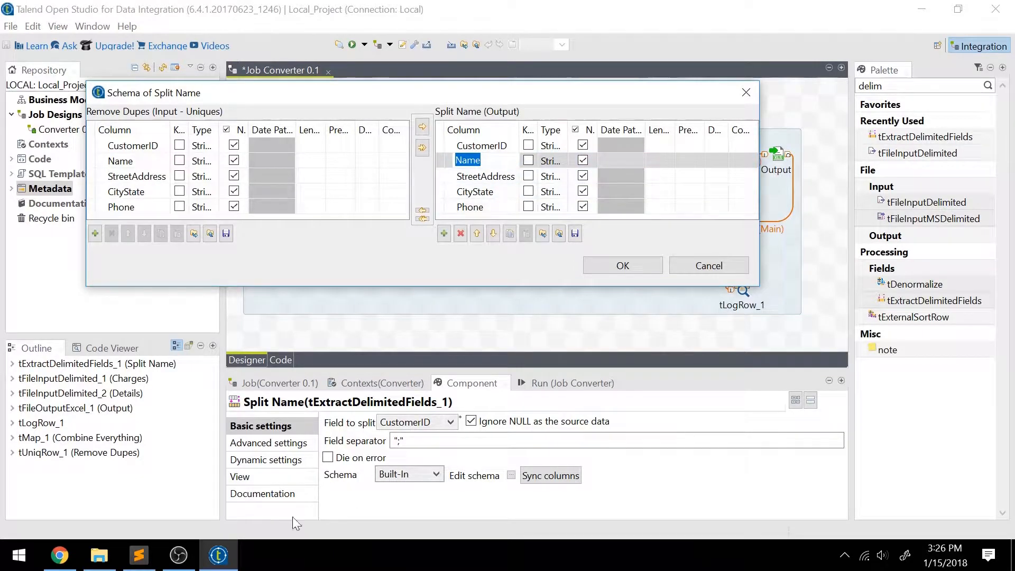
click(138, 556)
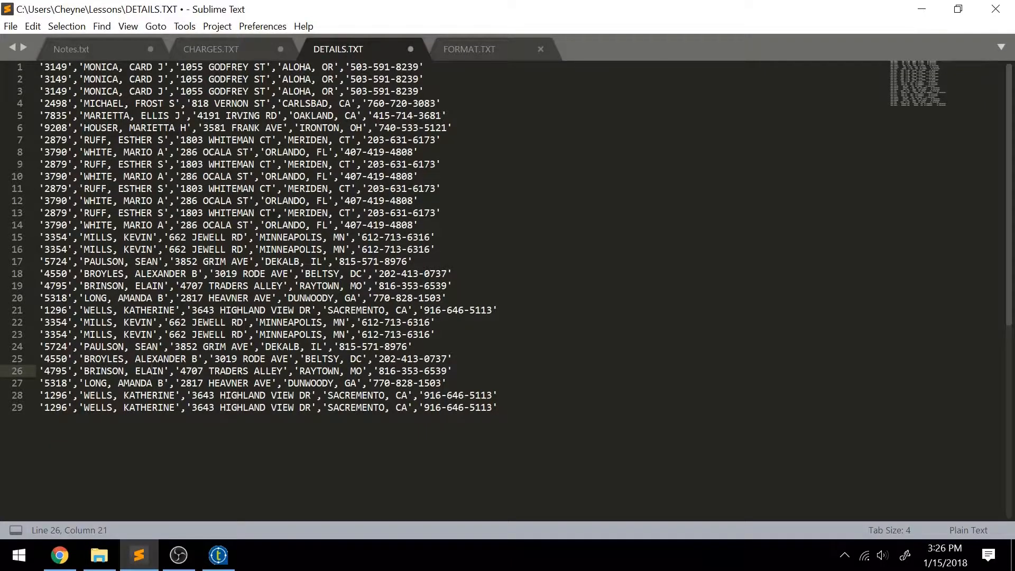
Step: Select the sample customer name on line 10 of DETAILS.TXT, then go back to Split Name's schema
drag(83, 176, 163, 177)
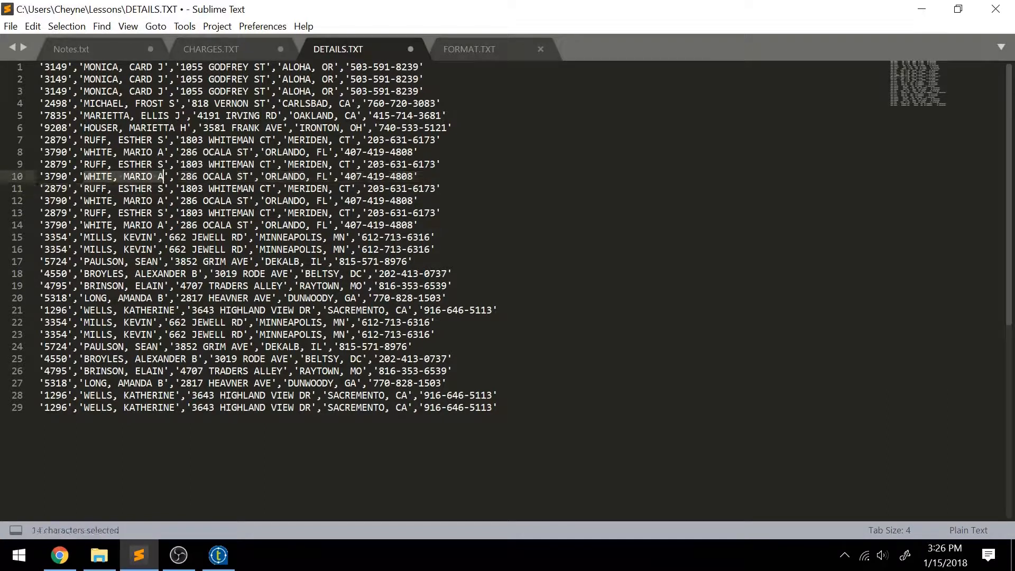
mouse_move(224, 561)
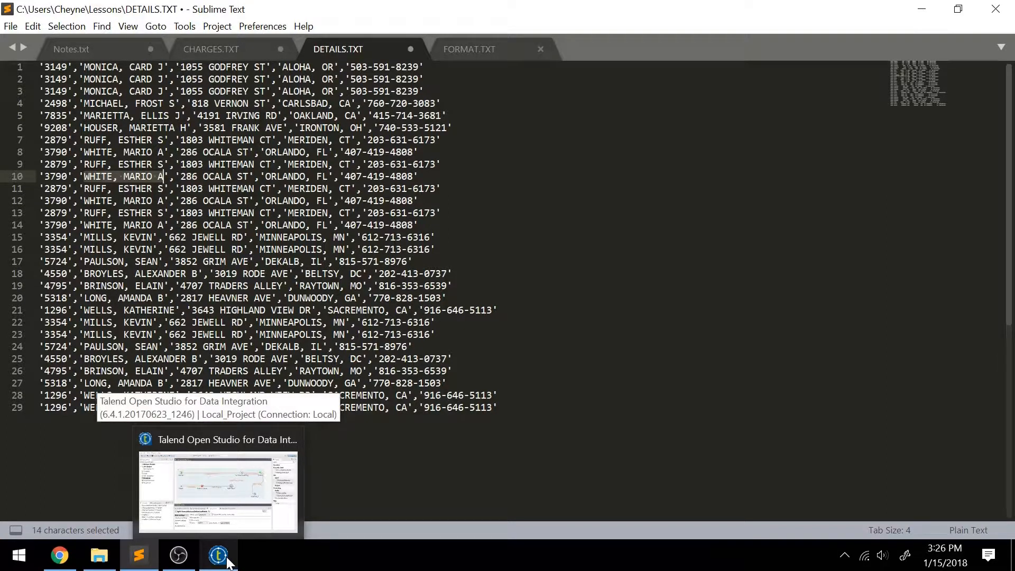
click(224, 503)
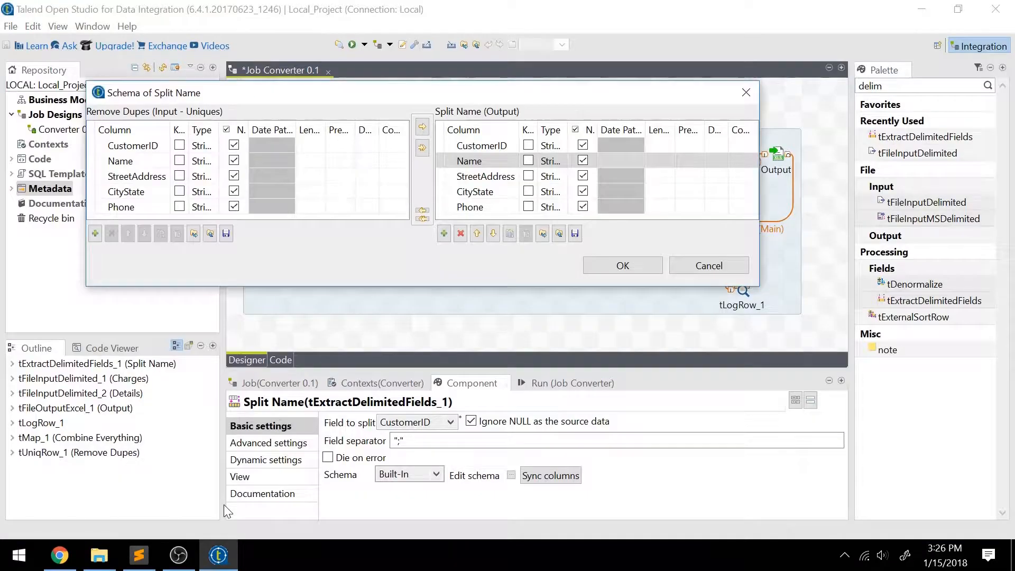
Step: Delete the Name output column and add a FirstName column in its place
click(460, 234)
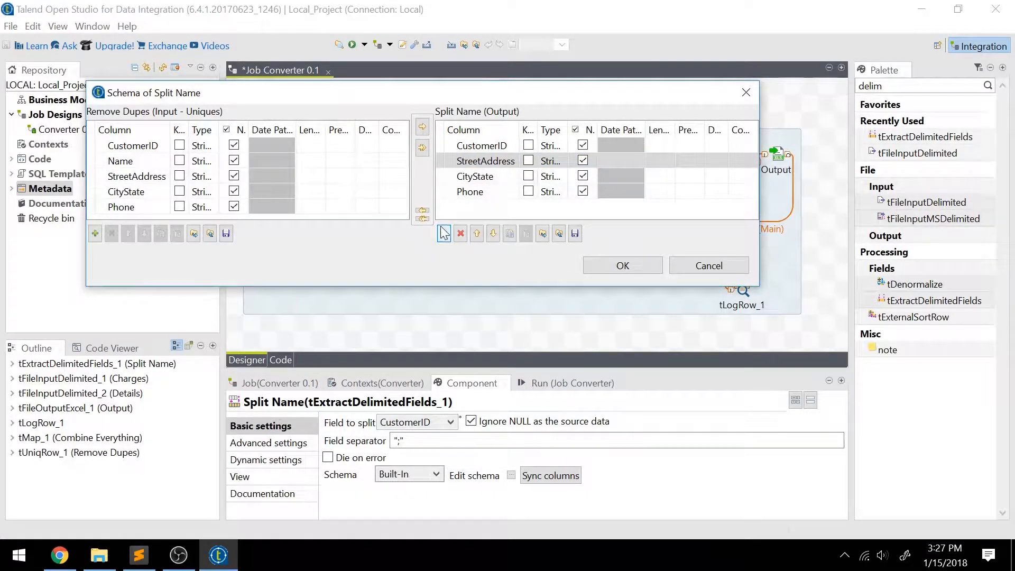
click(444, 233)
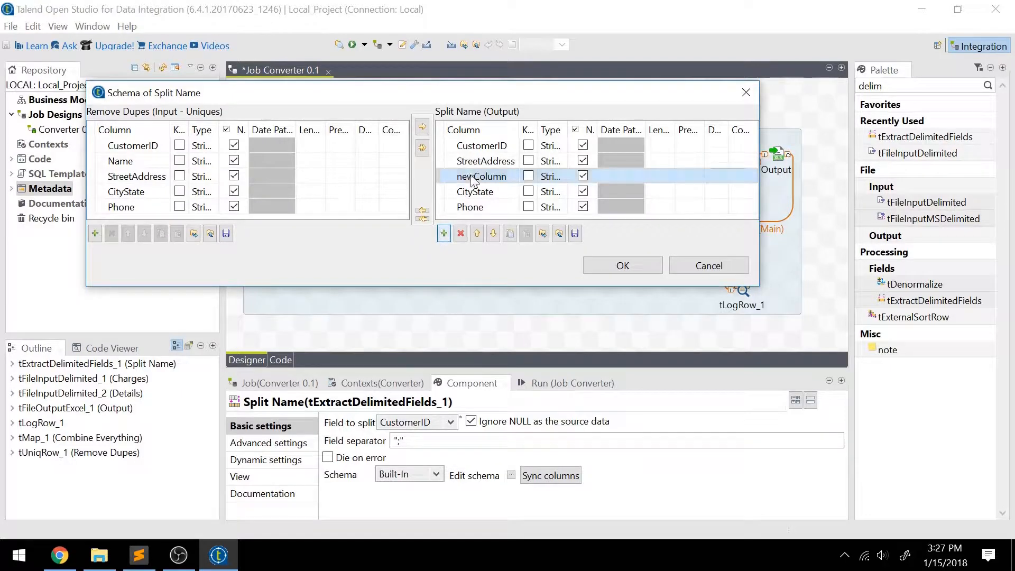
click(481, 176)
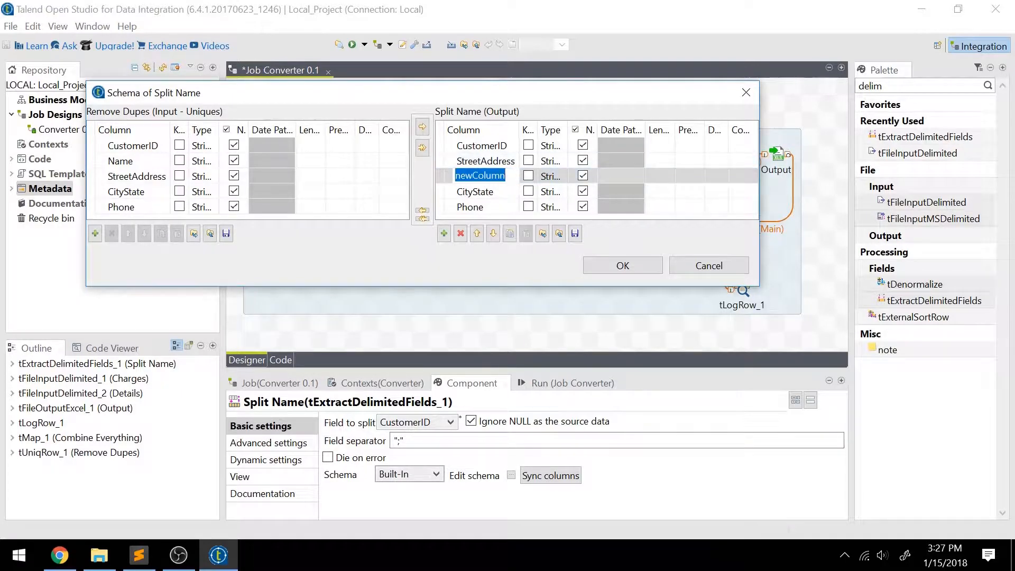
text(First)
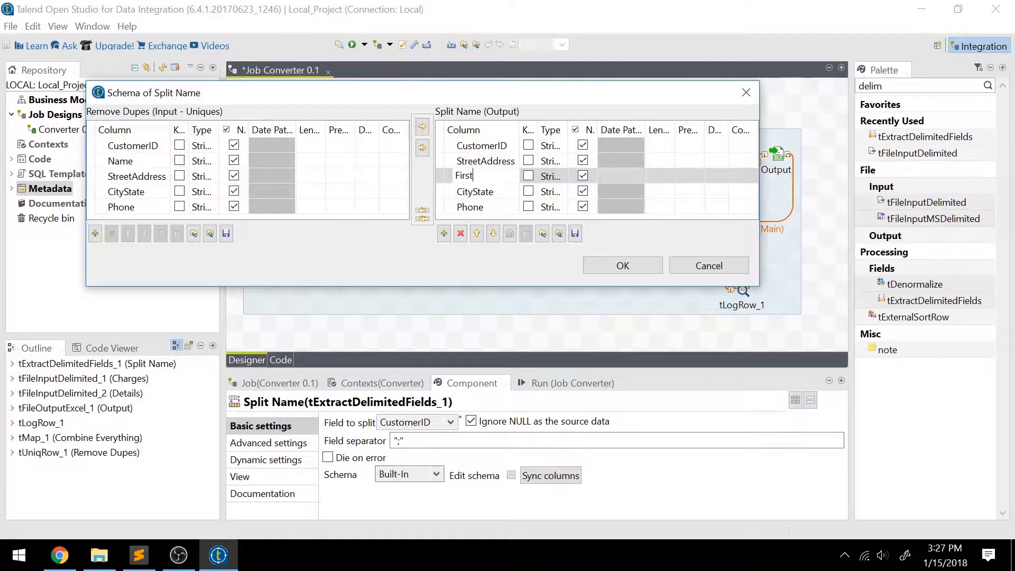
text(Name)
key(Return)
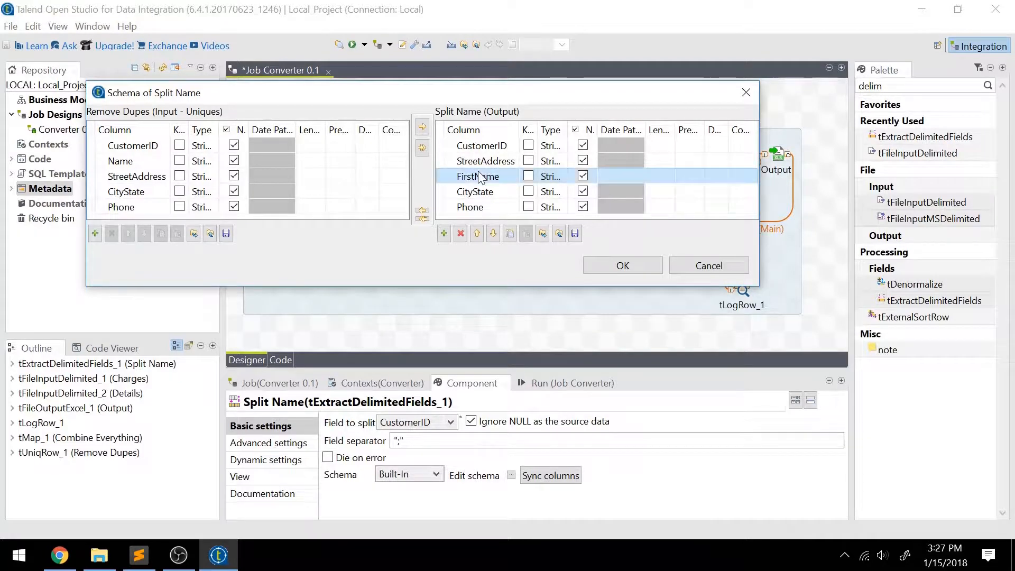
Step: Add a LastName column, move it above FirstName, and confirm the schema with OK
click(444, 233)
click(481, 191)
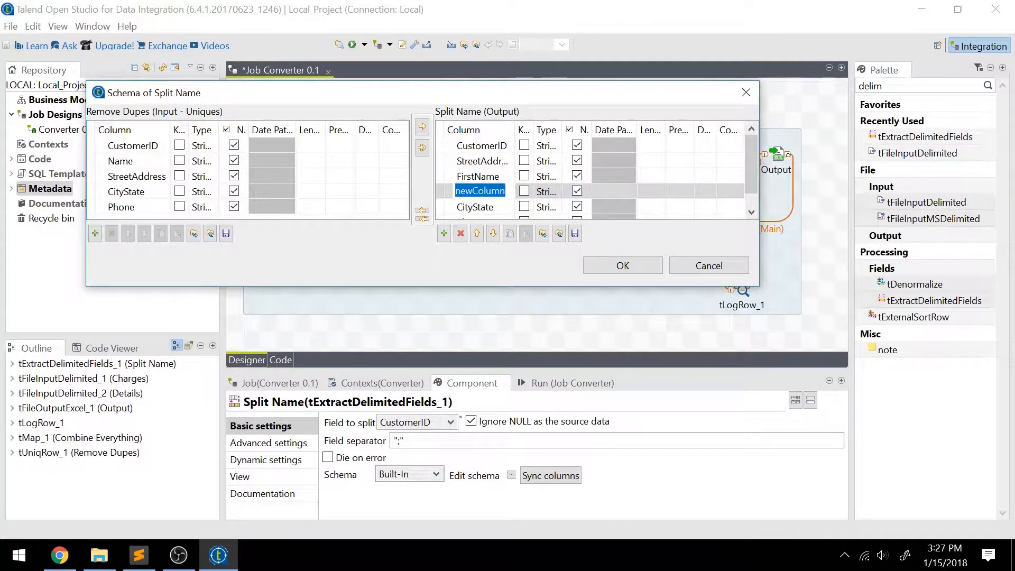
text(LastName)
key(Return)
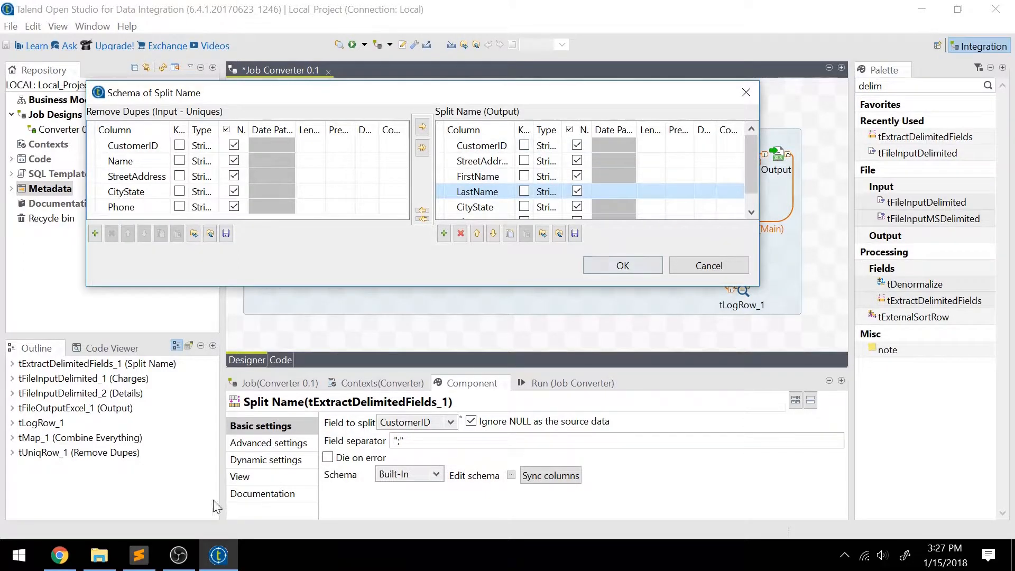
click(139, 556)
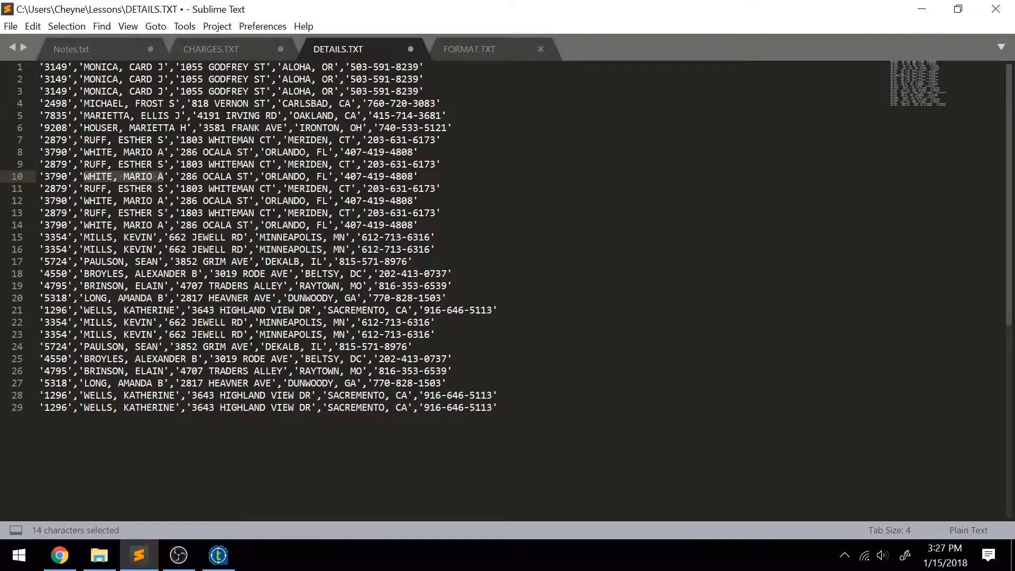
click(218, 555)
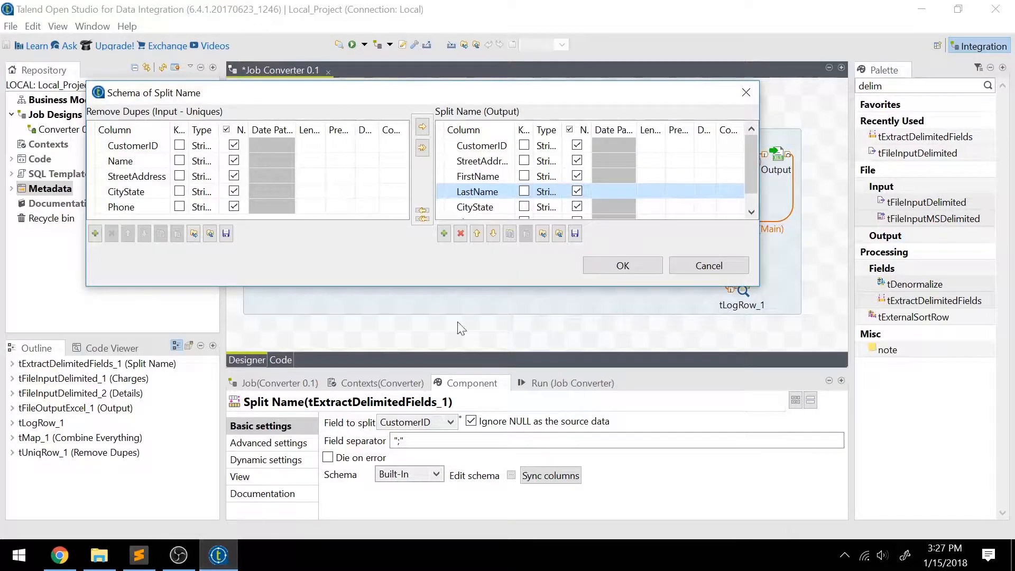
click(479, 232)
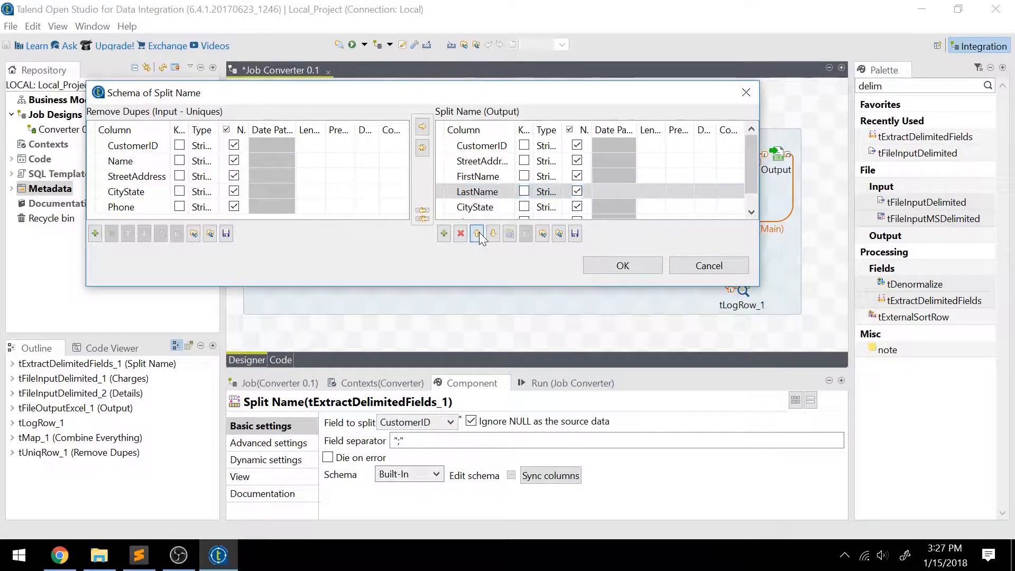
click(624, 265)
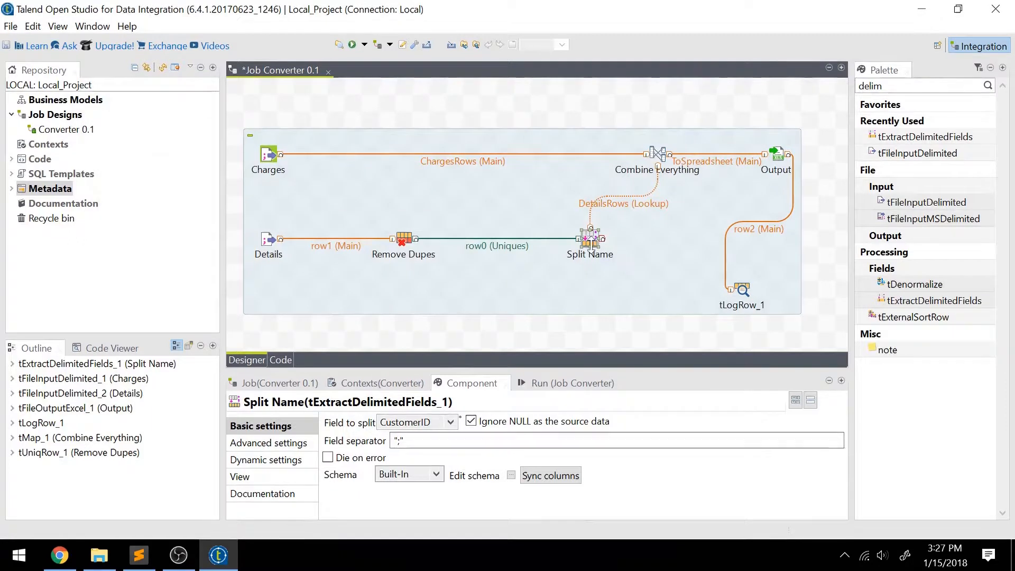
Step: Set Split Name to split the Name field at a comma, confirming the comma in DETAILS.TXT
click(446, 421)
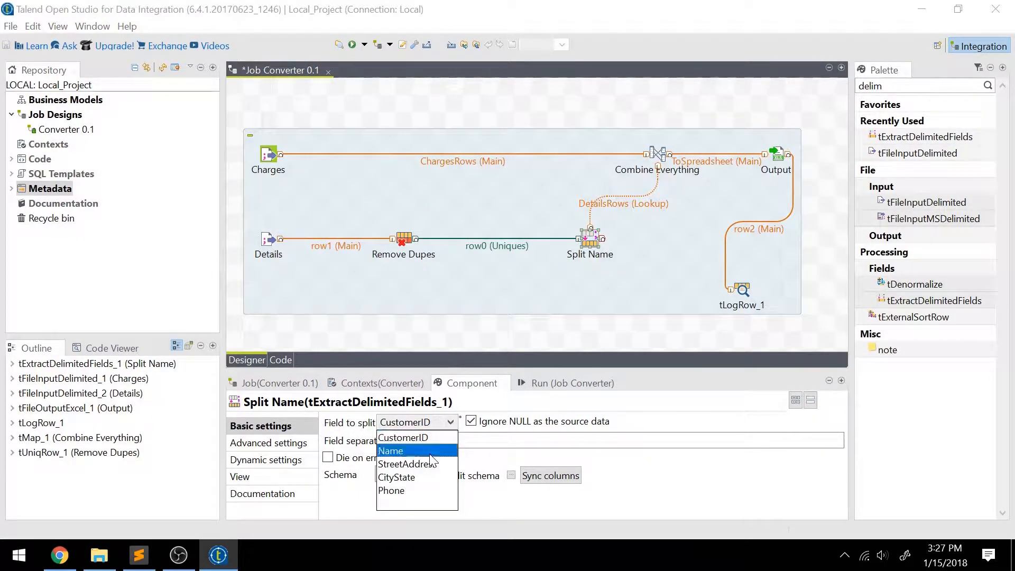
click(430, 452)
click(450, 440)
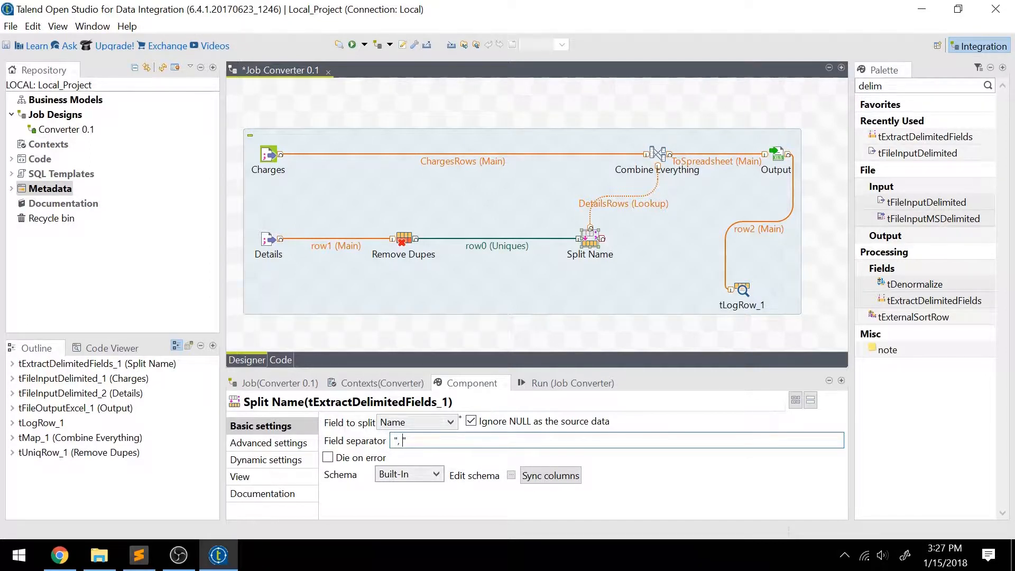
click(139, 556)
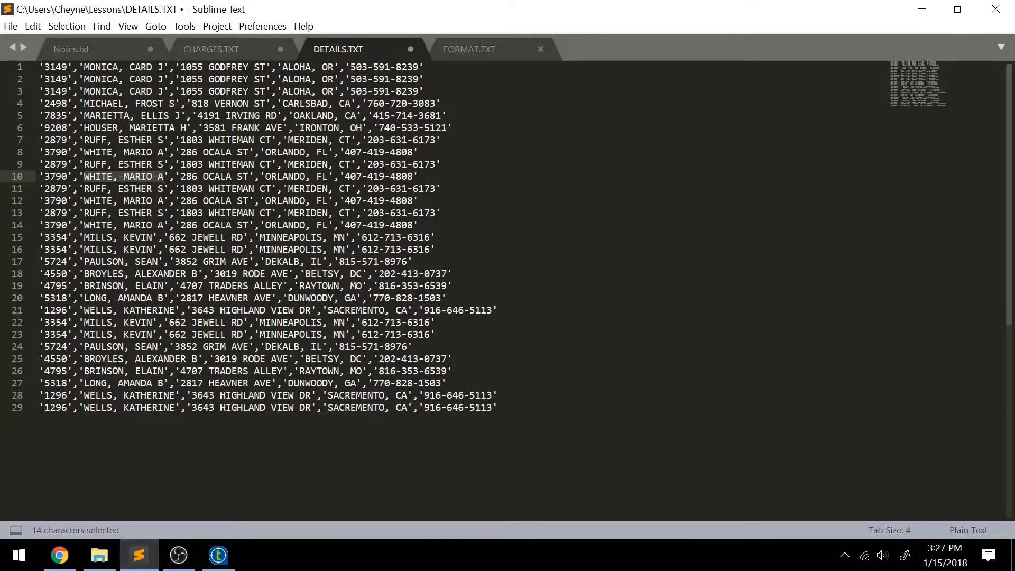
drag(114, 226, 120, 225)
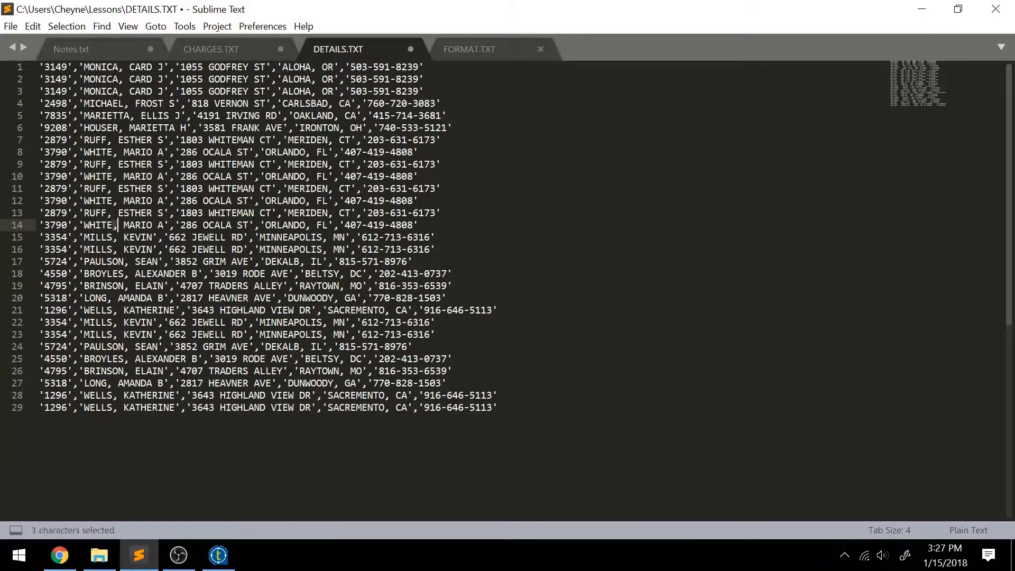
click(120, 224)
click(219, 557)
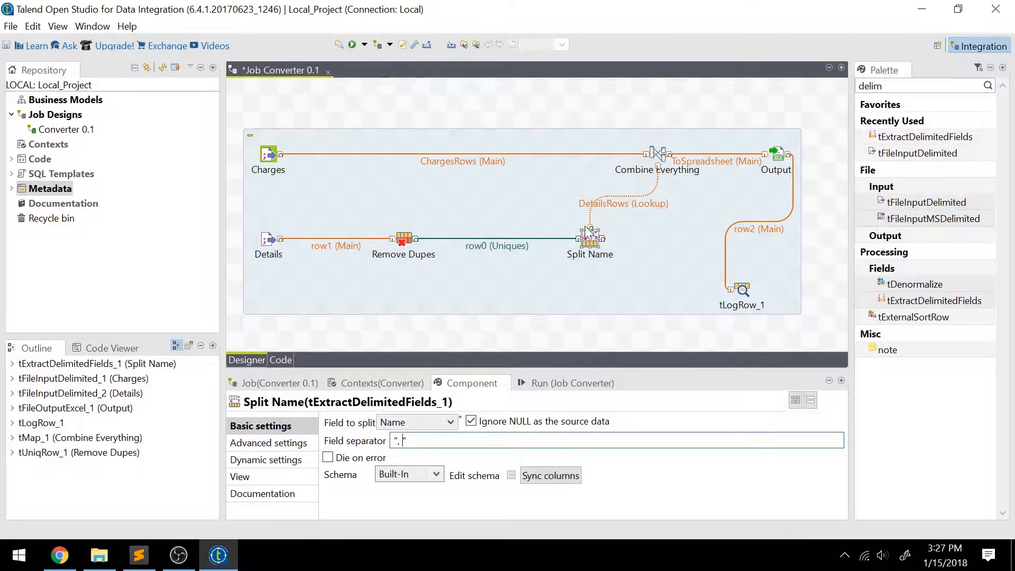
double_click(659, 154)
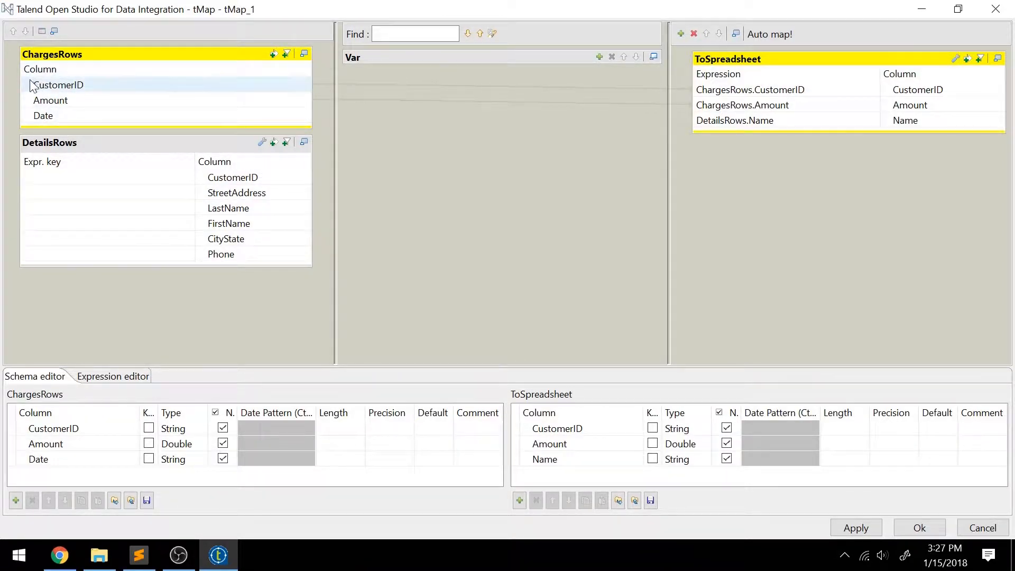
click(77, 87)
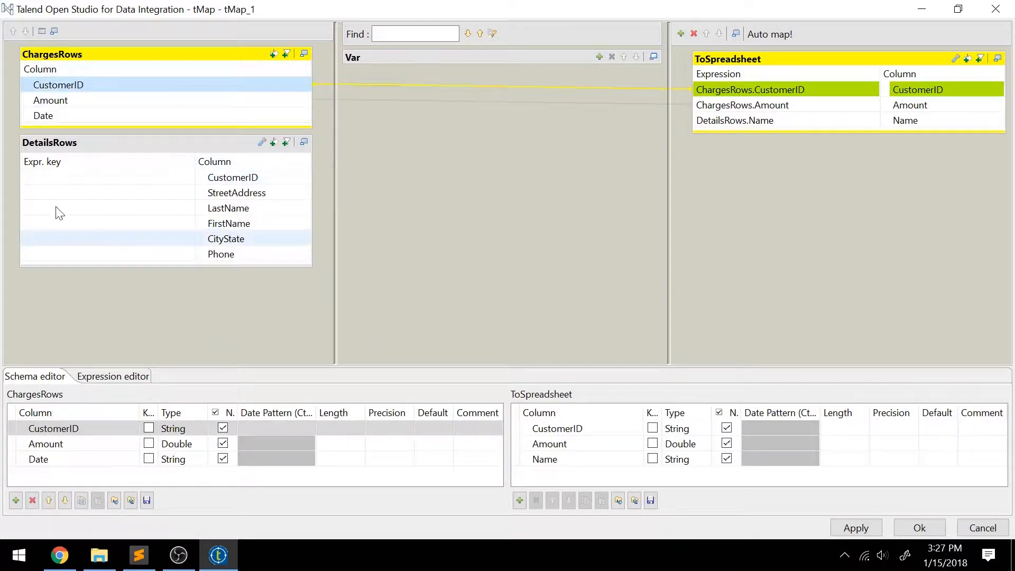
drag(227, 84, 237, 166)
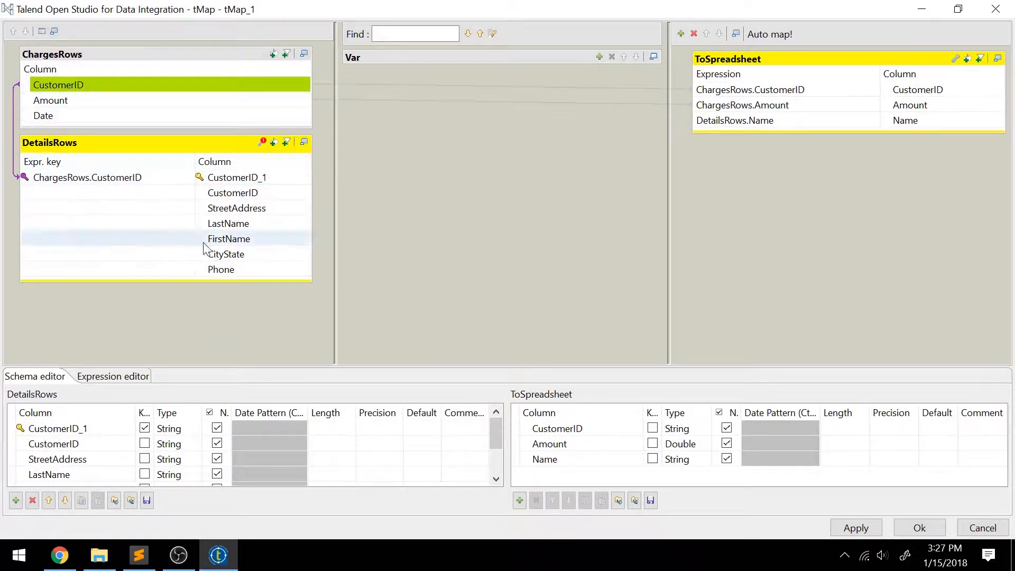
click(983, 528)
click(582, 284)
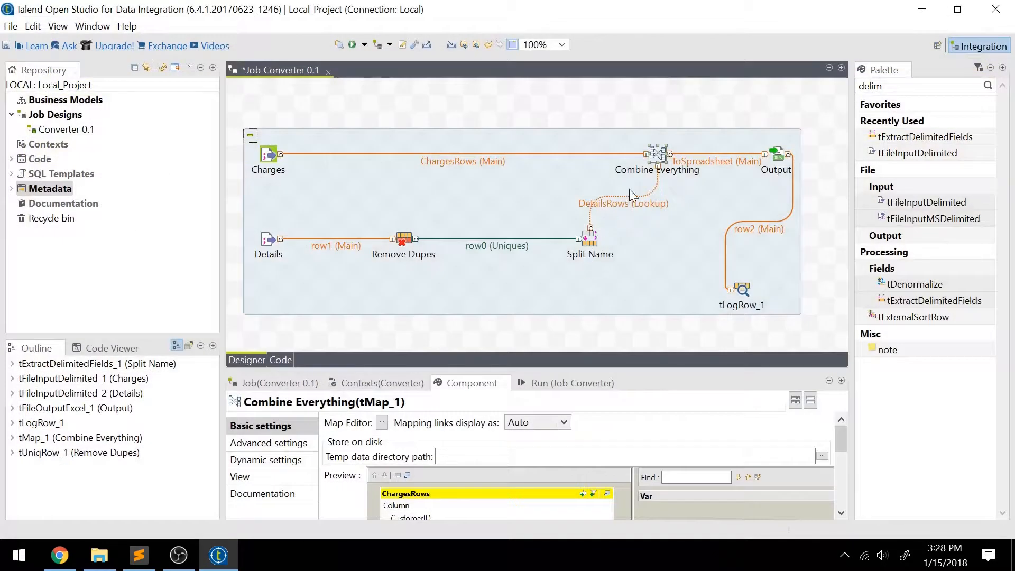
double_click(657, 154)
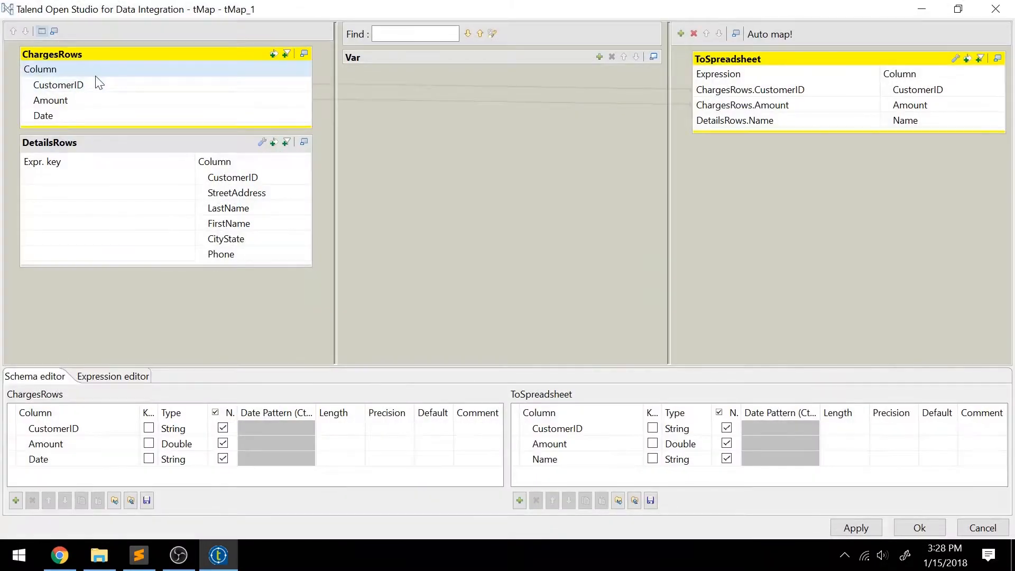
Step: Join DetailsRows to ChargesRows on CustomerID and replace Name with LastName and FirstName outputs
drag(98, 87, 118, 182)
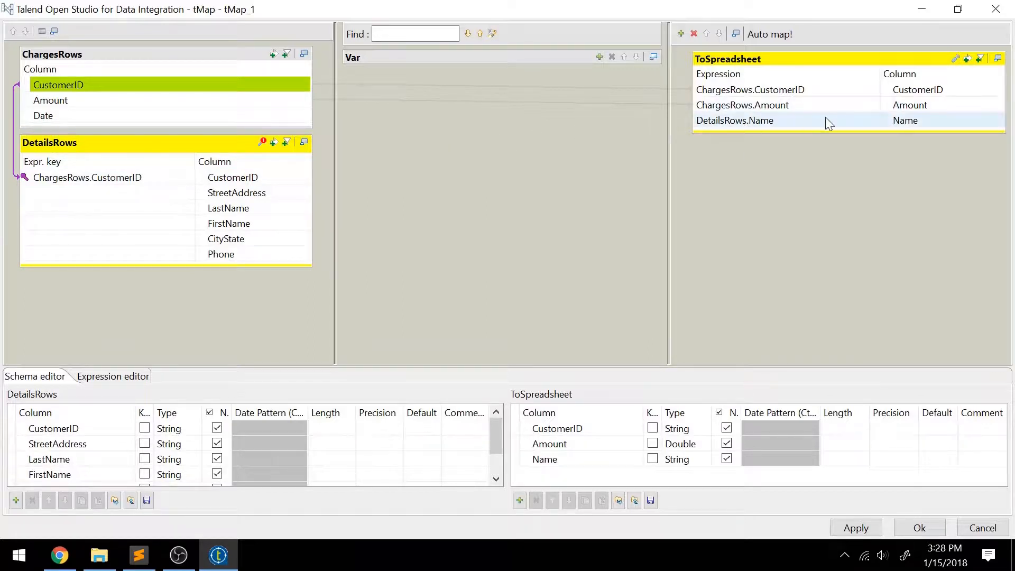
click(734, 119)
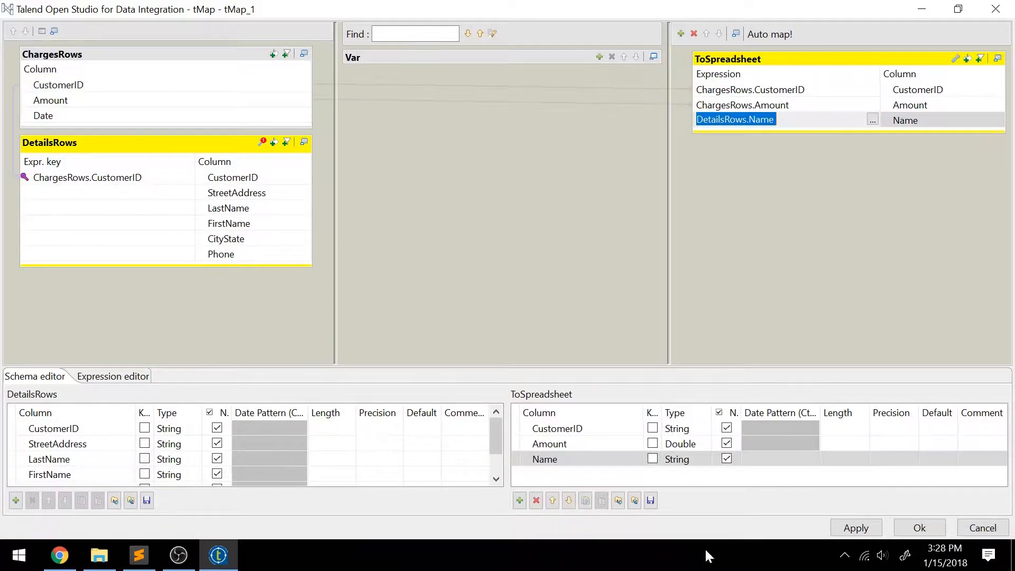
click(536, 500)
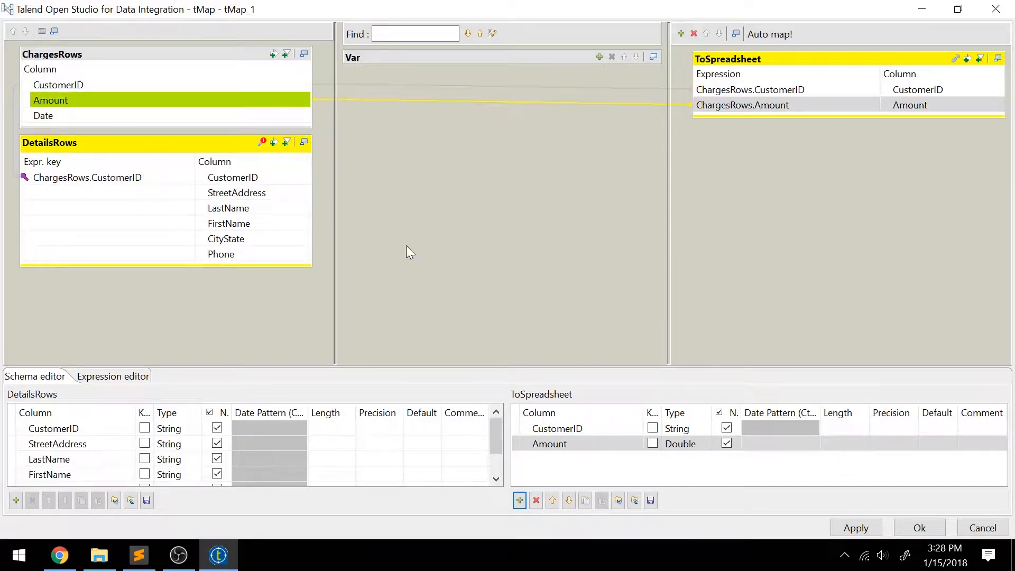
drag(229, 209, 755, 128)
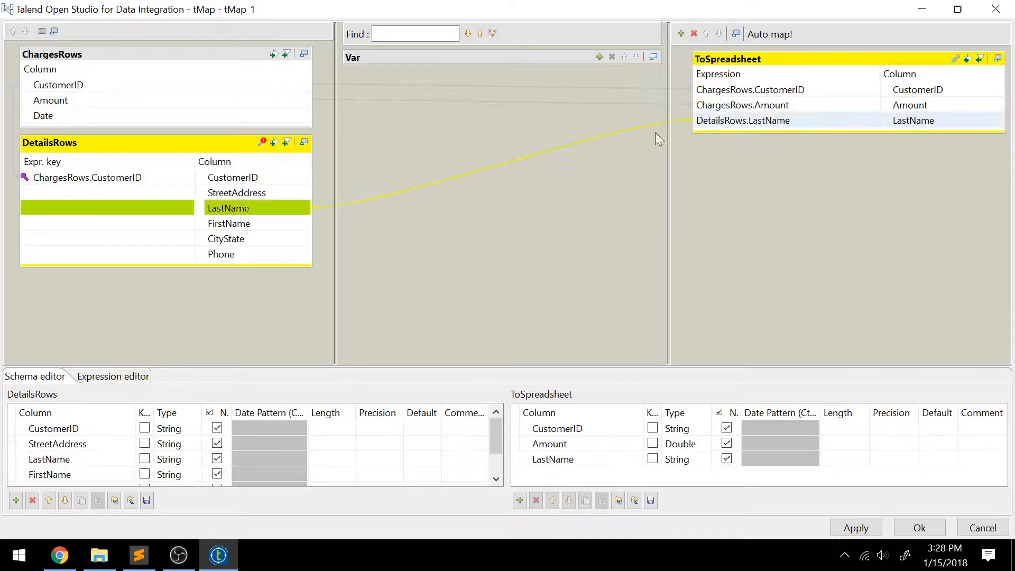
drag(233, 224, 735, 133)
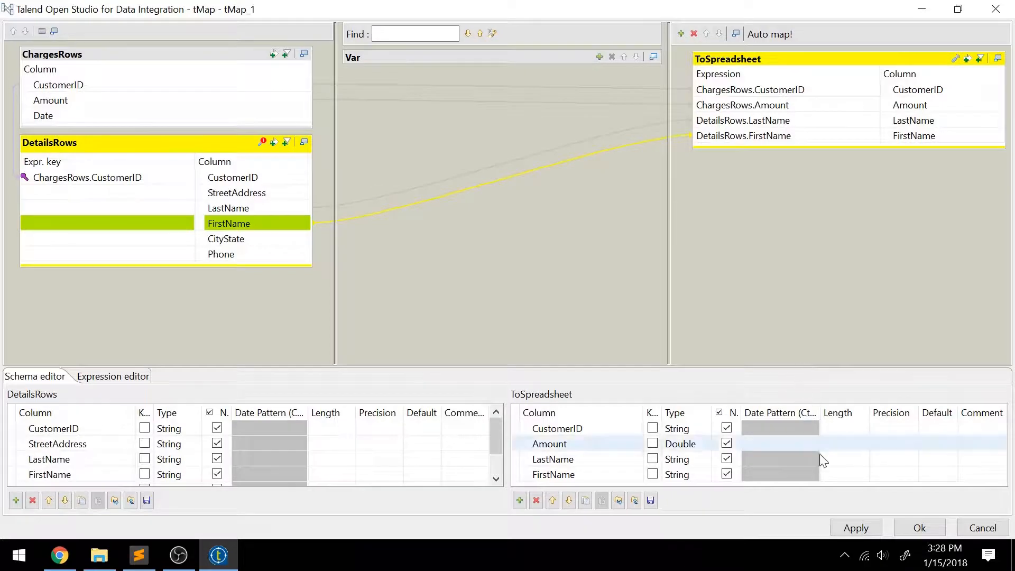
Step: Apply the mapping changes, propagate them, and close the tMap editor
click(856, 528)
click(548, 249)
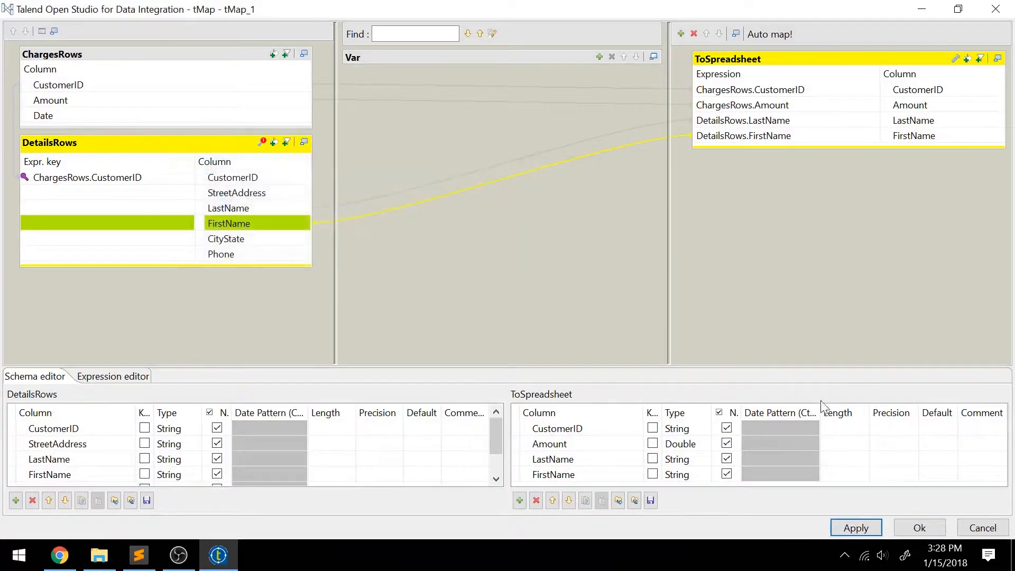
click(920, 523)
click(588, 309)
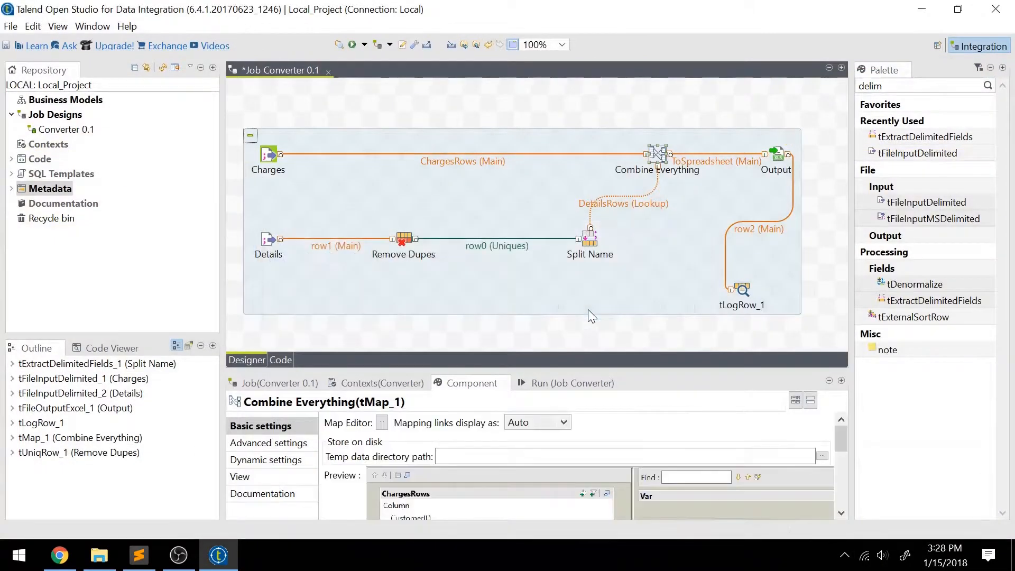
Step: Review the Output component's schema unchanged, run the Converter job, and open the Lessons folder
click(775, 154)
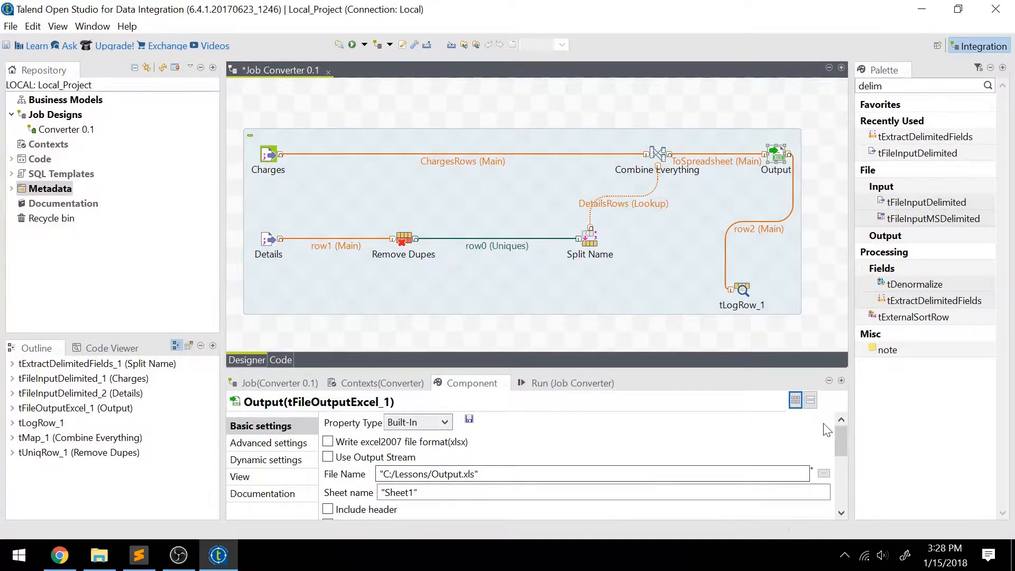
drag(838, 432, 852, 498)
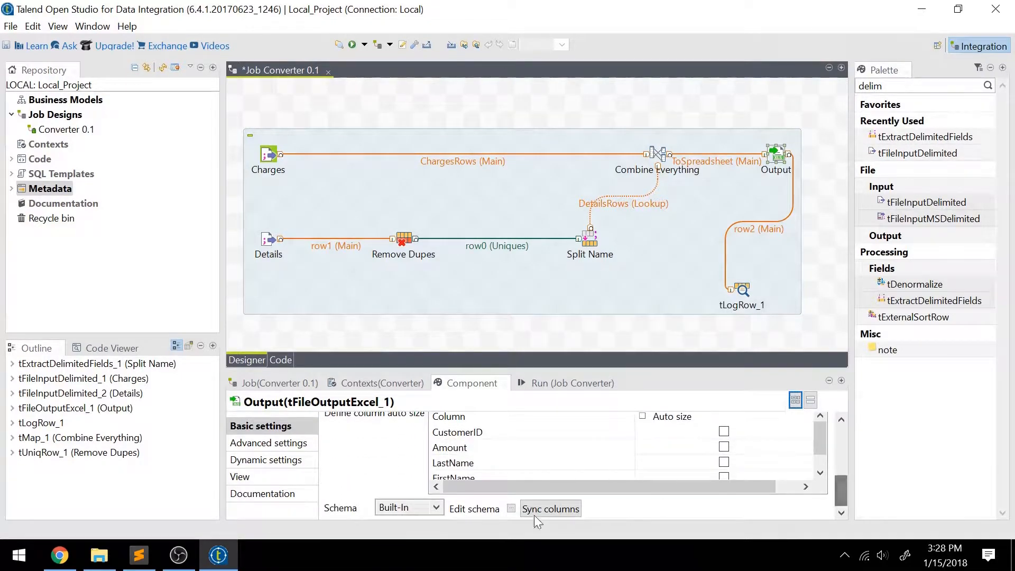
click(512, 508)
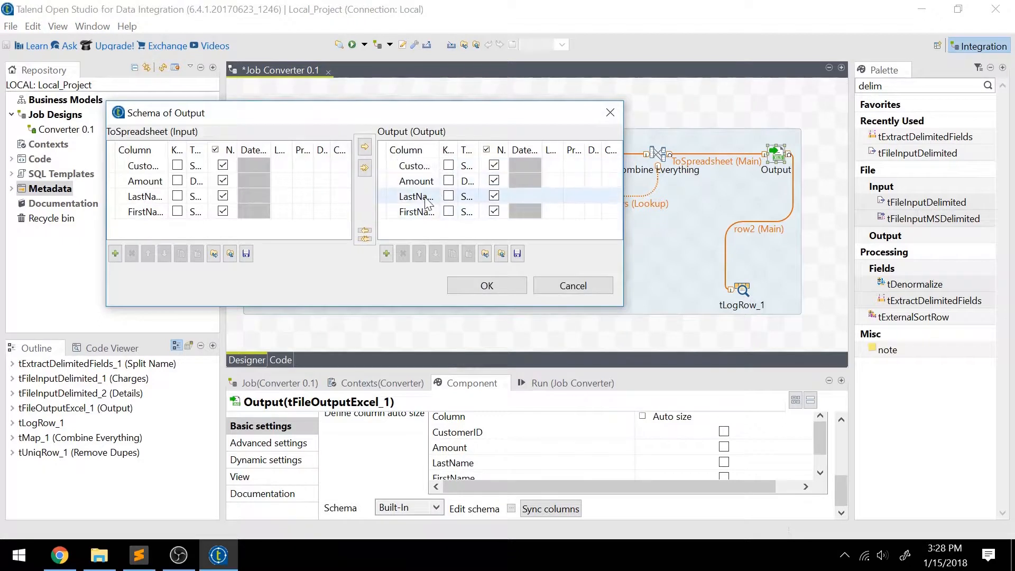
click(574, 284)
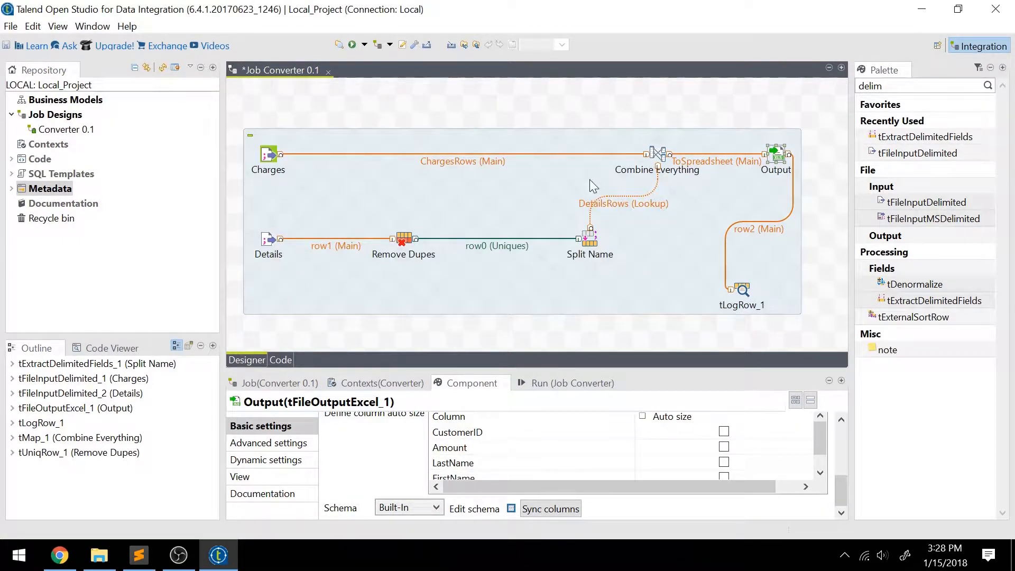
click(353, 46)
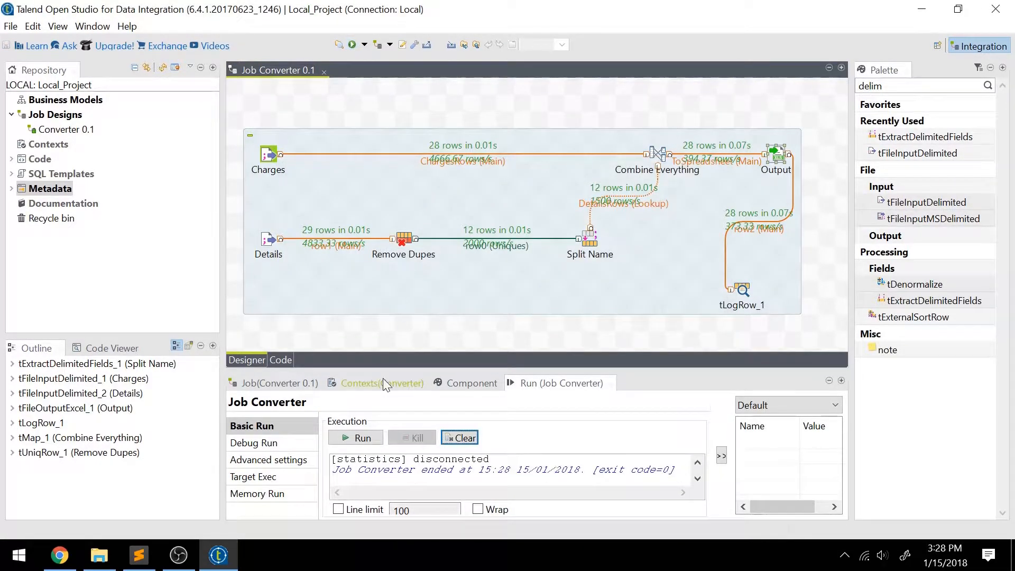
click(93, 558)
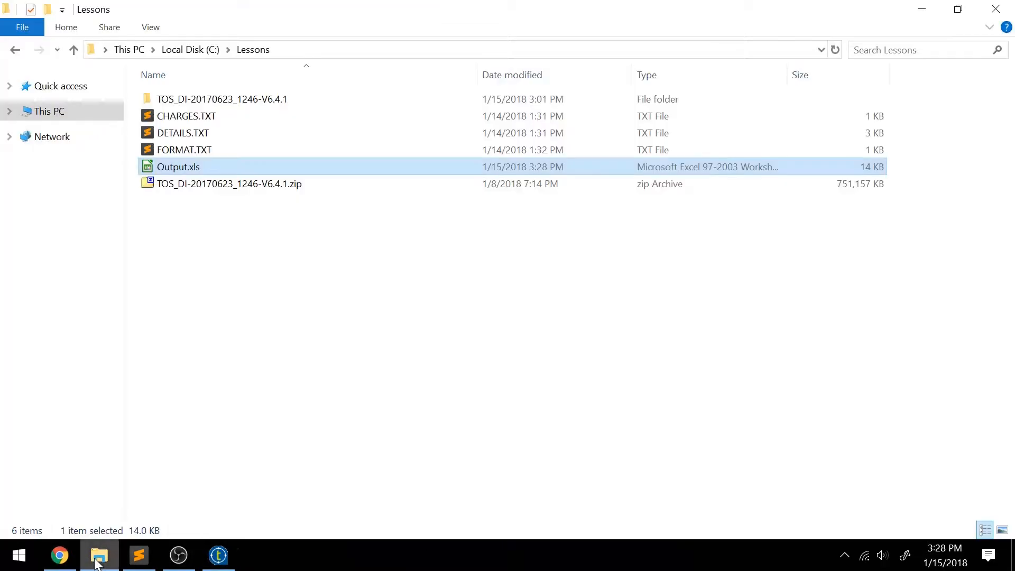
Step: Open Output.xls in Calc, widen column C, and inspect cells B1, C1 and D2
double_click(237, 166)
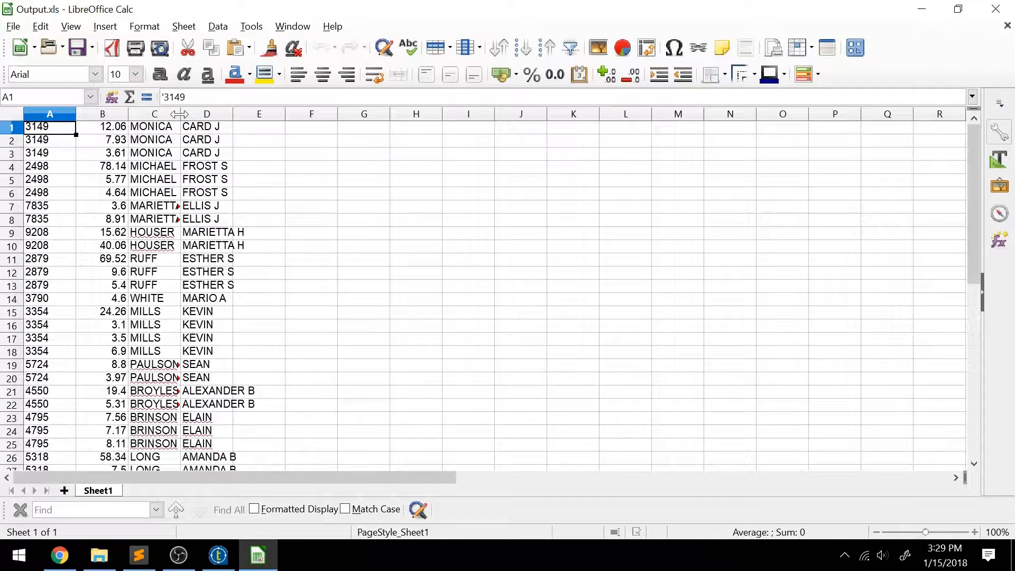
drag(180, 114, 210, 120)
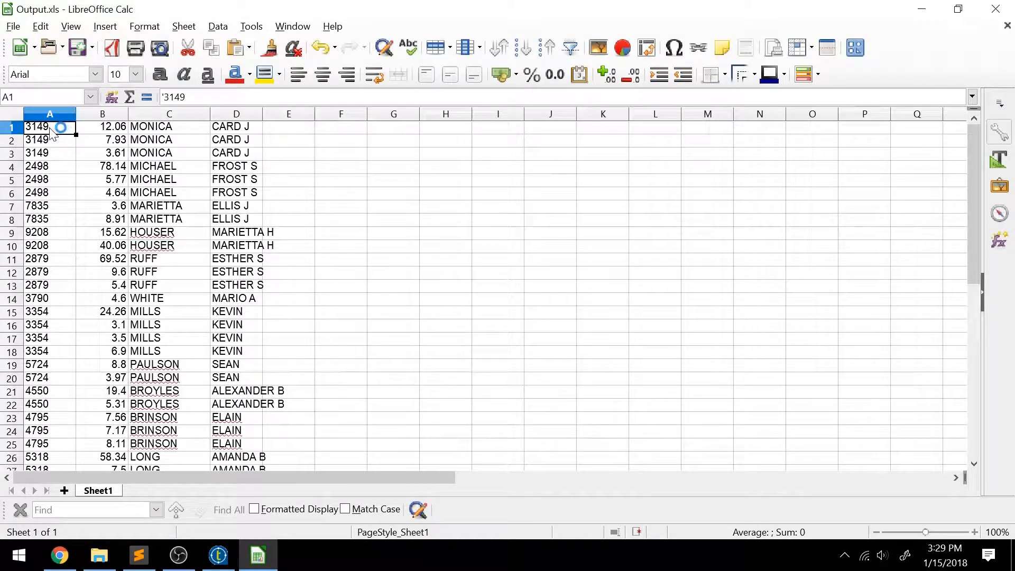
click(105, 131)
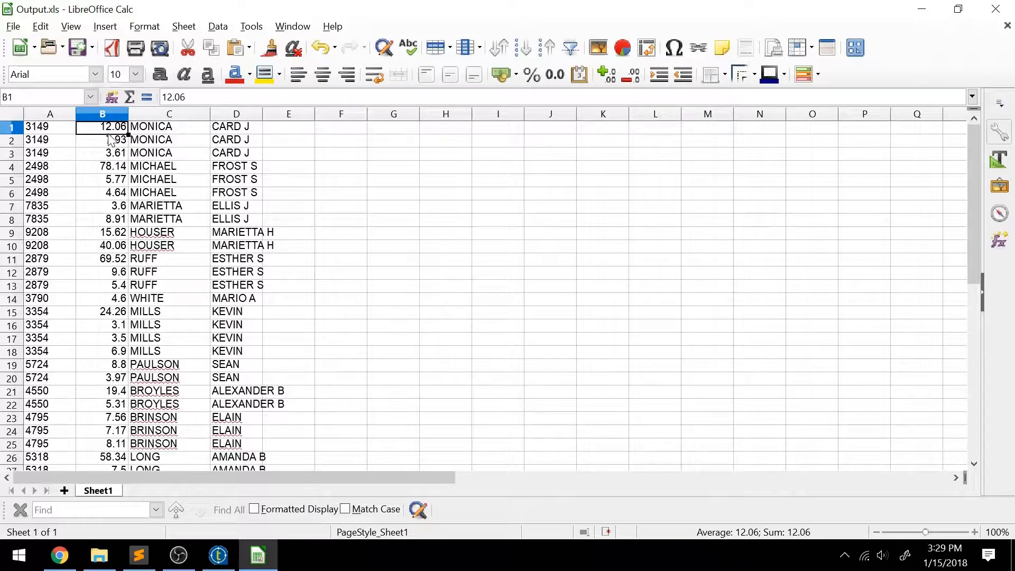
click(159, 133)
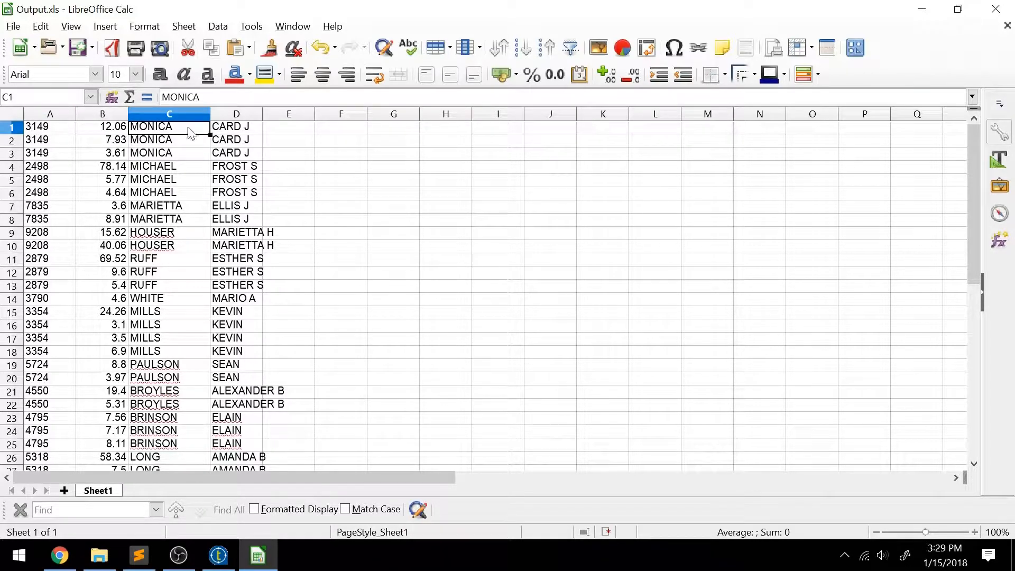
click(247, 141)
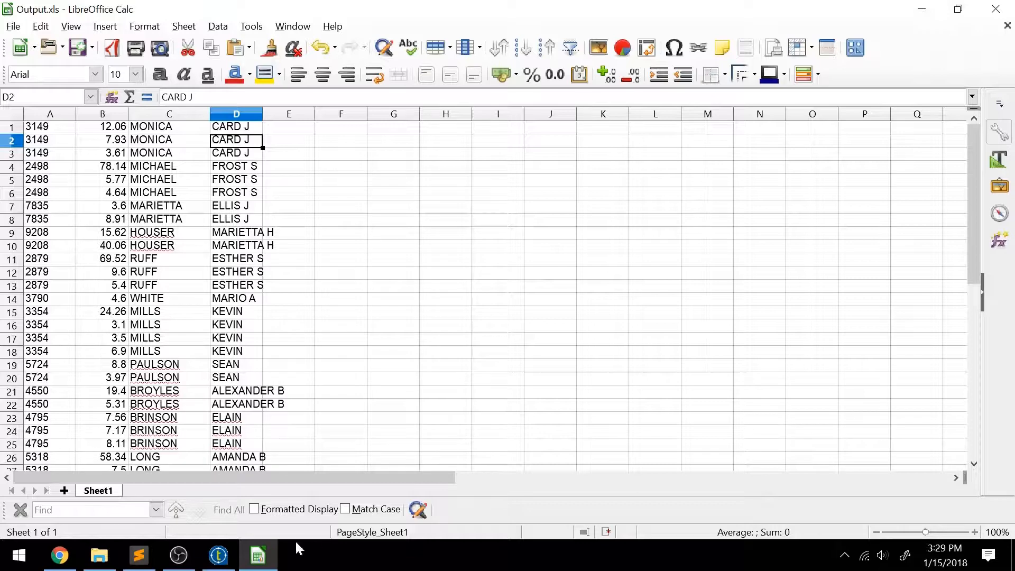
click(1000, 7)
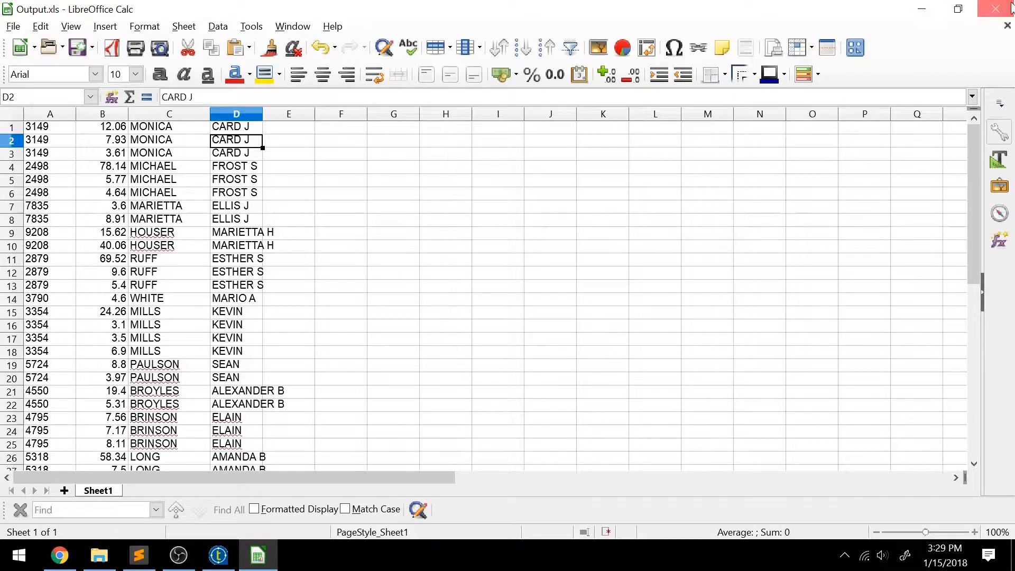
Step: Close Output.xls without saving and clear the Converter job's run log and statistics
click(560, 315)
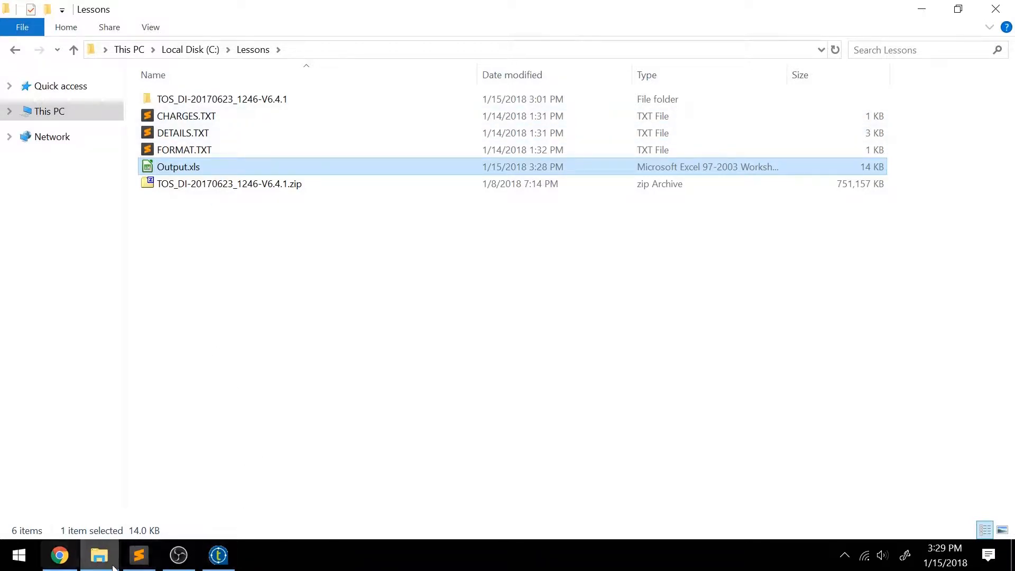
click(219, 555)
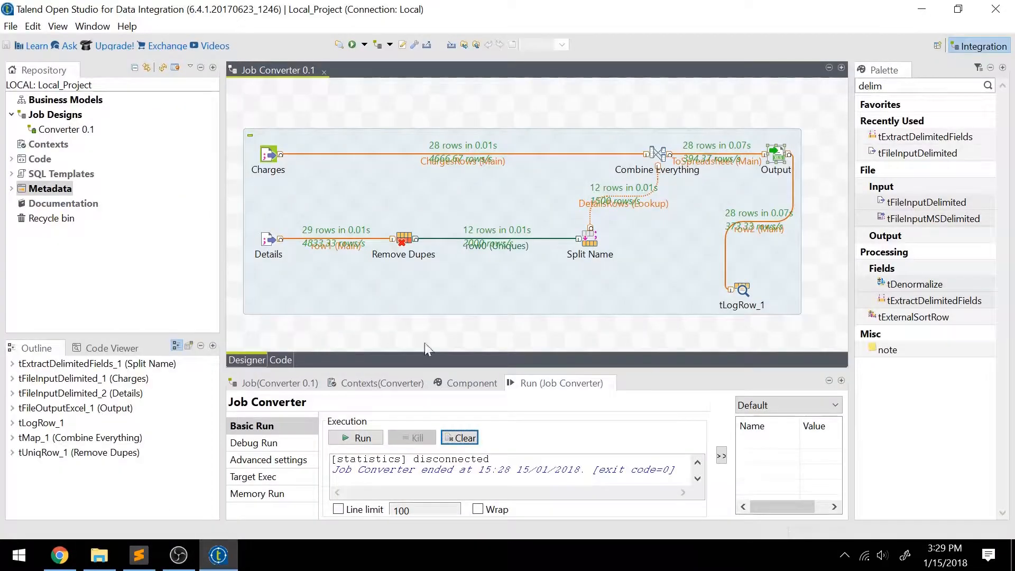
click(472, 440)
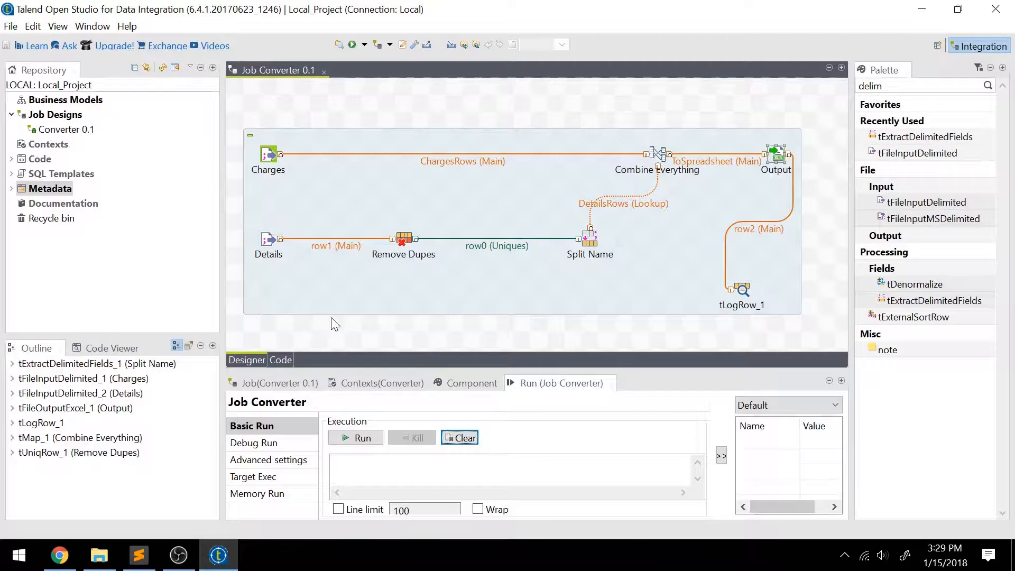
click(138, 555)
Step: Review FORMAT.TXT's CHARGE_DATE, TOTAL and FULL_ADDRESS column names
click(485, 52)
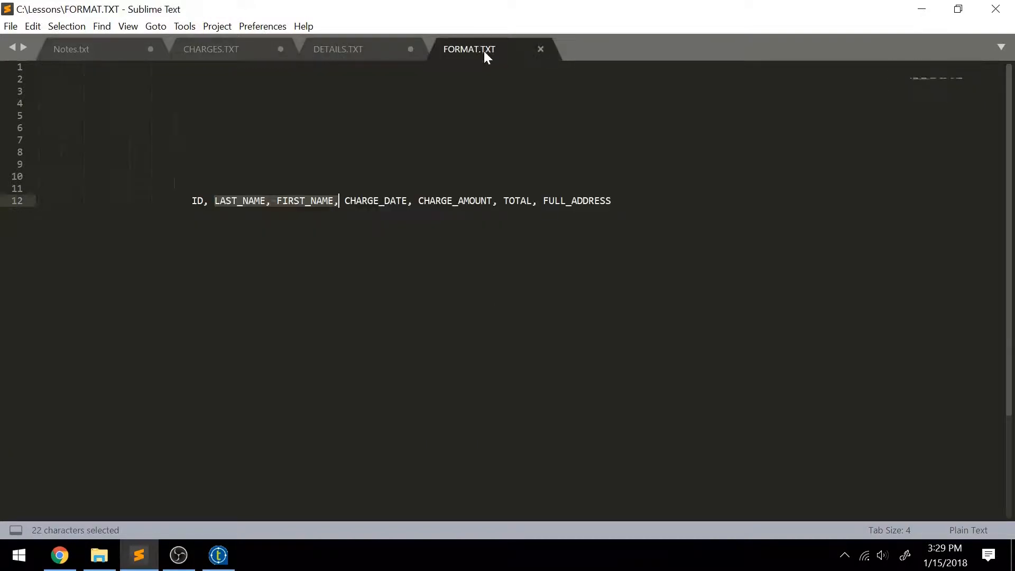
drag(345, 201, 408, 201)
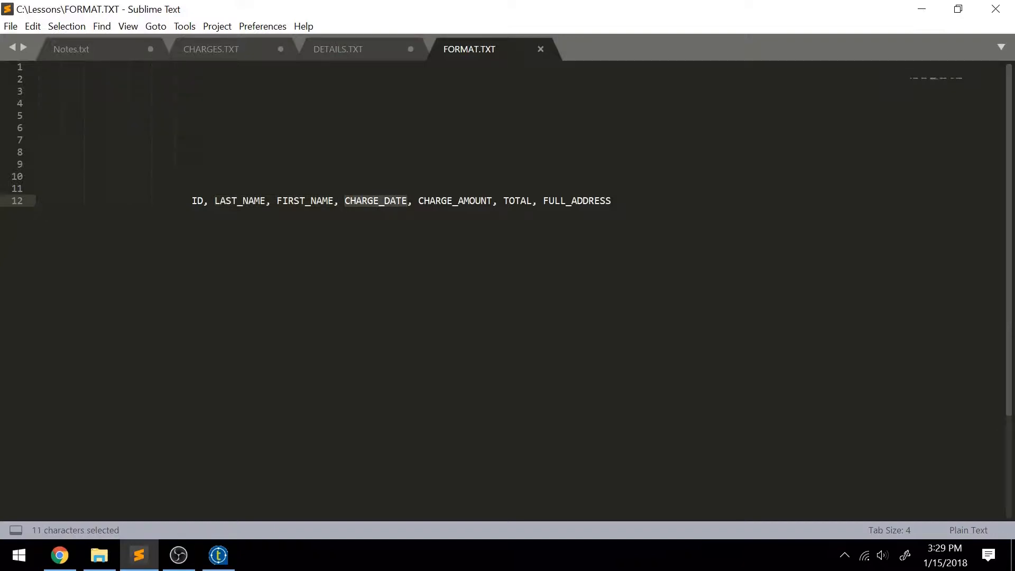
double_click(519, 201)
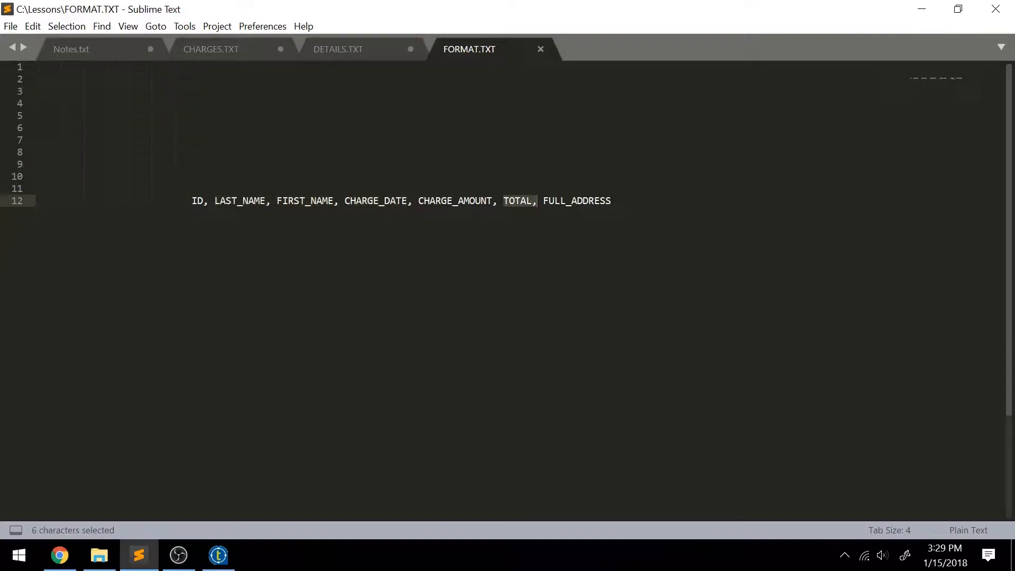
click(548, 201)
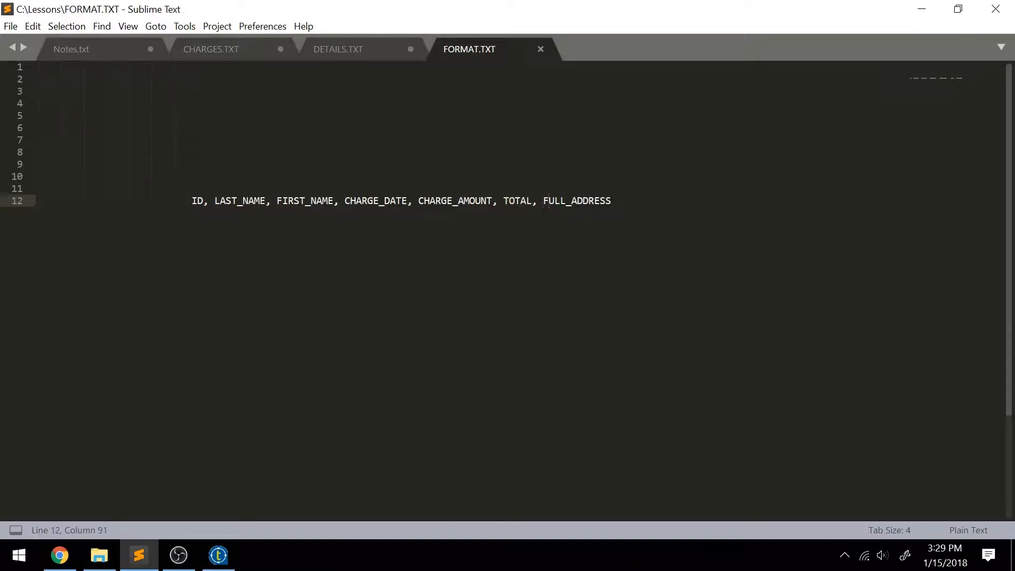
drag(543, 201, 612, 201)
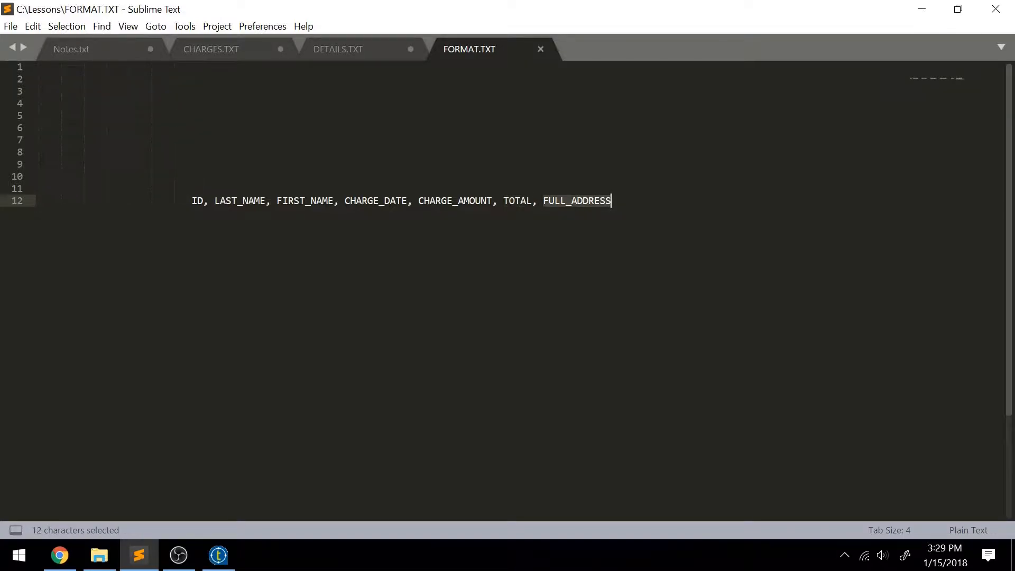
Step: Check the street address on line 13 of DETAILS.TXT, then return to Talend
click(360, 50)
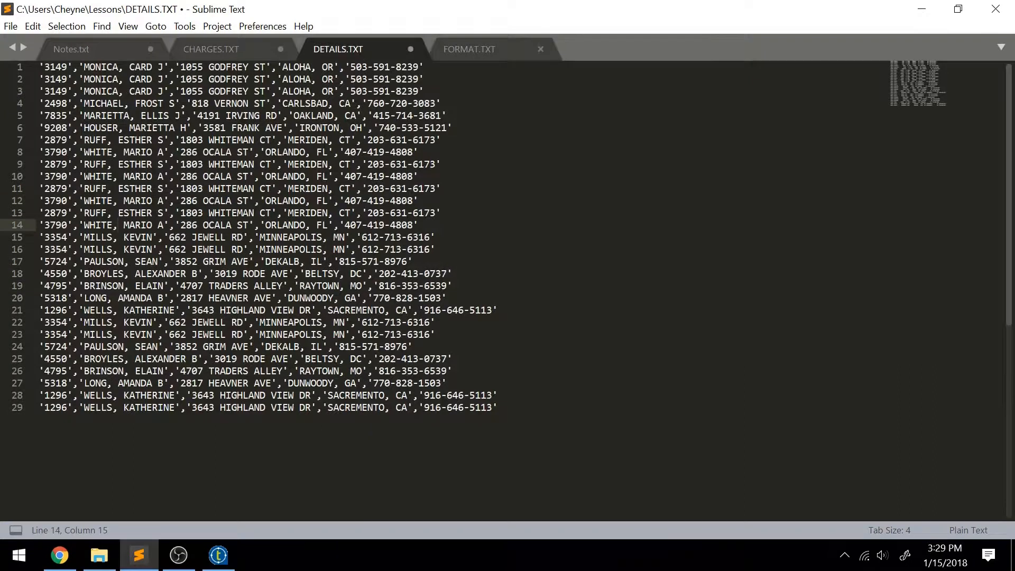
drag(181, 213, 345, 213)
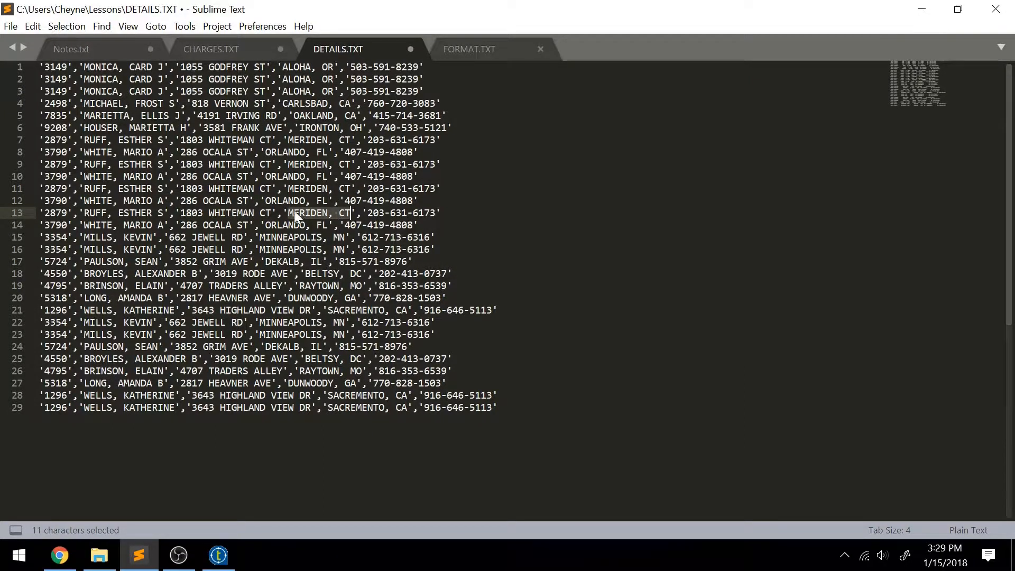
click(217, 557)
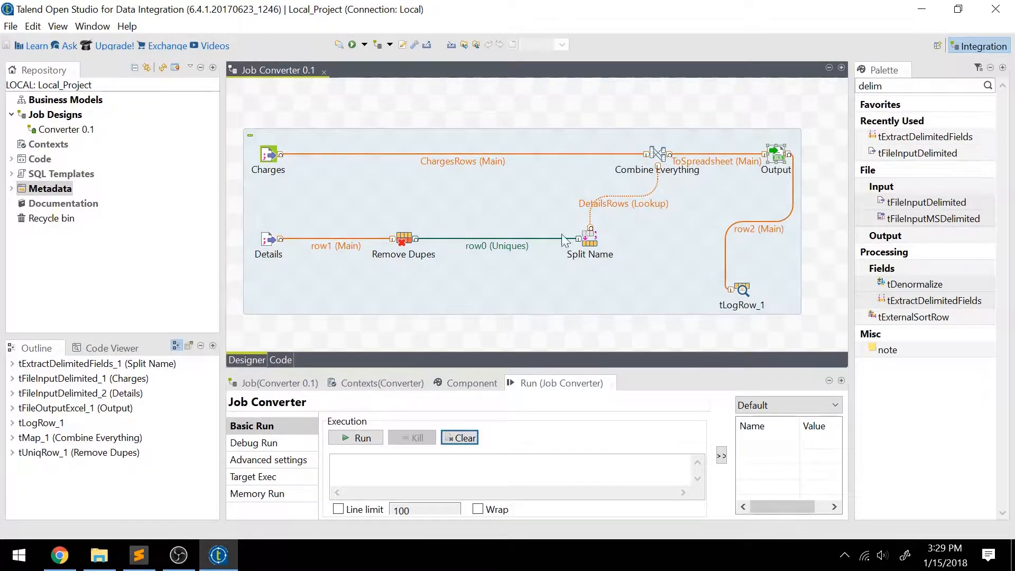
Step: Add a FullAddress column to ToSpreadsheet in the Combine Everything mapping editor
click(657, 150)
double_click(658, 151)
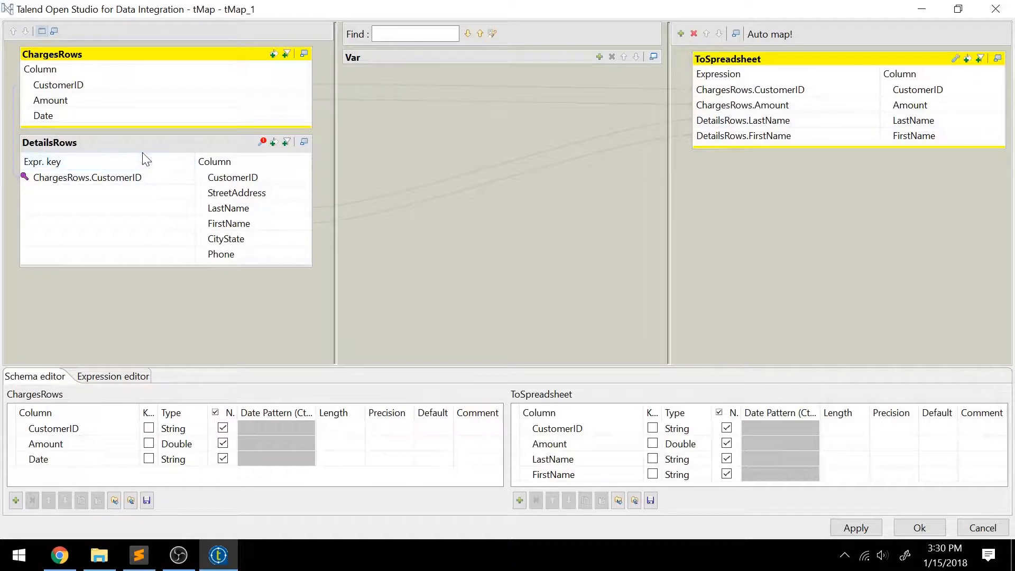
click(767, 58)
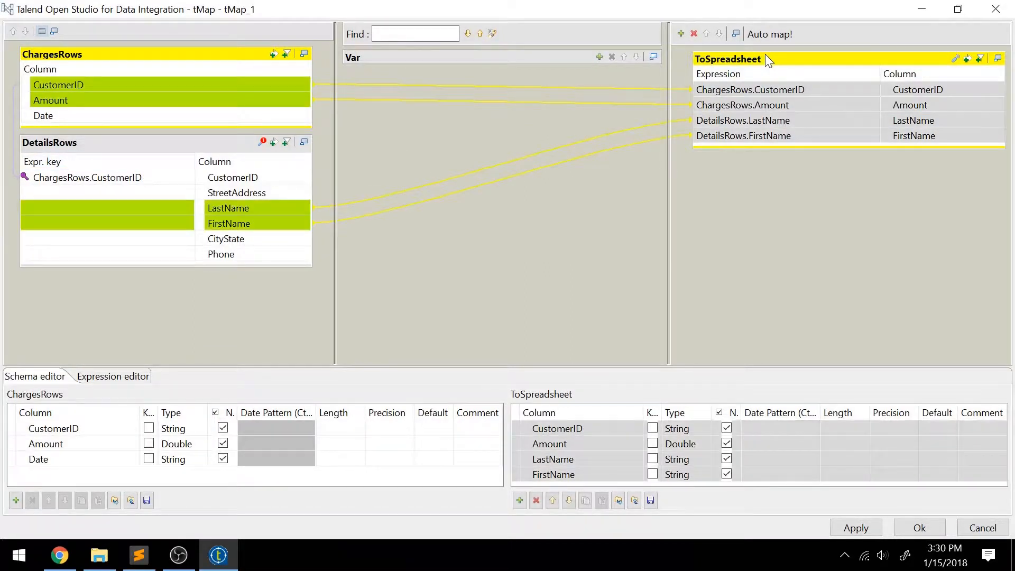
click(740, 136)
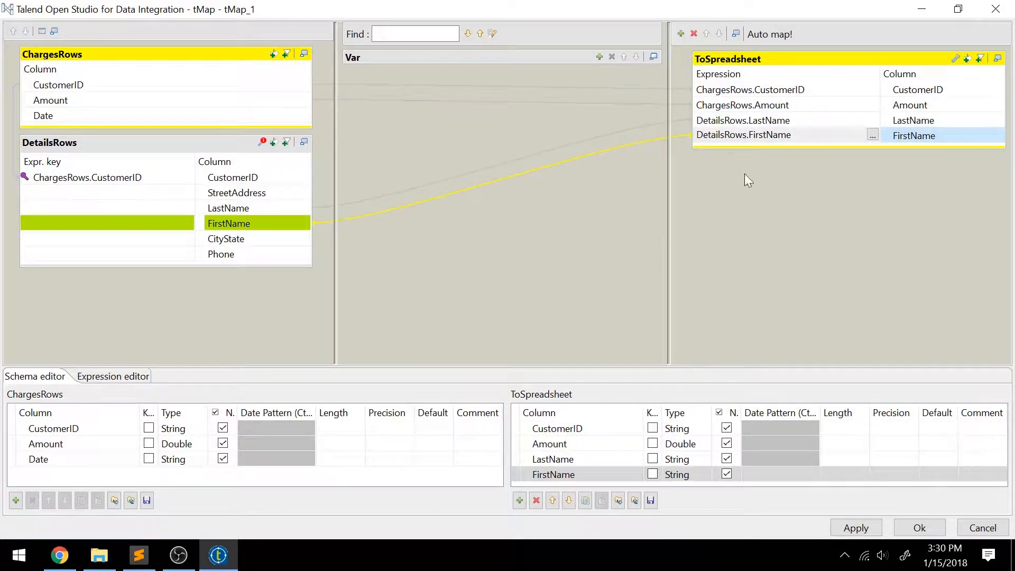
click(520, 502)
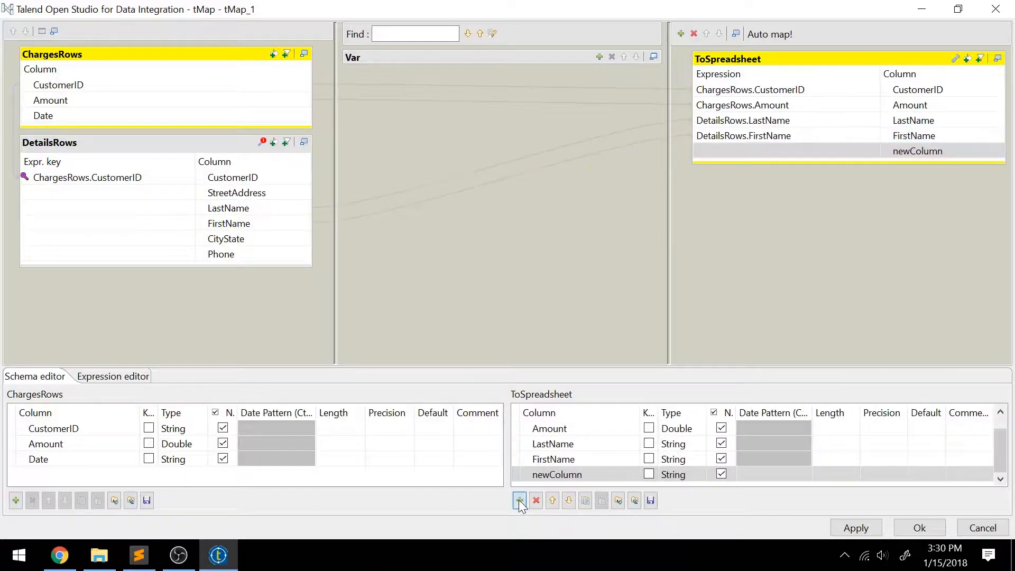
click(555, 475)
text(Ful)
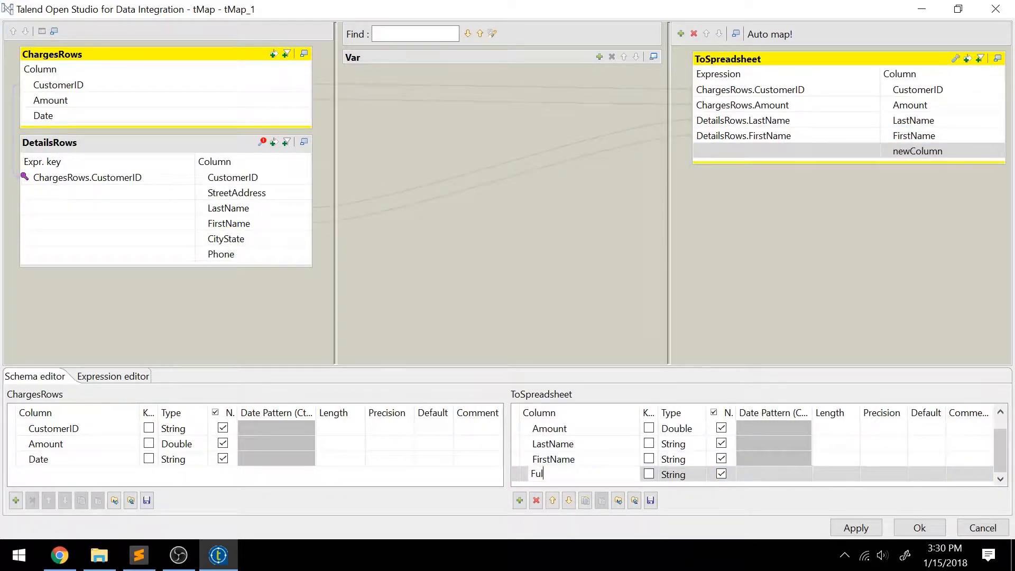
text(lAddress)
key(Return)
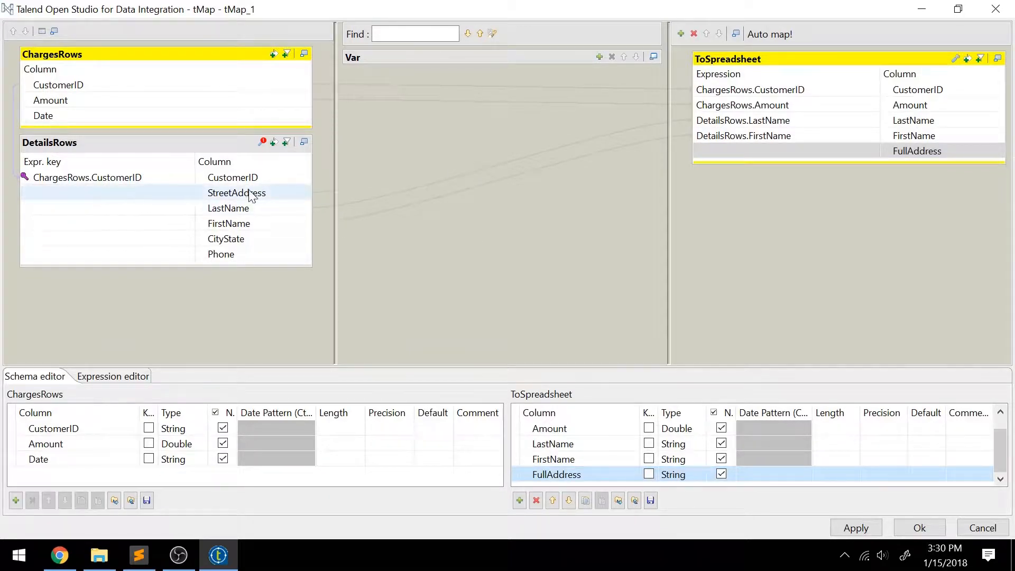
Step: Set the FullAddress expression to StreetAddress + " " + CityState
click(270, 197)
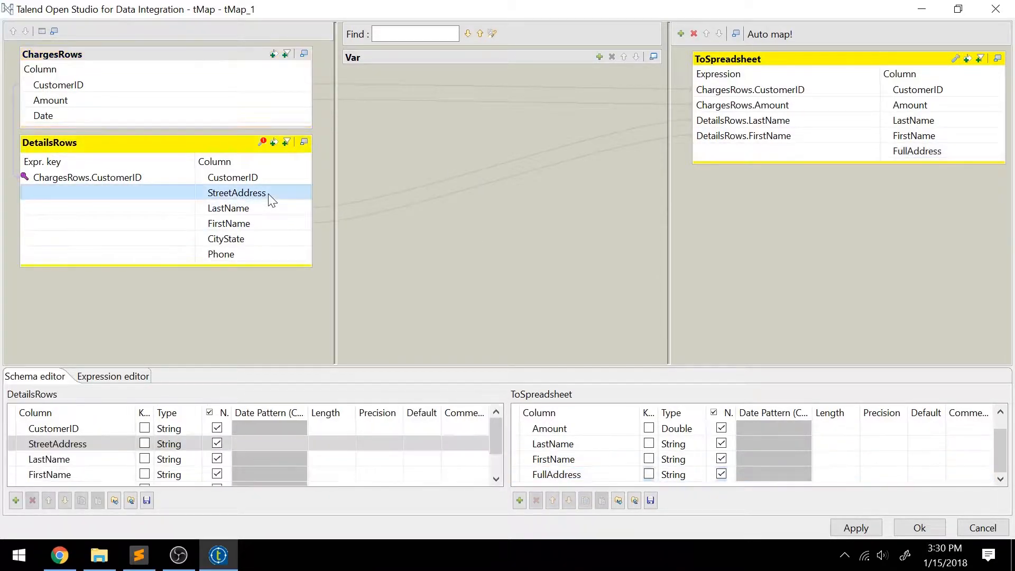
drag(267, 197, 716, 156)
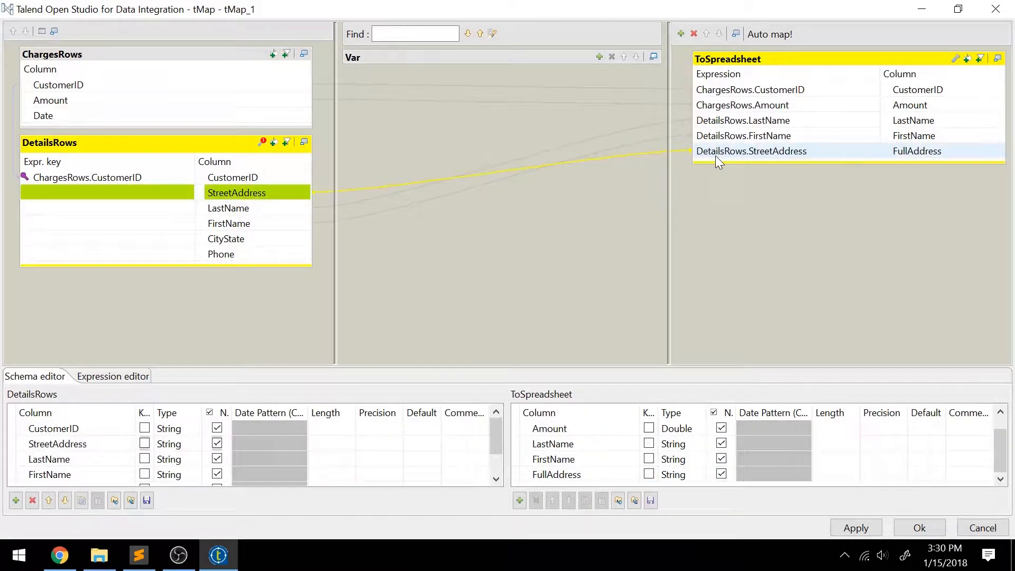
click(834, 150)
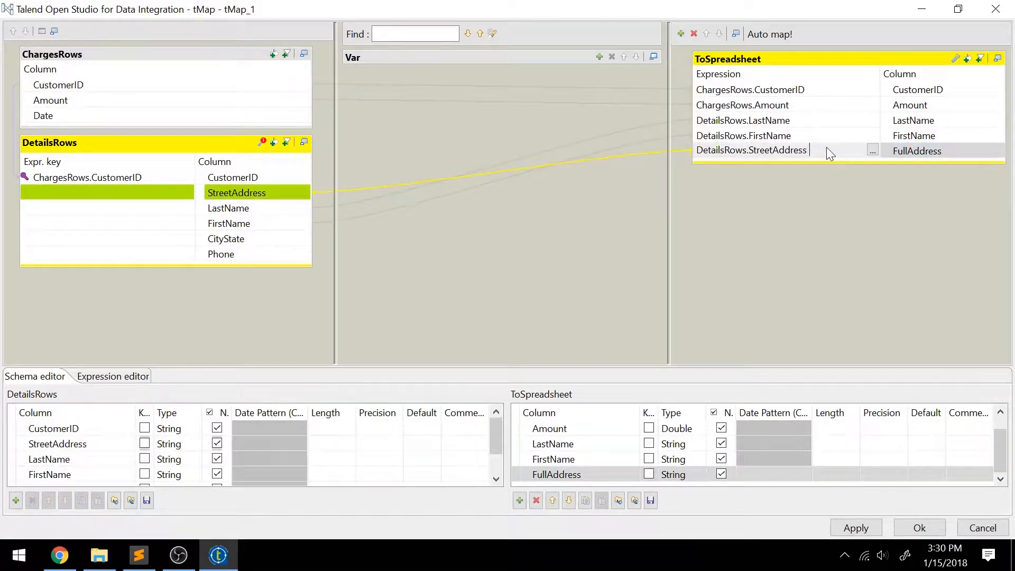
text(+)
key(Return)
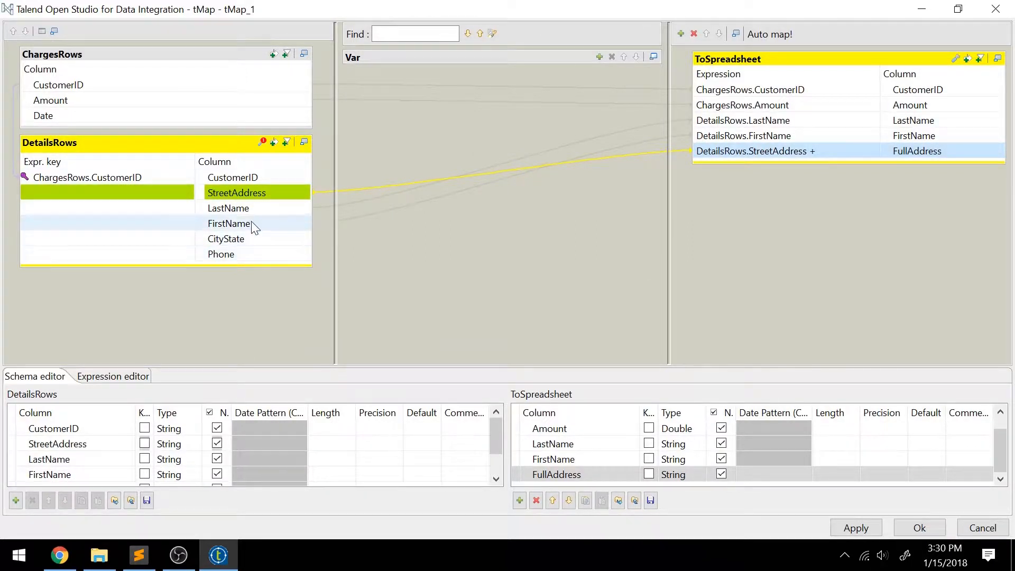
drag(248, 240, 846, 159)
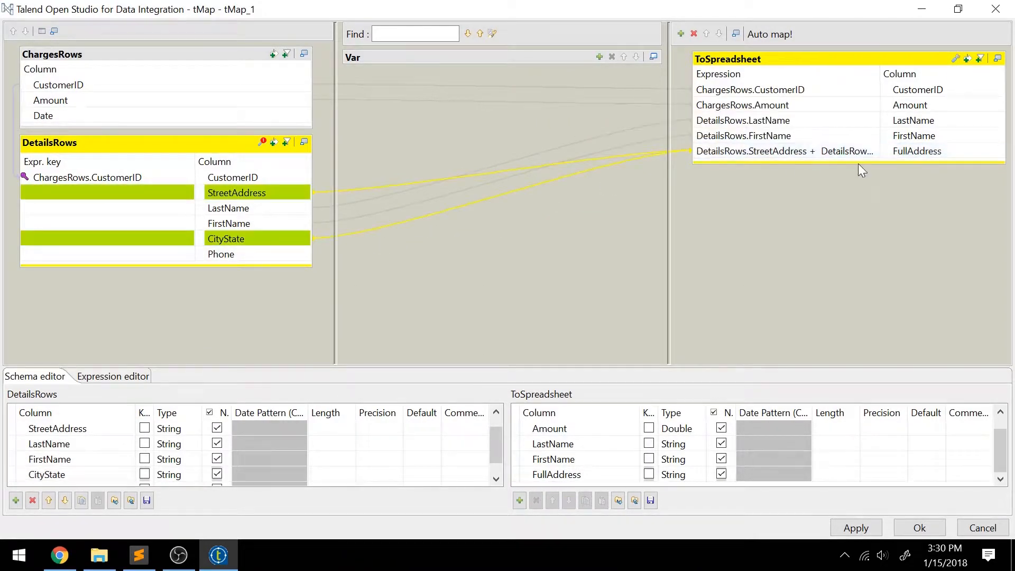
click(817, 153)
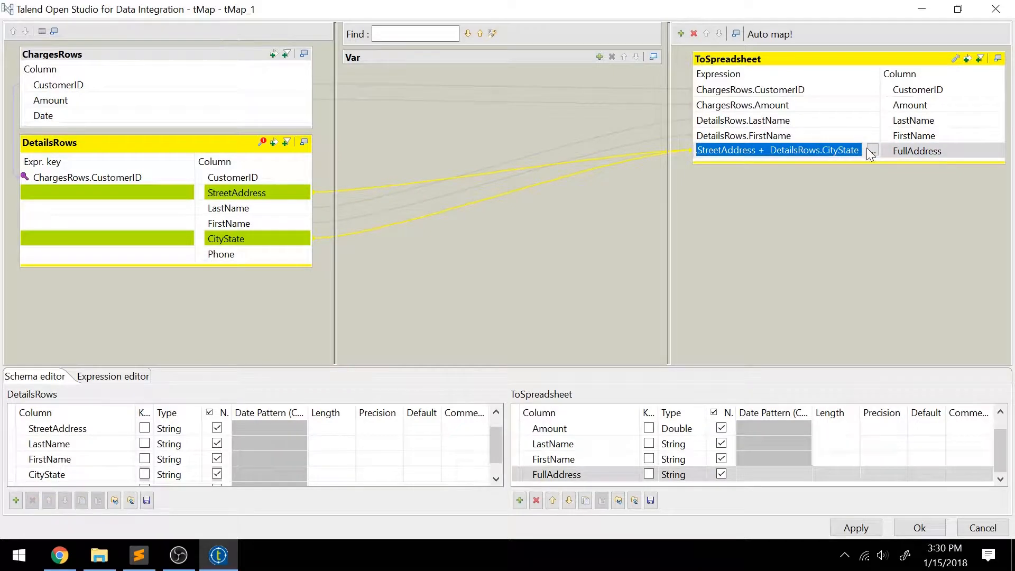
click(768, 151)
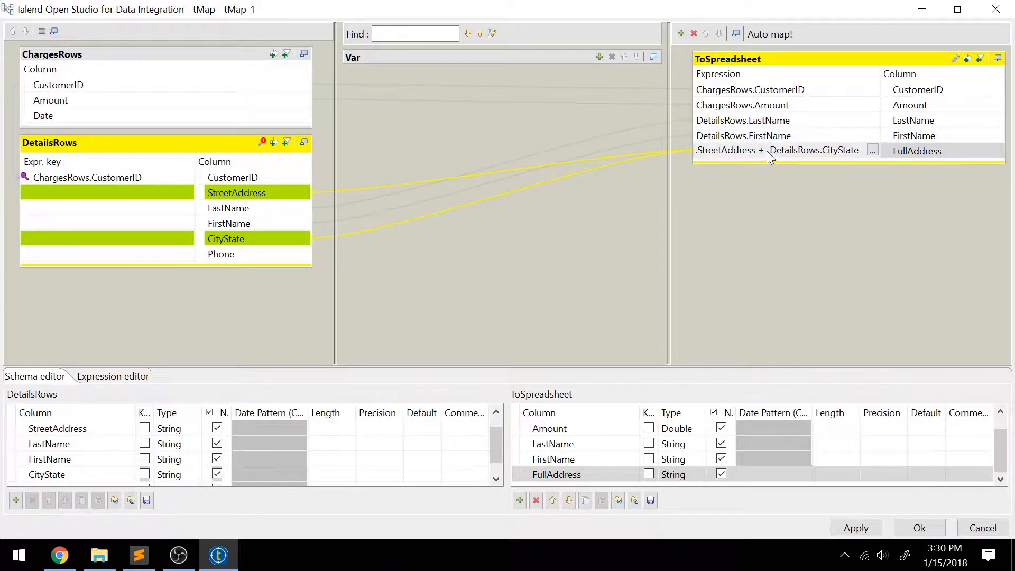
text(" " +)
key(Return)
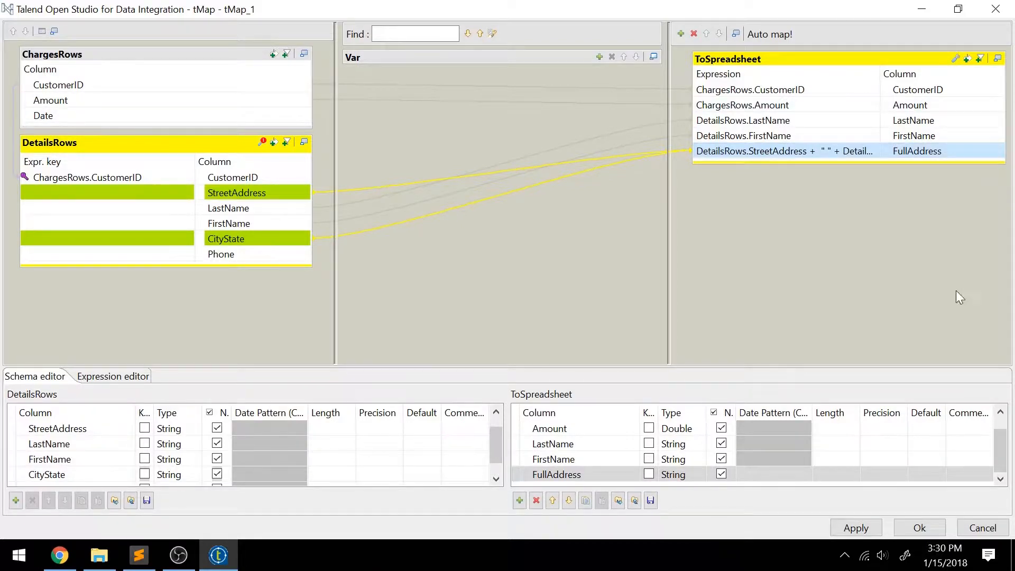
Step: Apply the mapping changes, propagate them, and close the map editor
click(868, 526)
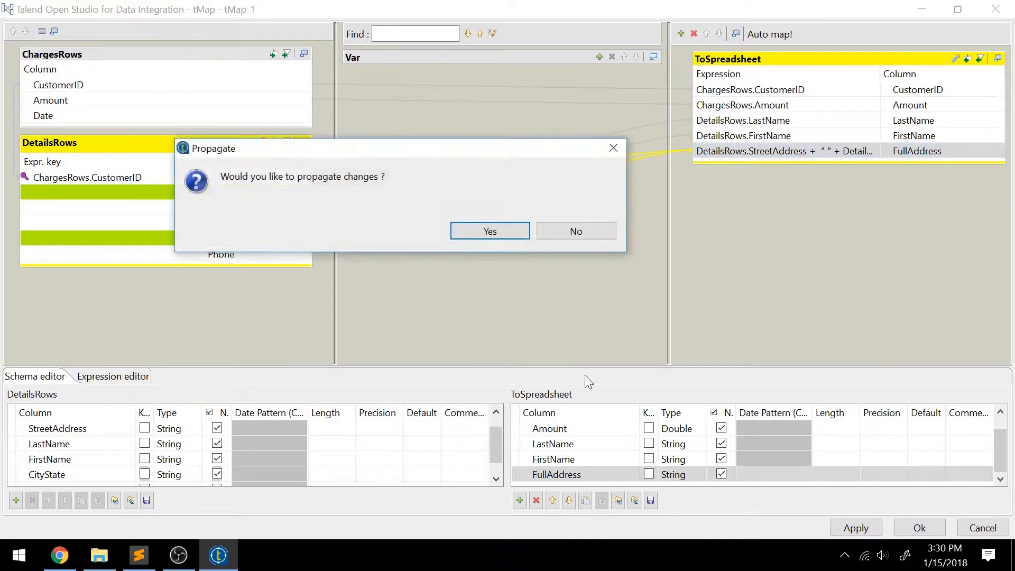
click(492, 231)
click(905, 529)
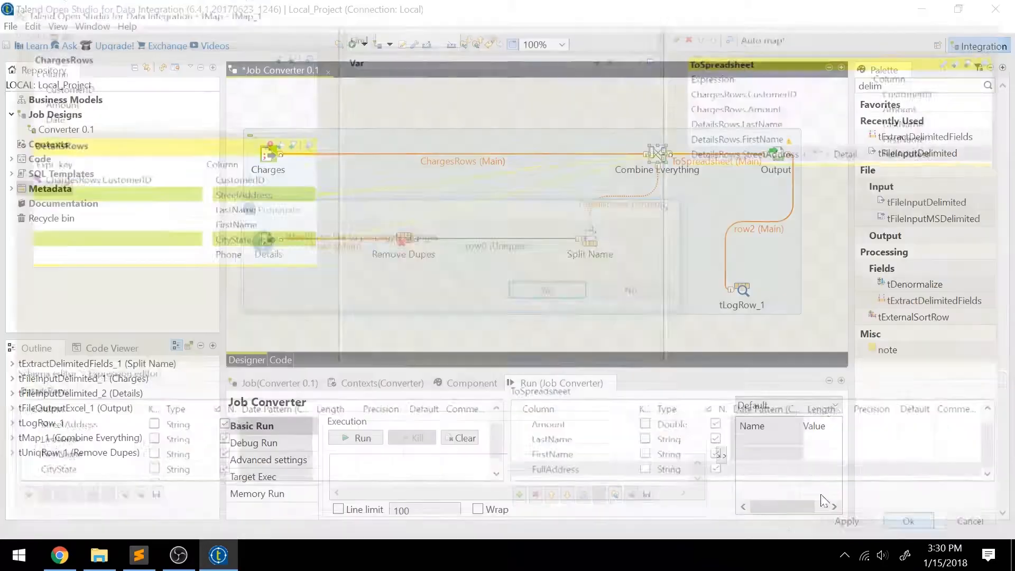
Step: Confirm propagation, rerun the Converter job, and switch to the Lessons folder
click(546, 293)
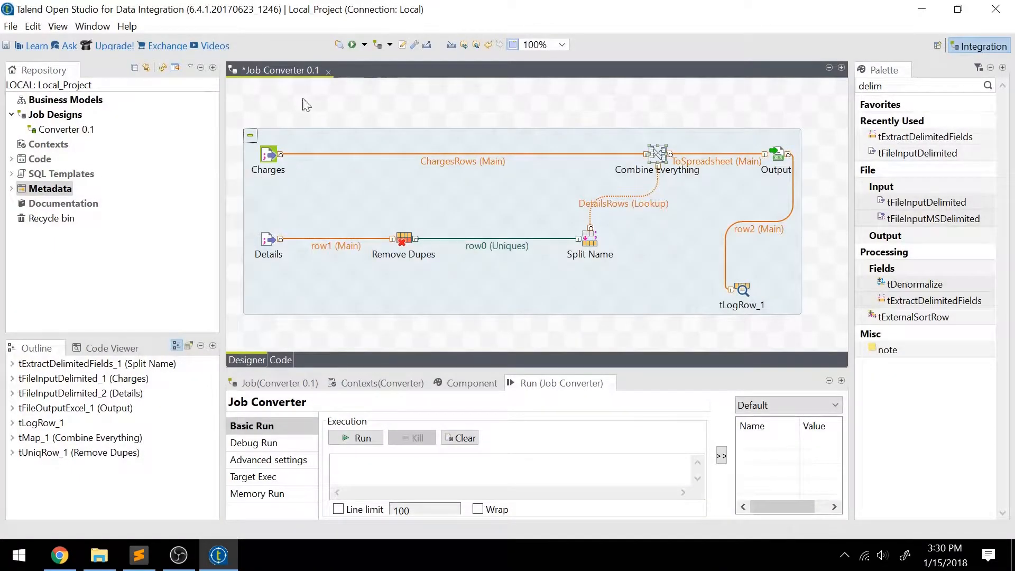
click(268, 164)
click(352, 45)
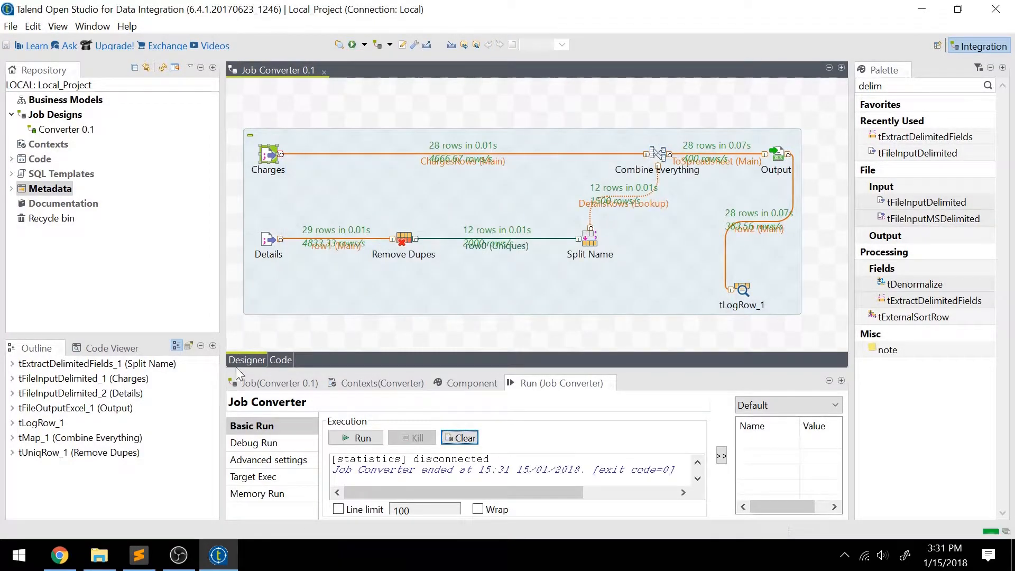
click(99, 555)
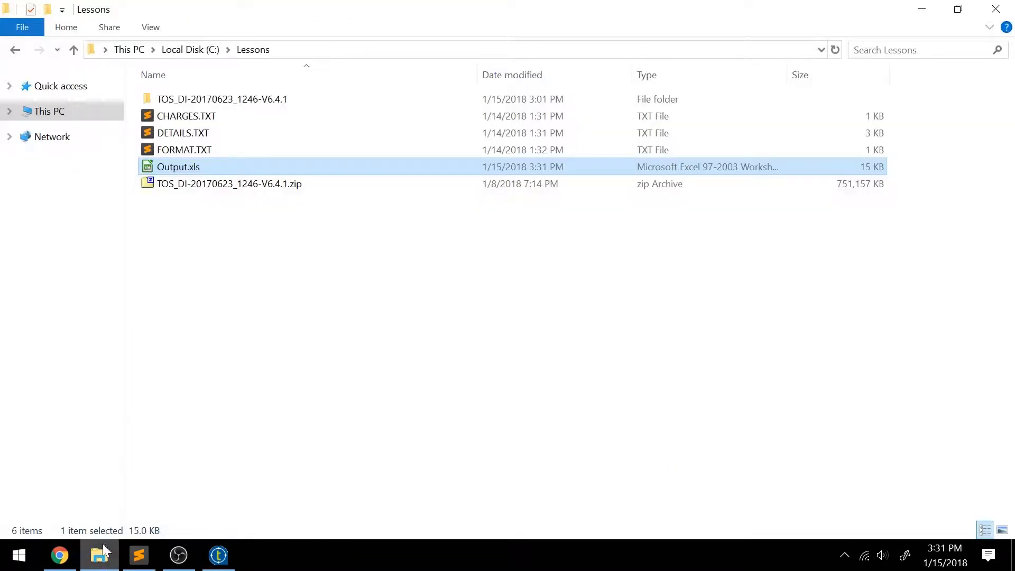
double_click(221, 169)
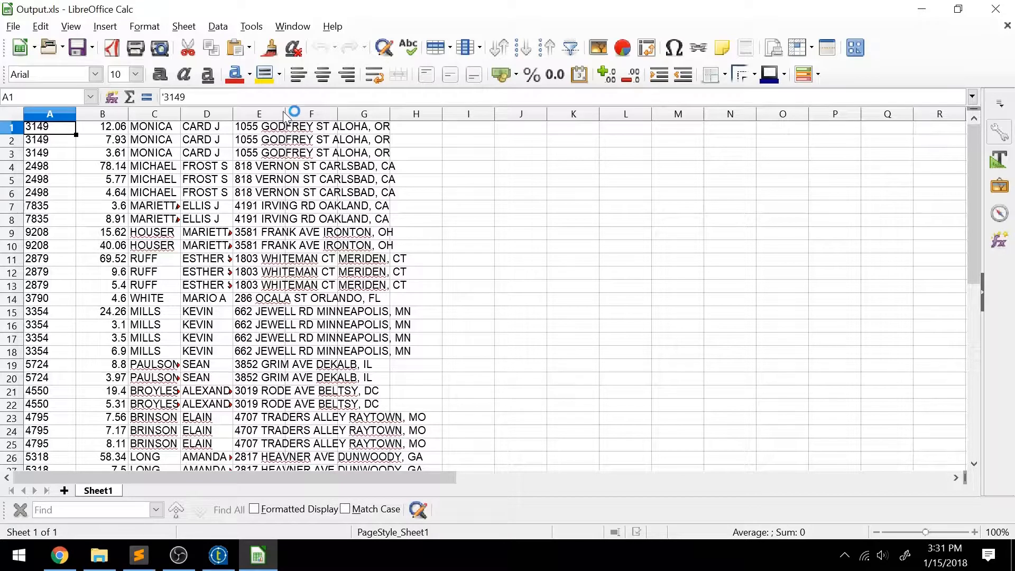
drag(286, 113, 429, 115)
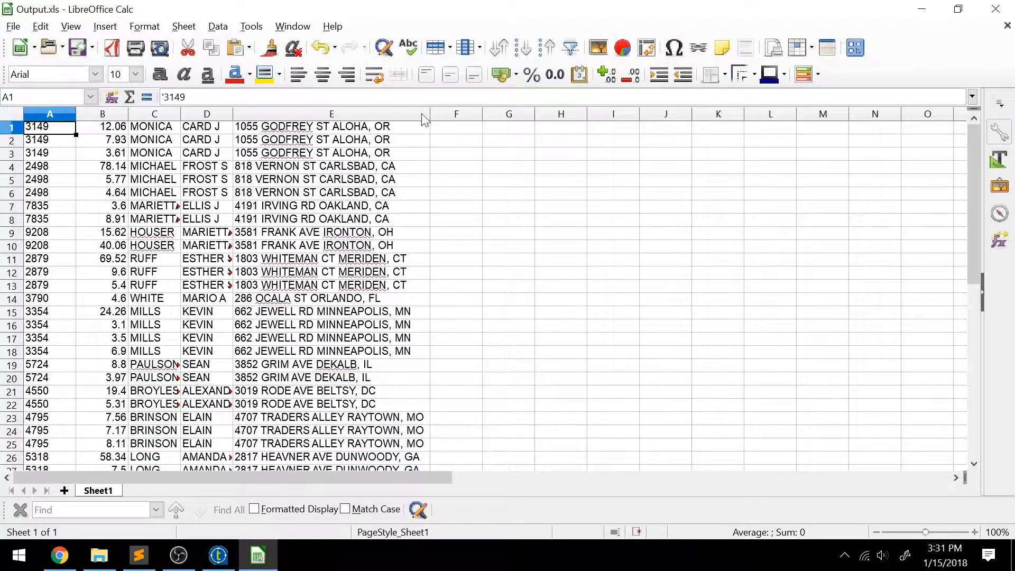
click(369, 129)
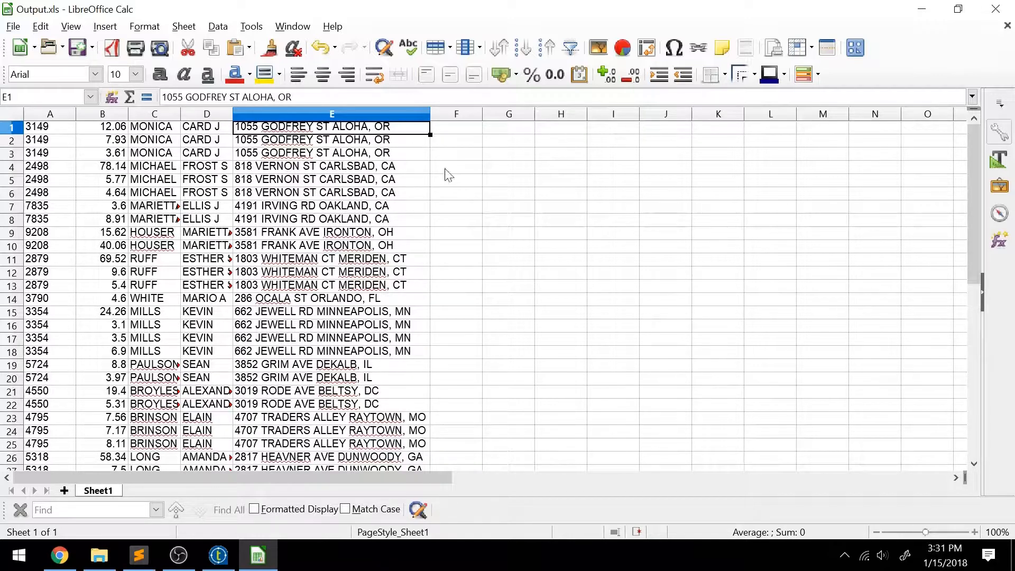
click(259, 555)
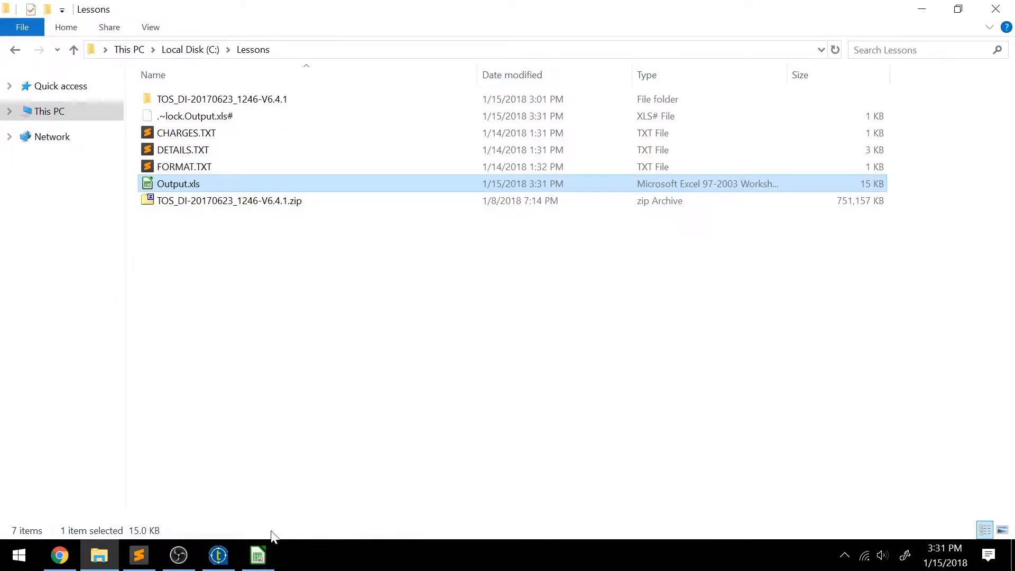
click(258, 556)
click(996, 9)
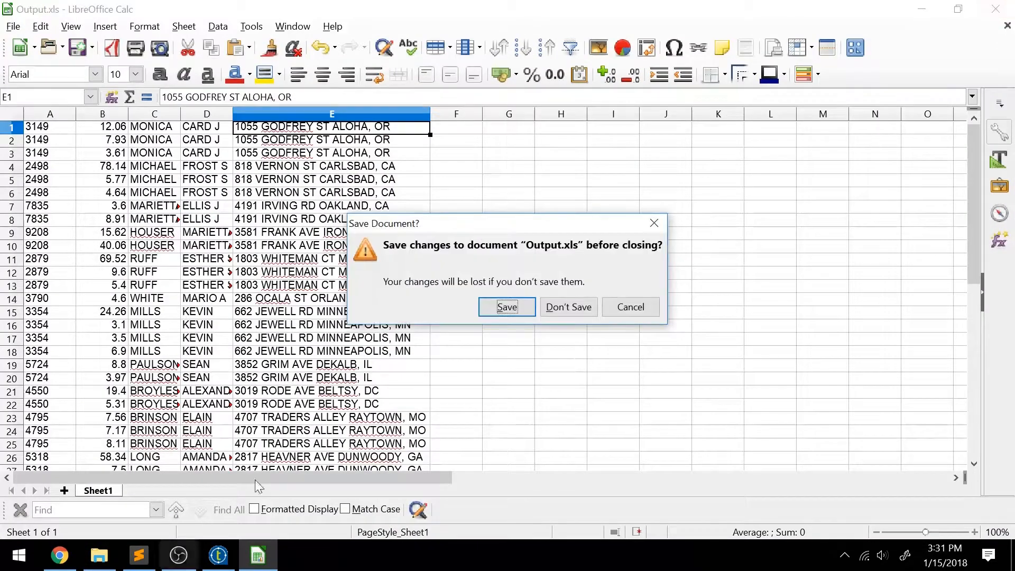
click(553, 308)
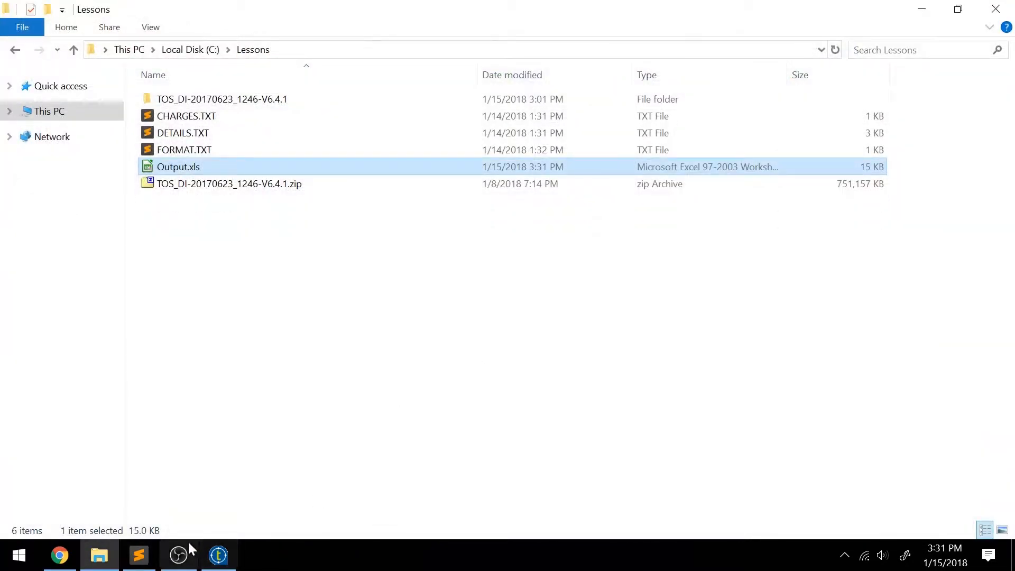
click(219, 555)
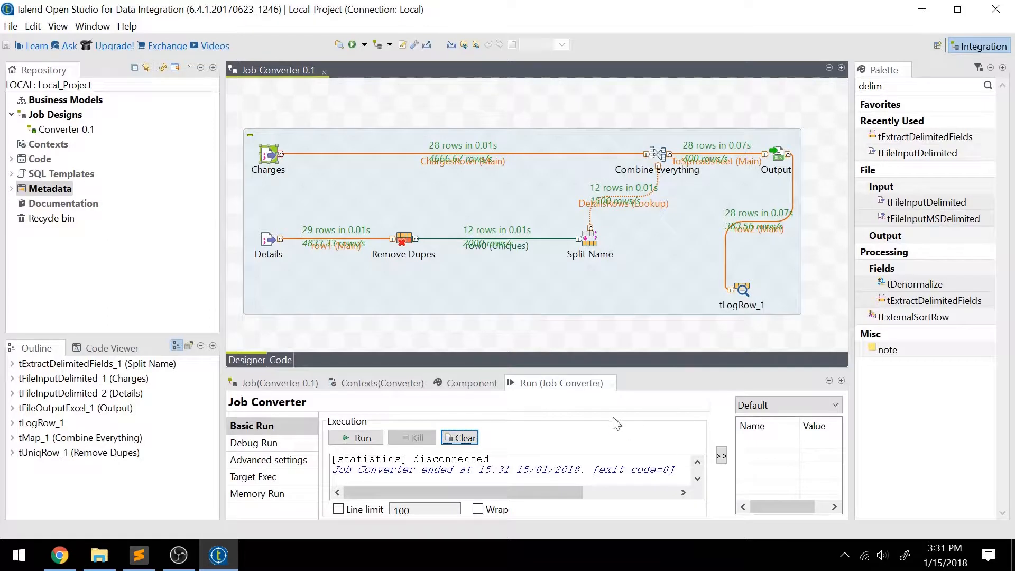
Step: Clear the run output, then review FORMAT.TXT's column order including TOTAL, glancing at CHARGES.TXT
click(475, 438)
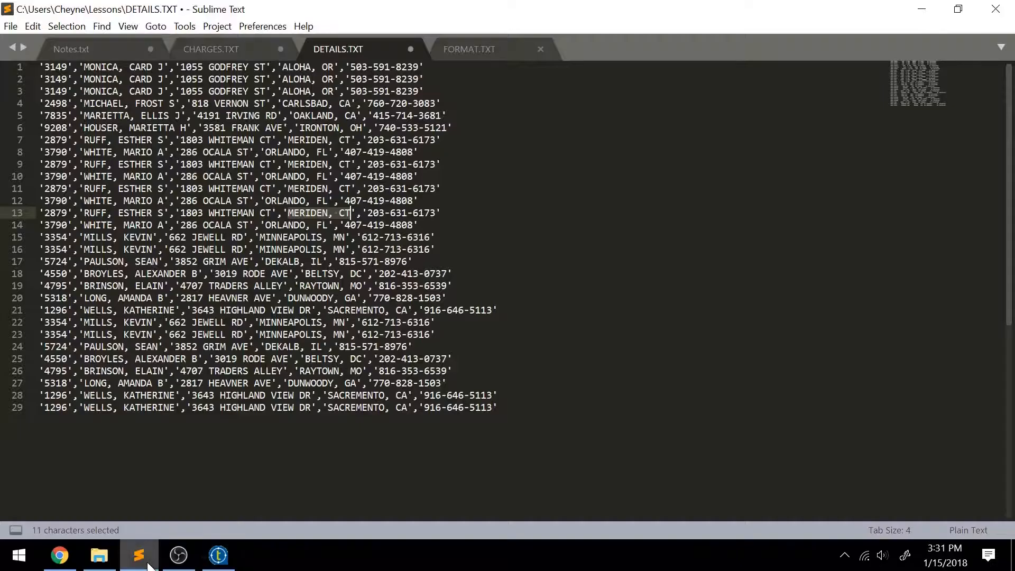
click(139, 556)
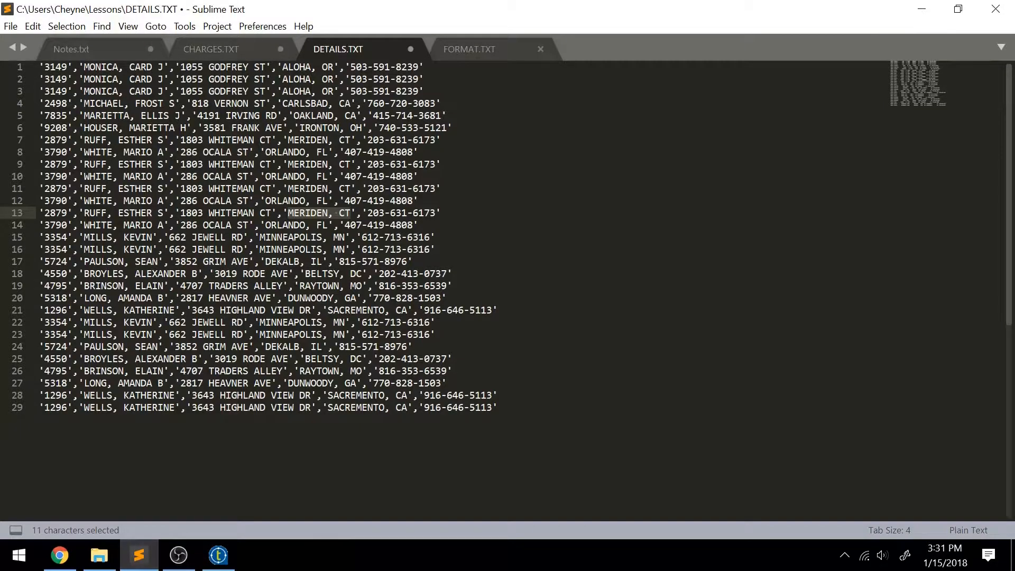
click(479, 49)
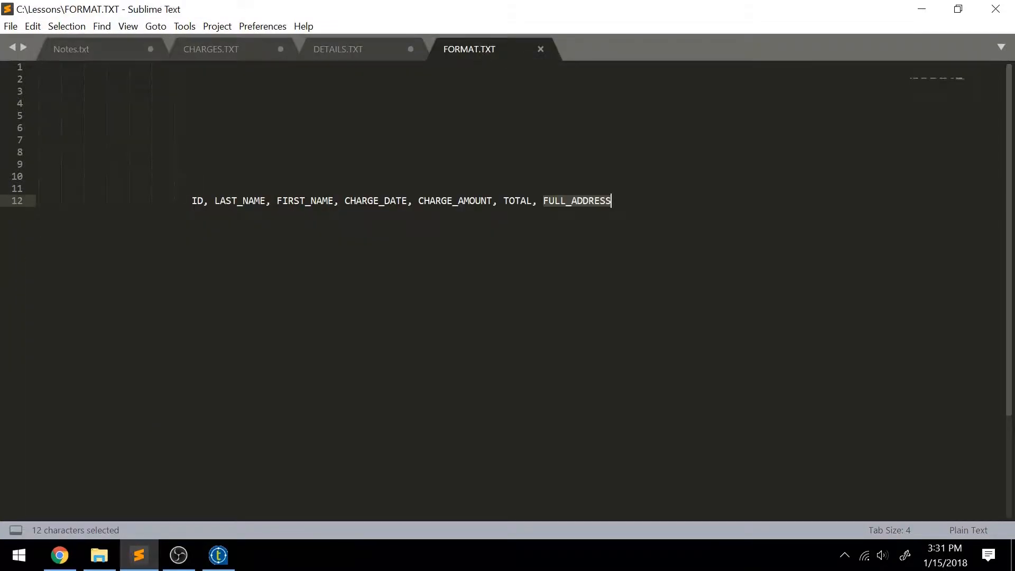
mouse_move(532, 201)
mouse_down()
mouse_move(494, 201)
mouse_move(533, 201)
mouse_up()
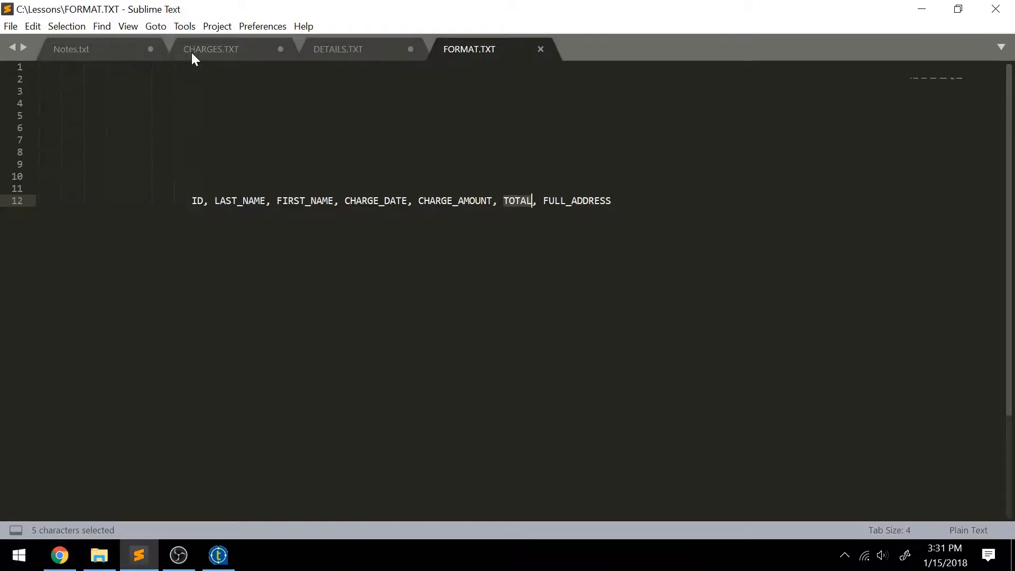
click(280, 55)
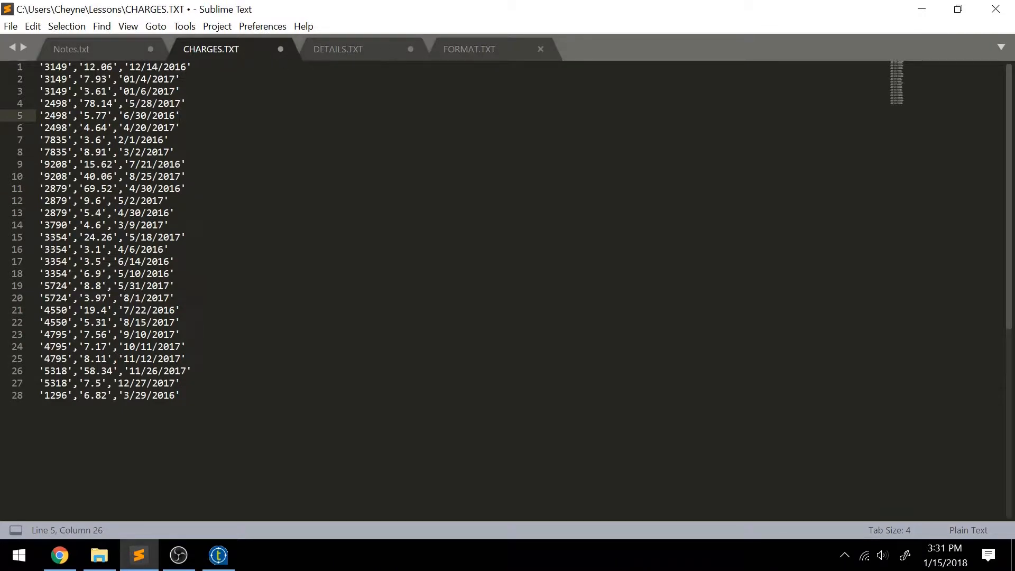
click(496, 52)
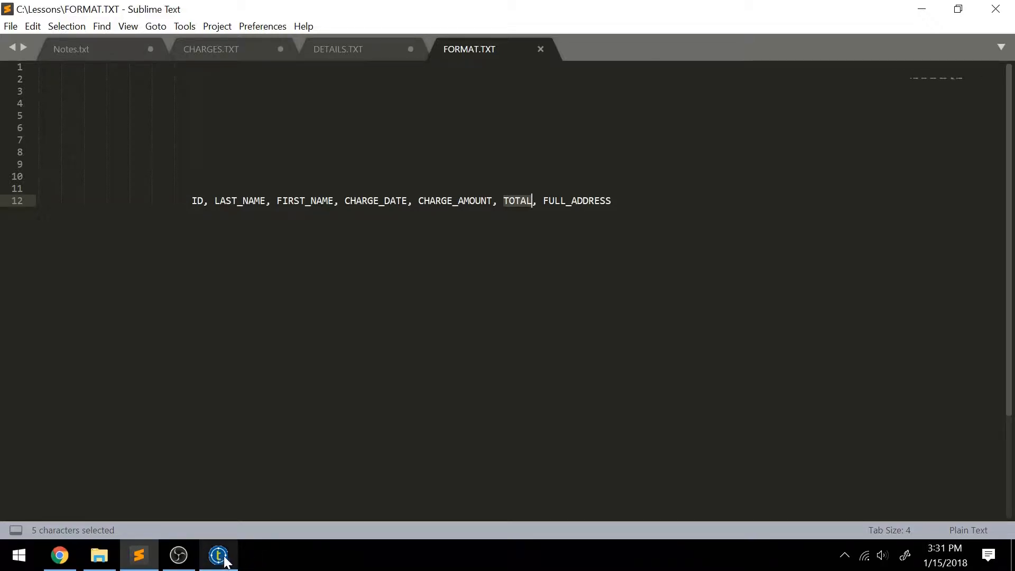
Step: Copy the Charges input component and paste a duplicate onto the empty canvas above the flow
mouse_move(222, 560)
click(219, 493)
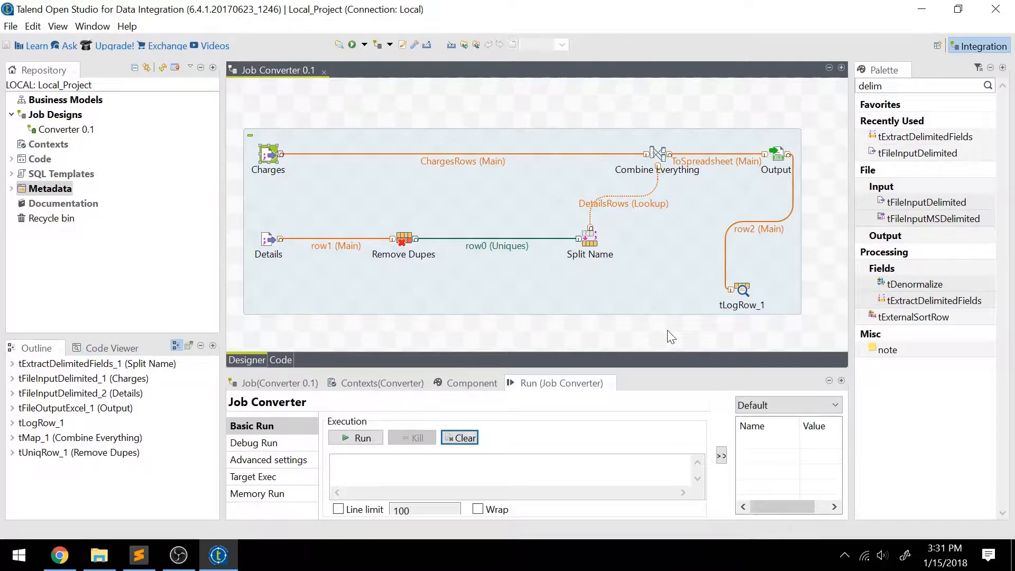
click(412, 263)
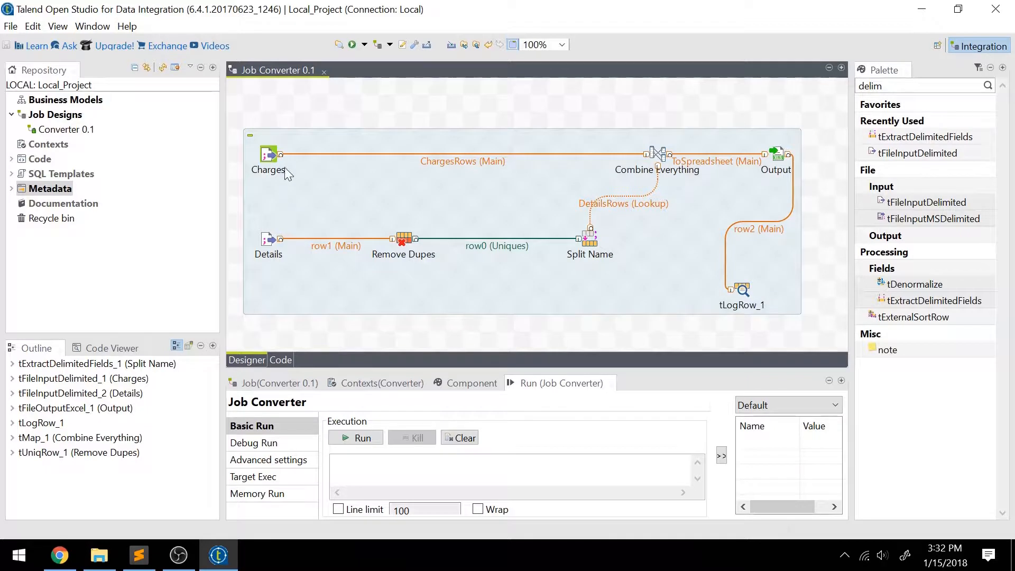
click(269, 159)
right_click(271, 155)
click(342, 235)
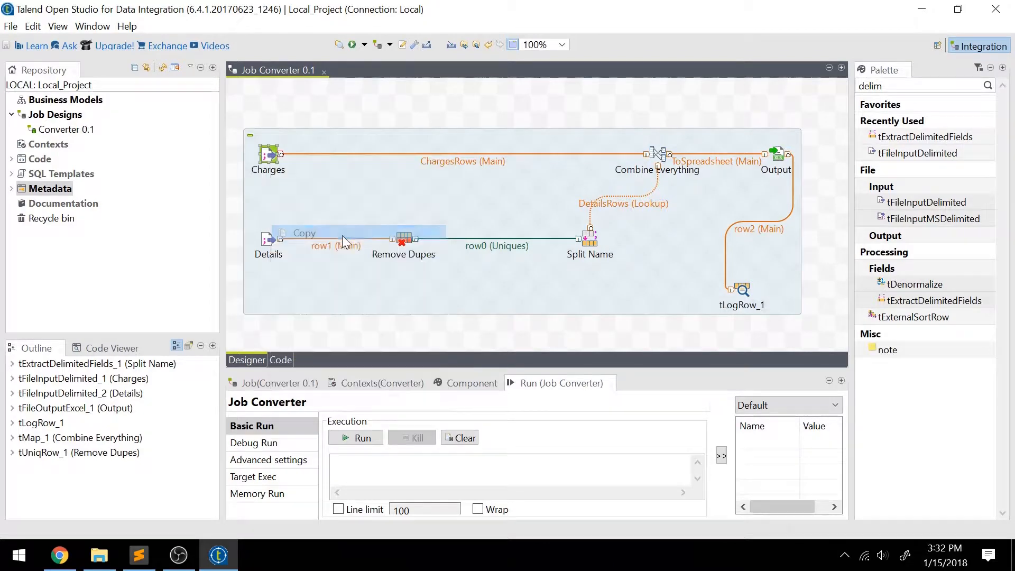
click(280, 106)
right_click(272, 96)
click(316, 140)
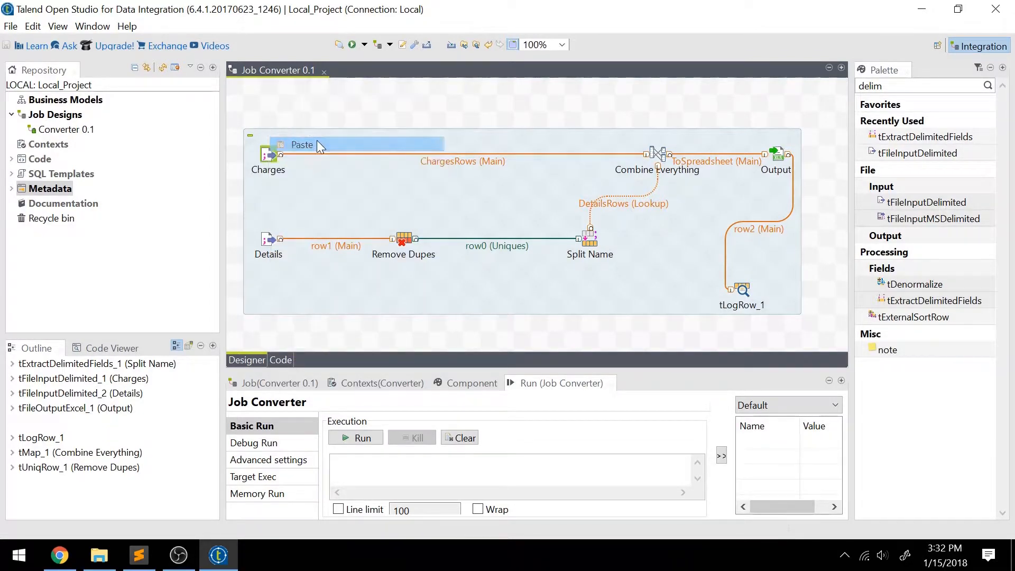
scroll(378, 132, down, 2)
scroll(436, 196, up, 2)
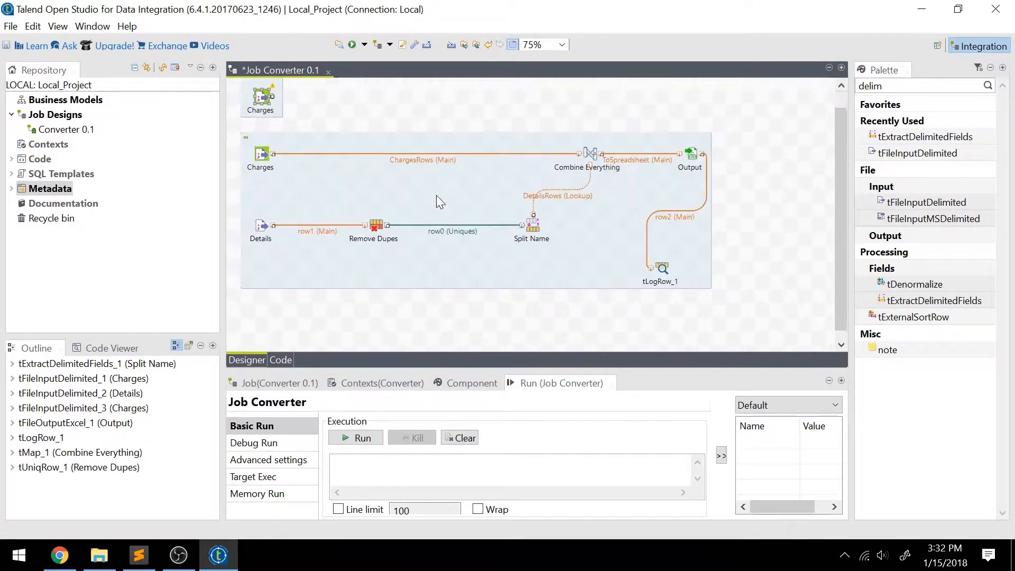
scroll(523, 194, down, 1)
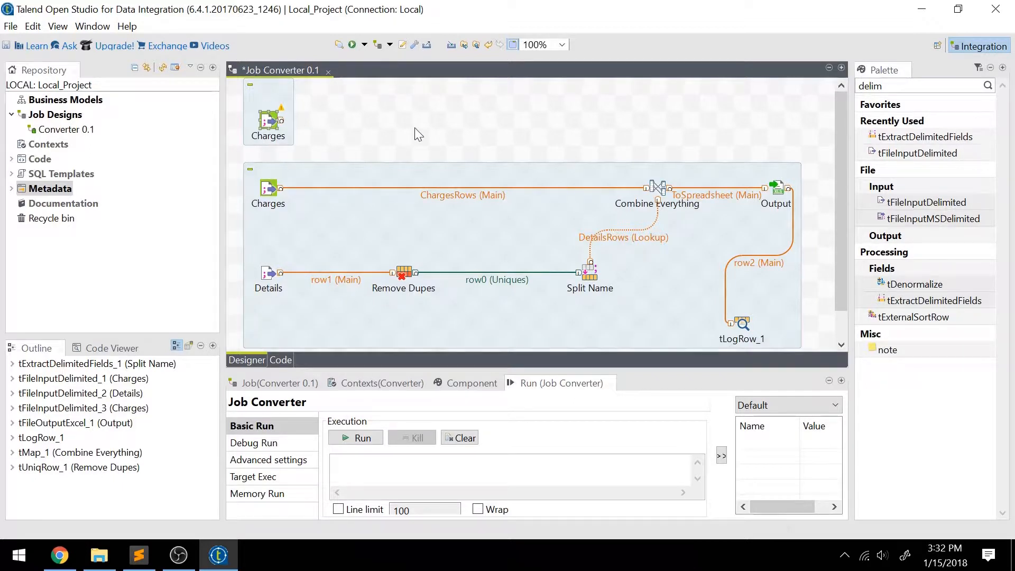
Step: Search the Palette for 'aggre' and drop a tAggregateRow onto the job canvas
double_click(872, 85)
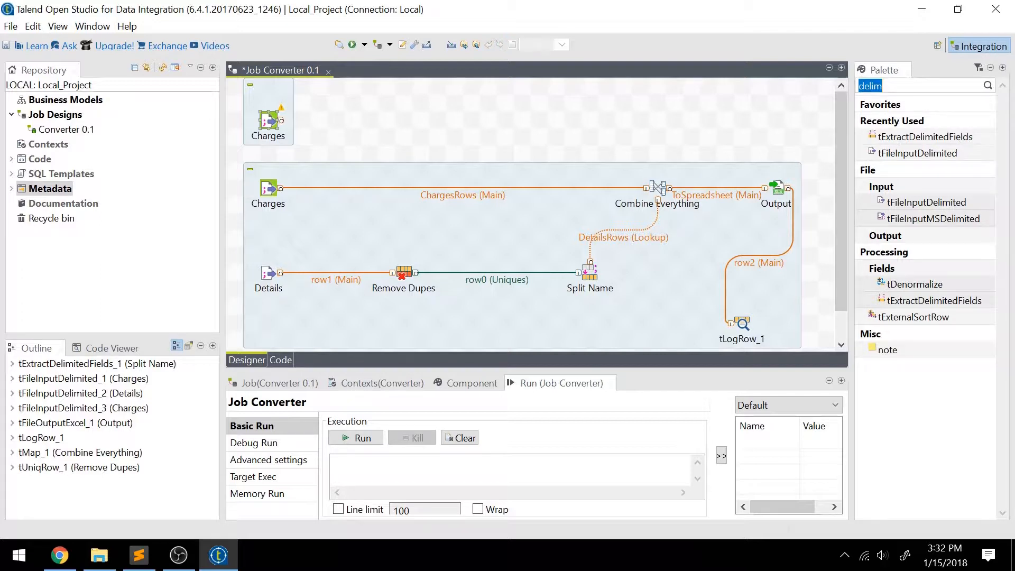
text(aggre)
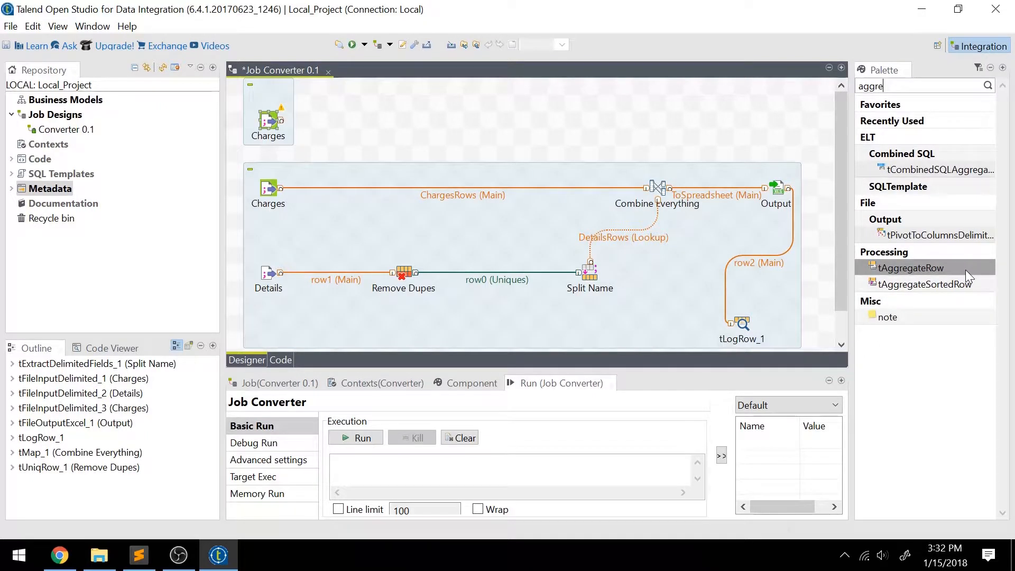
drag(965, 271, 387, 131)
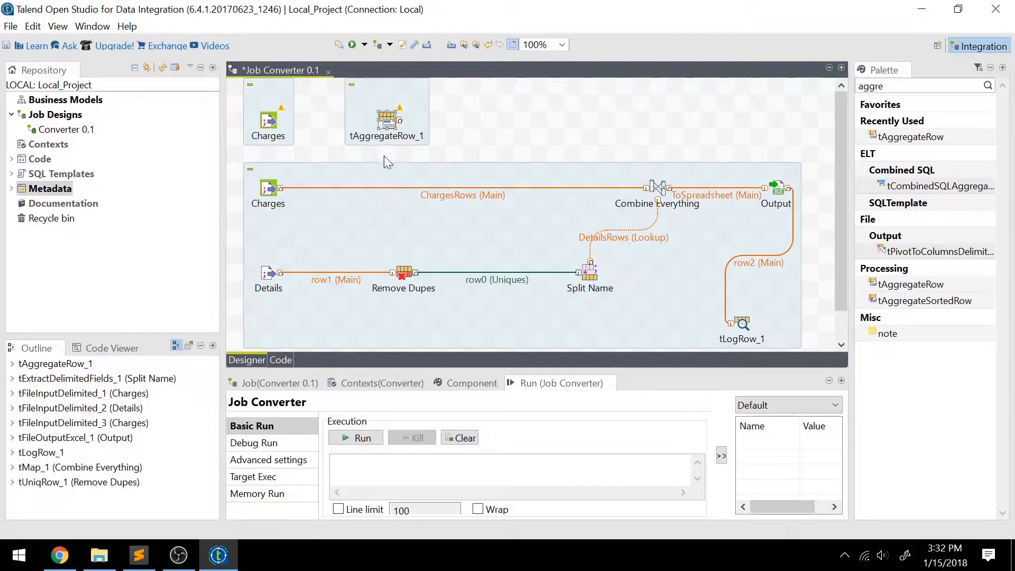
Step: Label the new aggregate component 'Sum Amounts'
click(387, 122)
click(278, 476)
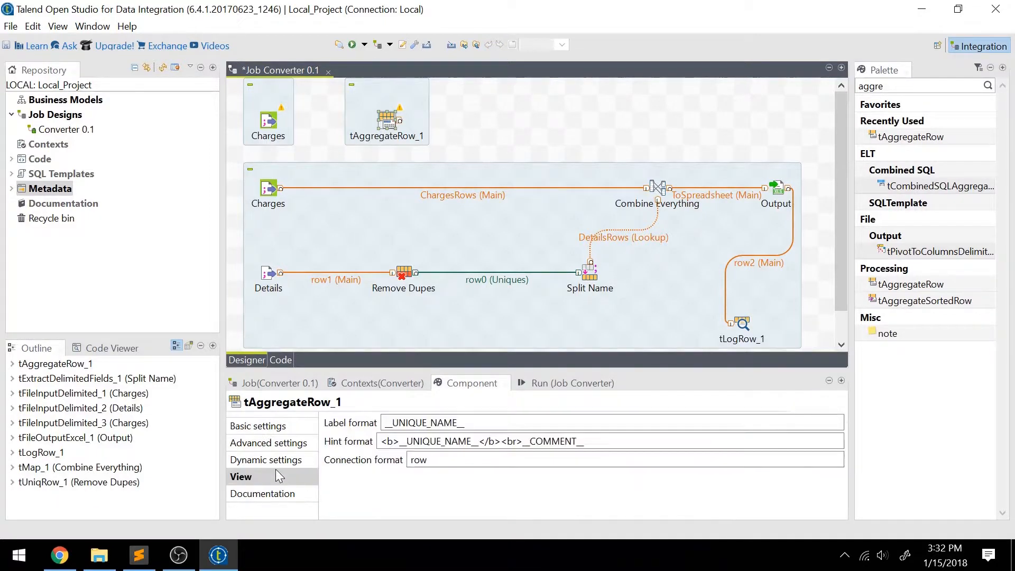
drag(475, 423, 344, 401)
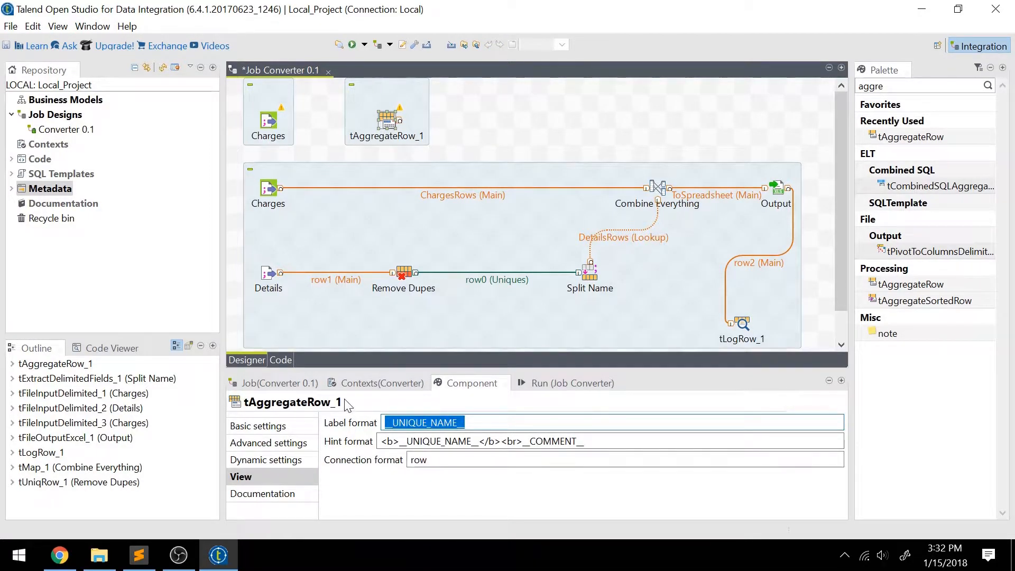
text(Sum Amounts)
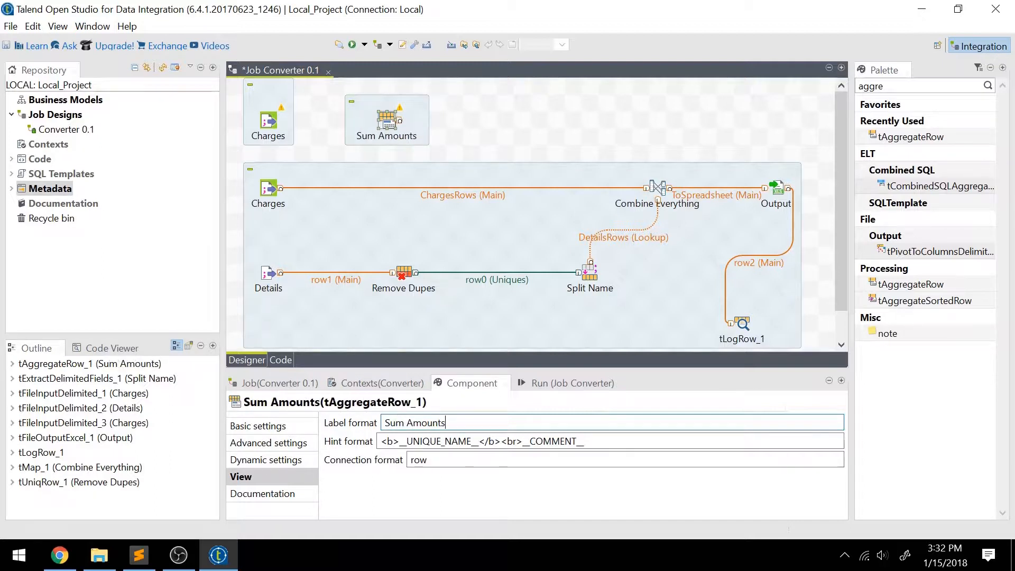
click(270, 124)
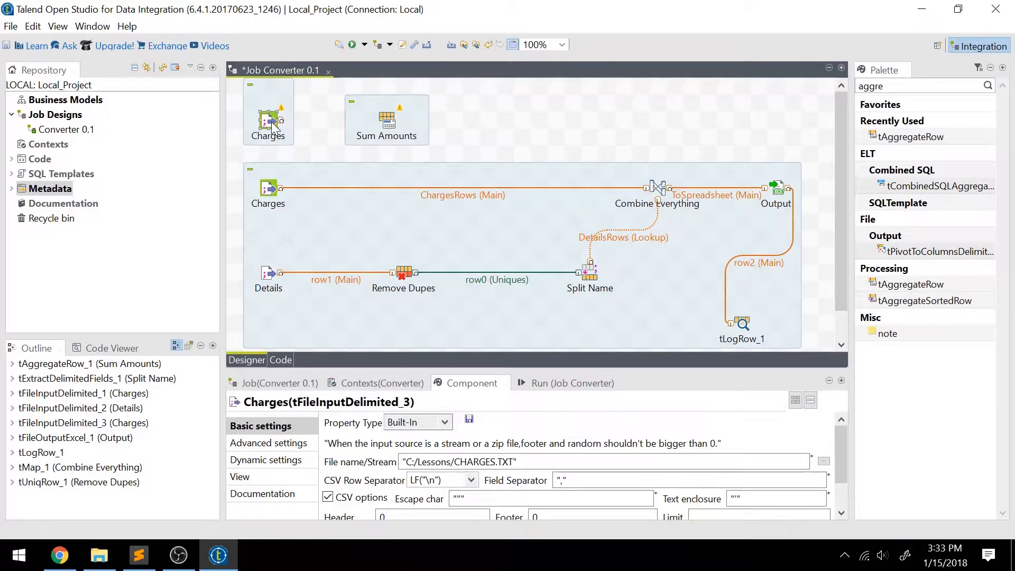
Step: Connect the upper Charges input to Sum Amounts and sync its schema columns
drag(280, 121, 386, 121)
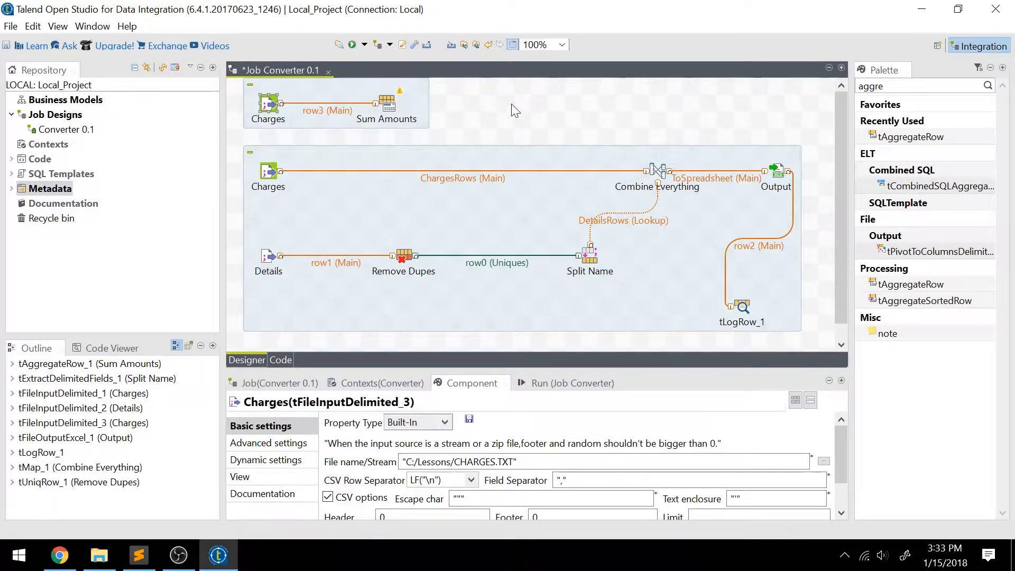
click(388, 109)
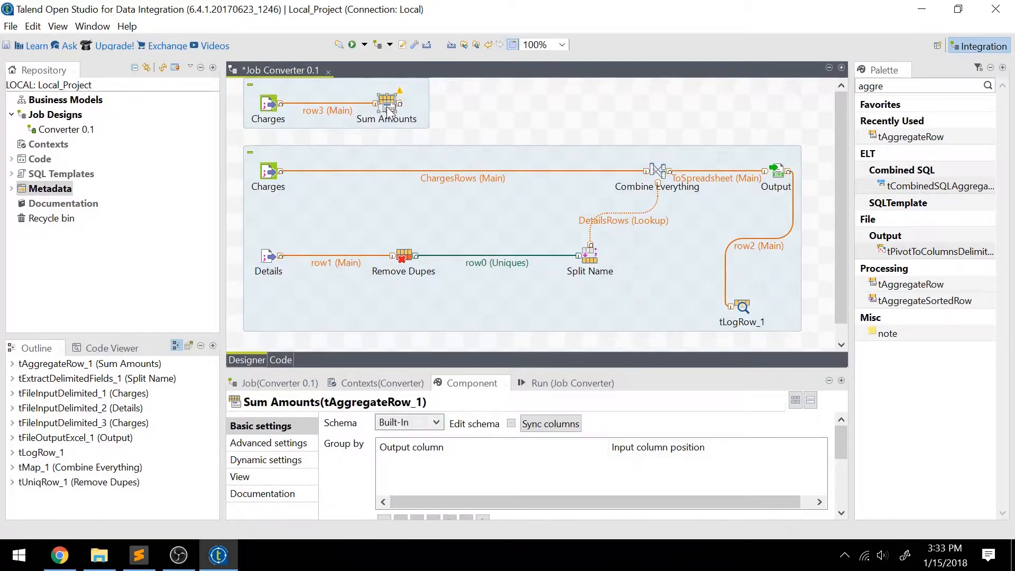
click(512, 423)
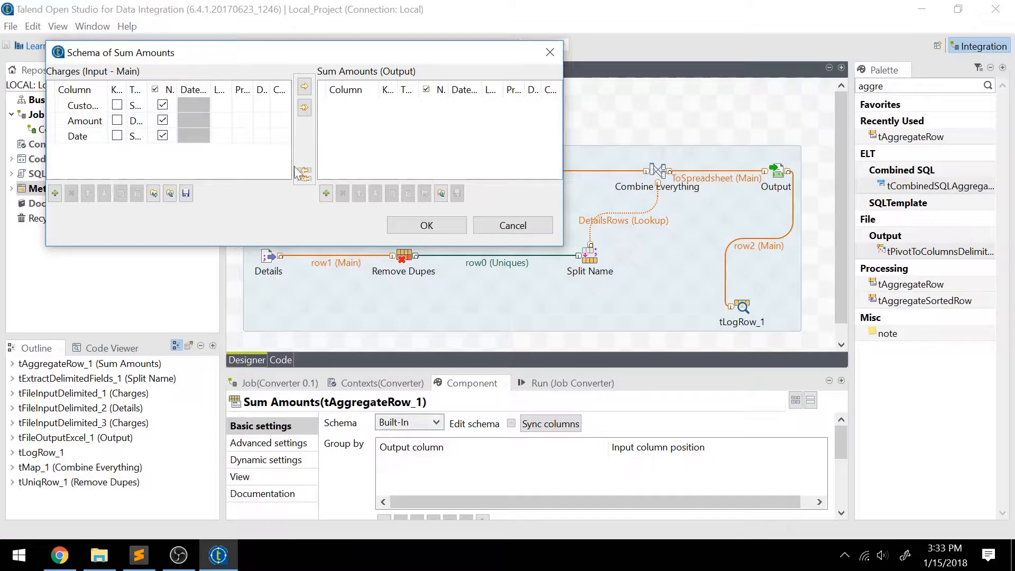
click(533, 226)
click(544, 426)
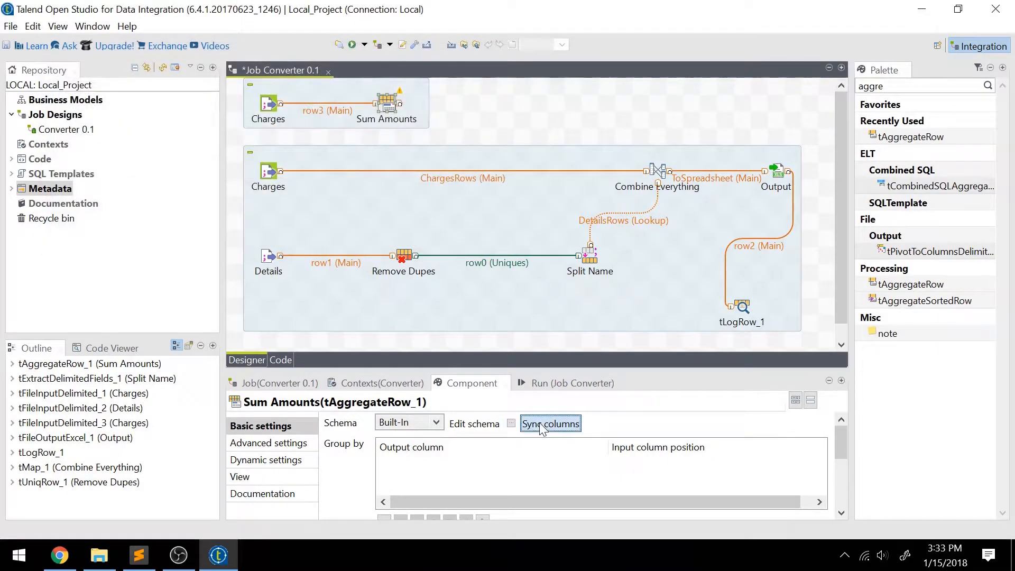
click(511, 423)
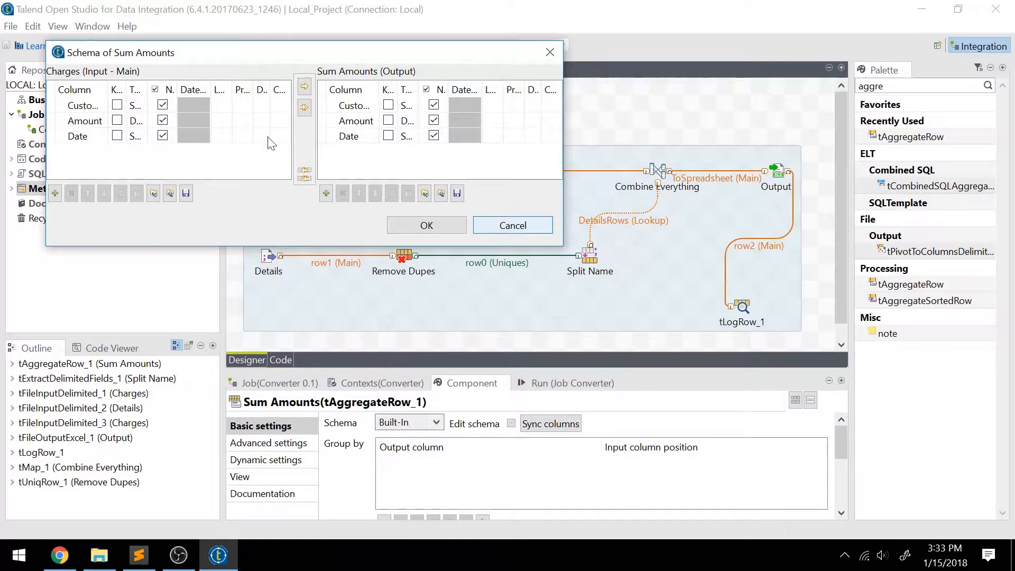
click(505, 225)
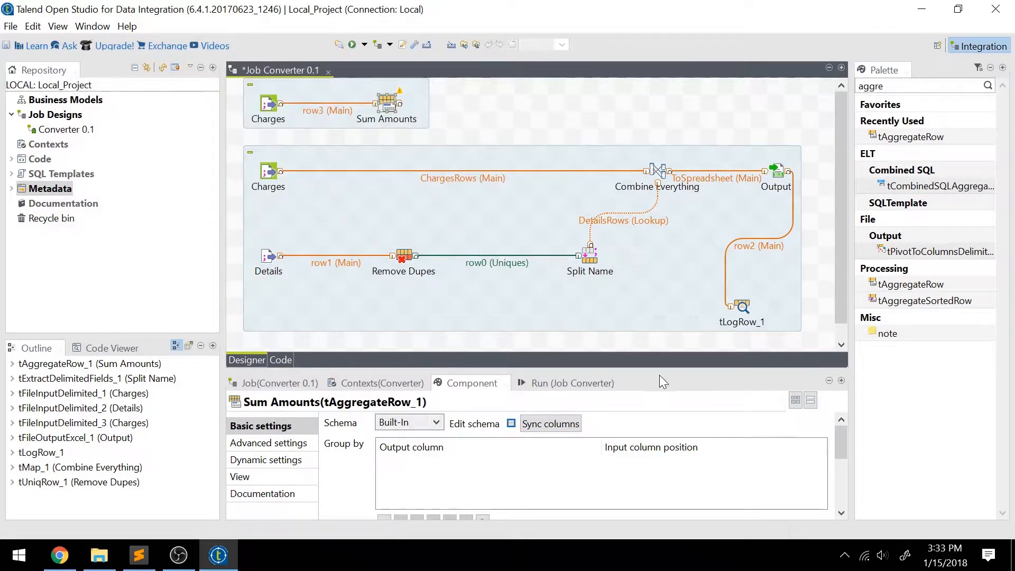
drag(661, 372, 654, 206)
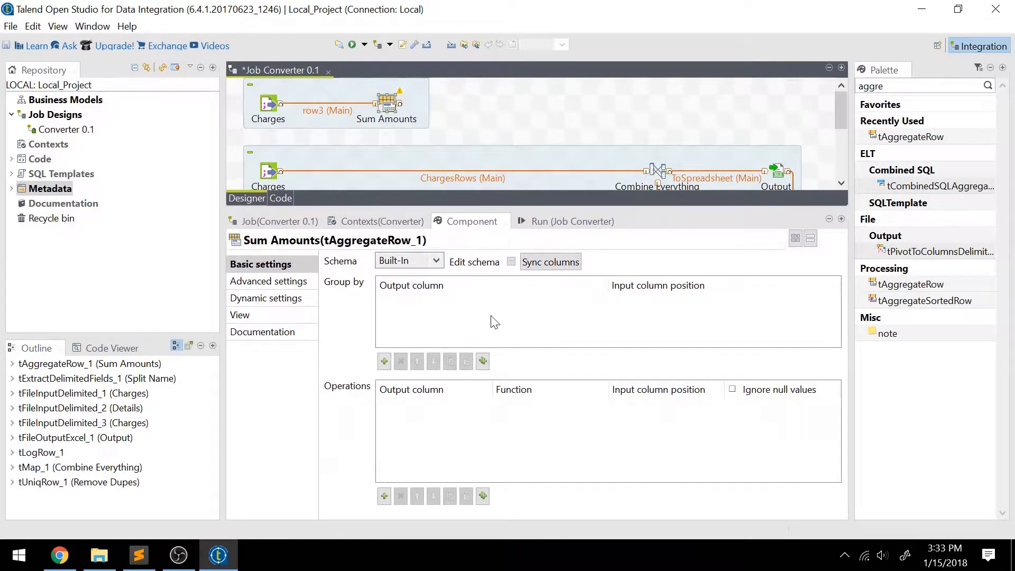
Step: Group Sum Amounts by CustomerID with a sum of Amount, then link it into Combine Everything
click(384, 361)
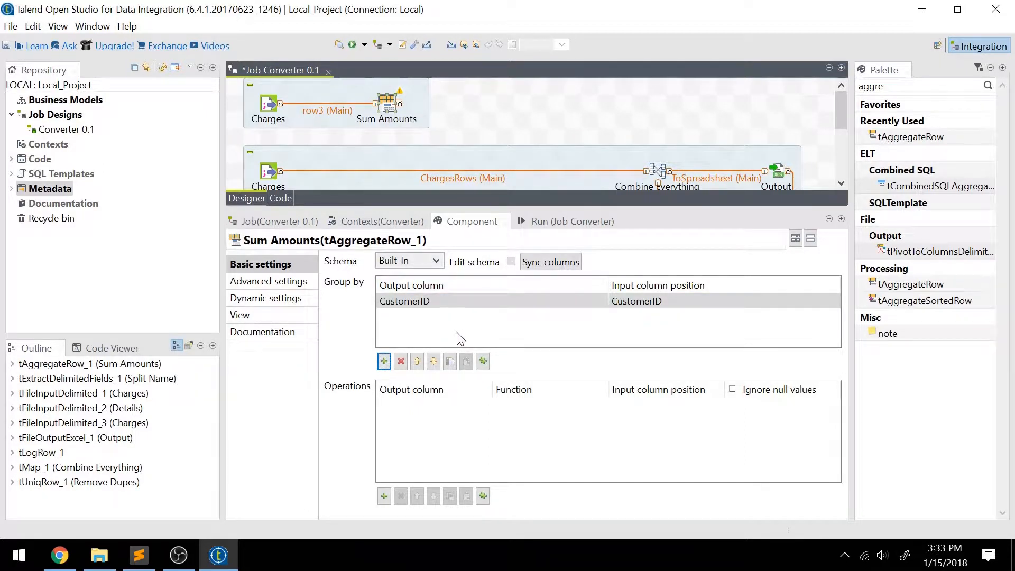
click(384, 496)
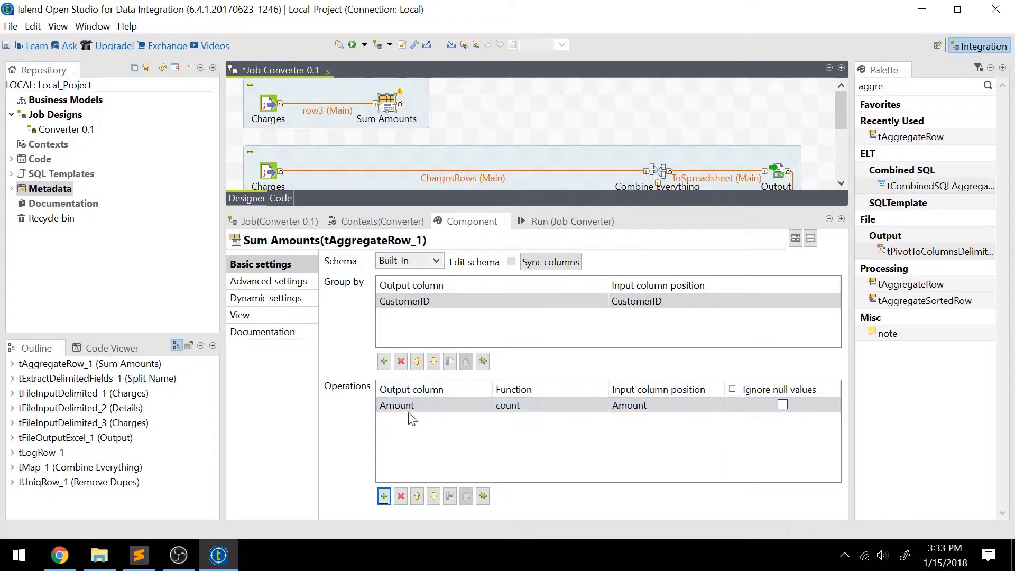
click(508, 406)
click(603, 406)
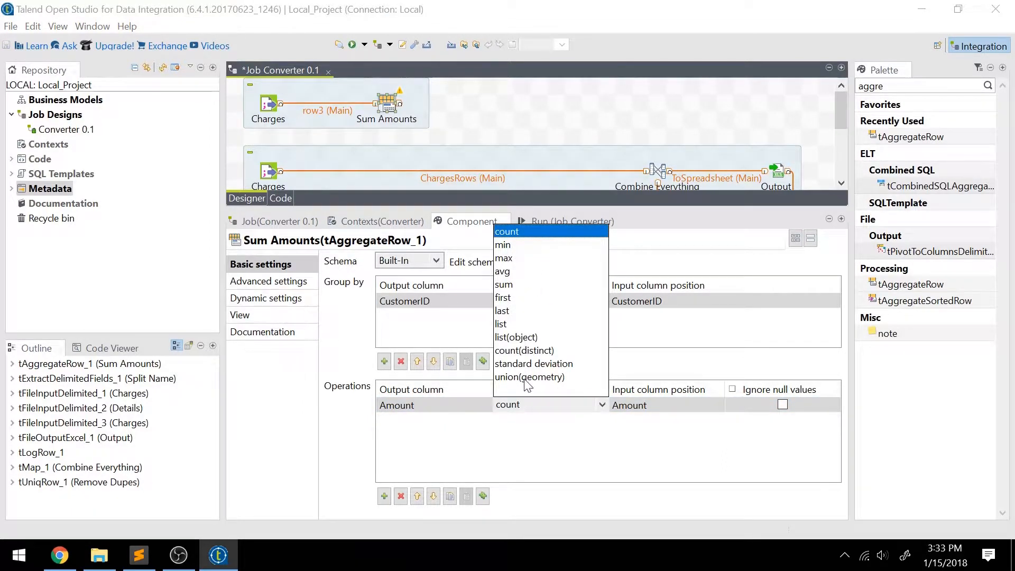
click(524, 286)
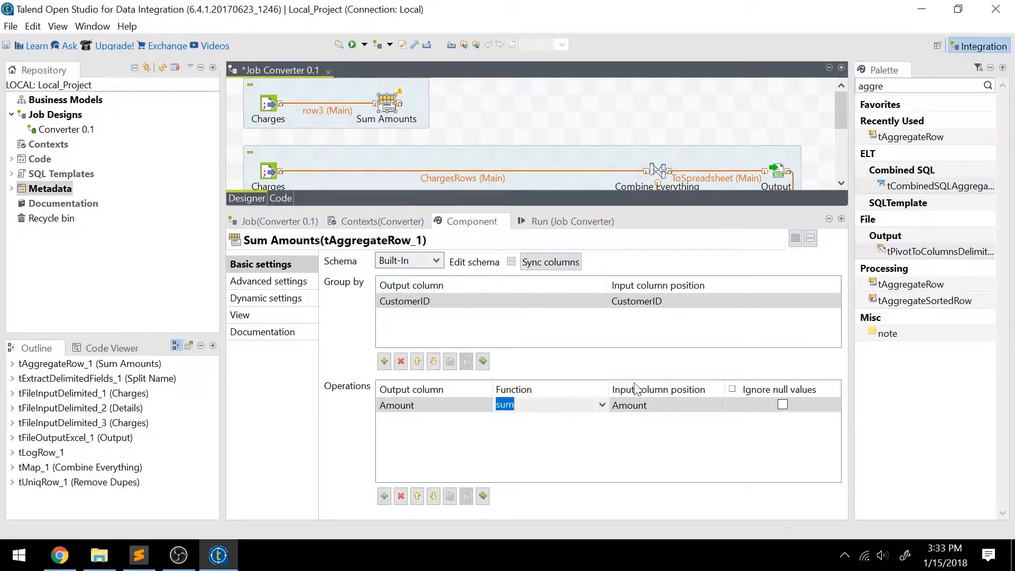
click(598, 441)
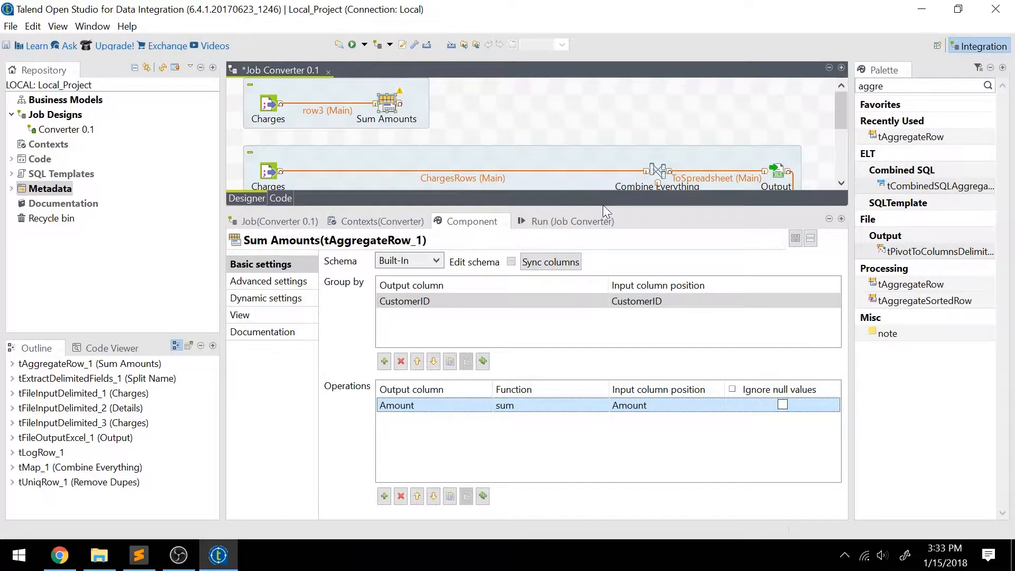
drag(604, 206, 649, 358)
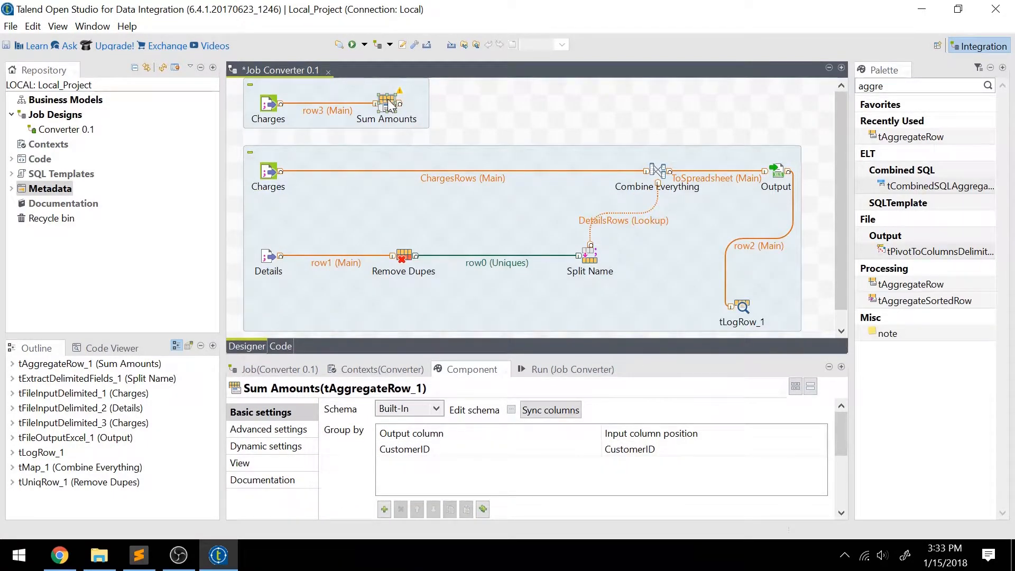
drag(390, 104, 664, 172)
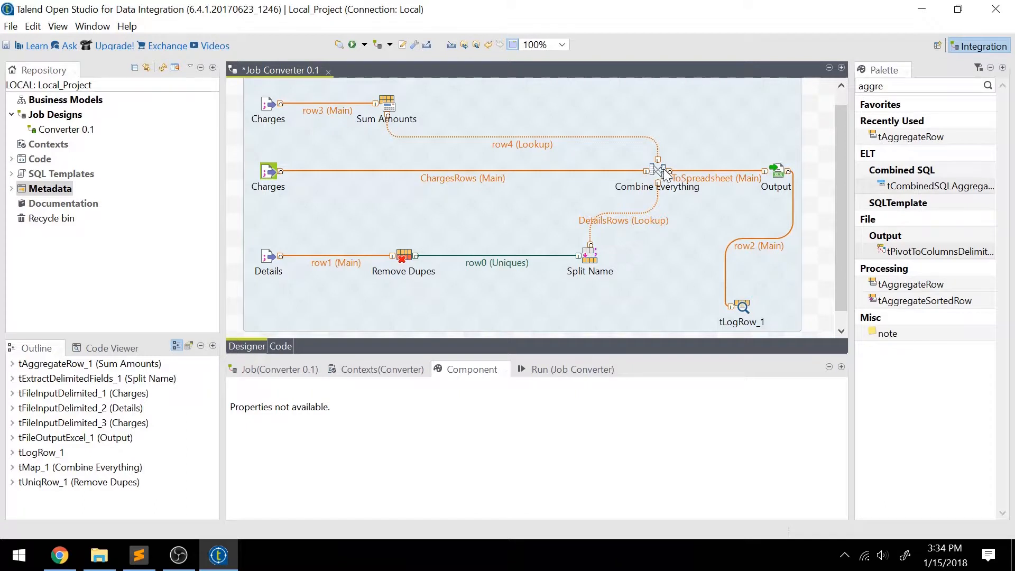
Step: Rename the new row4 lookup link into Combine Everything to TotalRows
click(516, 142)
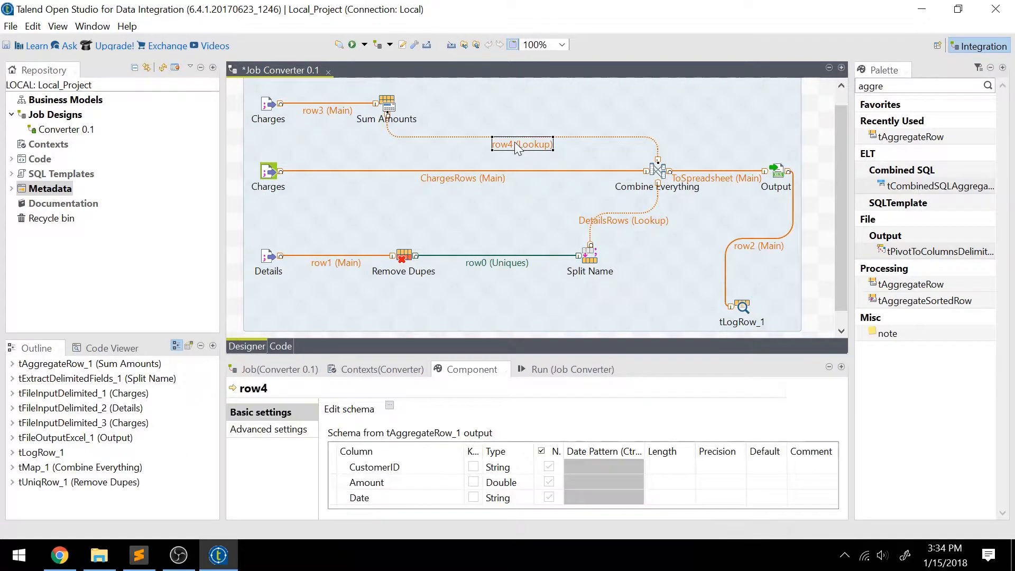
click(516, 142)
key(Return)
Step: In Combine Everything, join TotalRows.CustomerID to ChargesRows.CustomerID
double_click(656, 171)
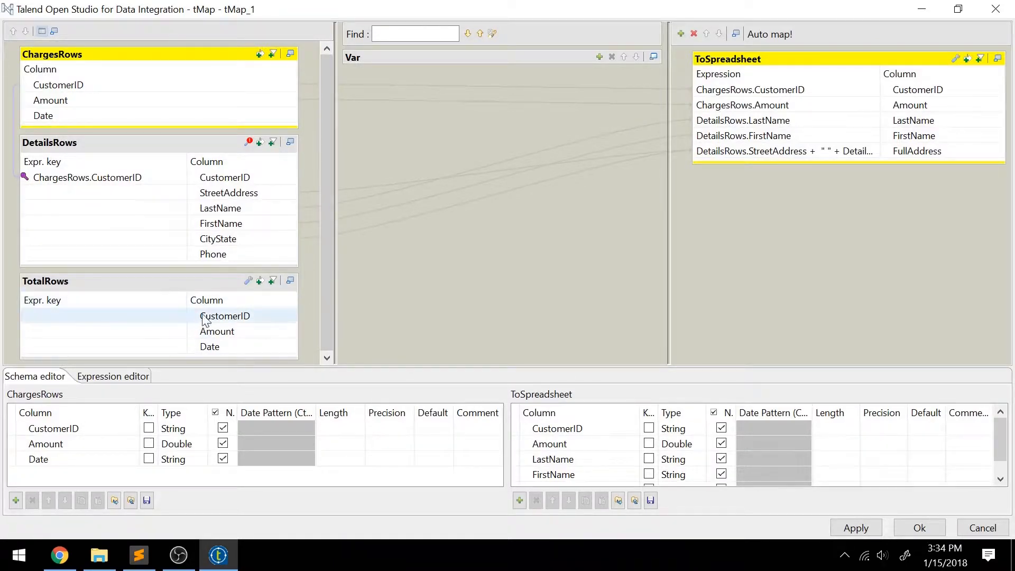
click(208, 279)
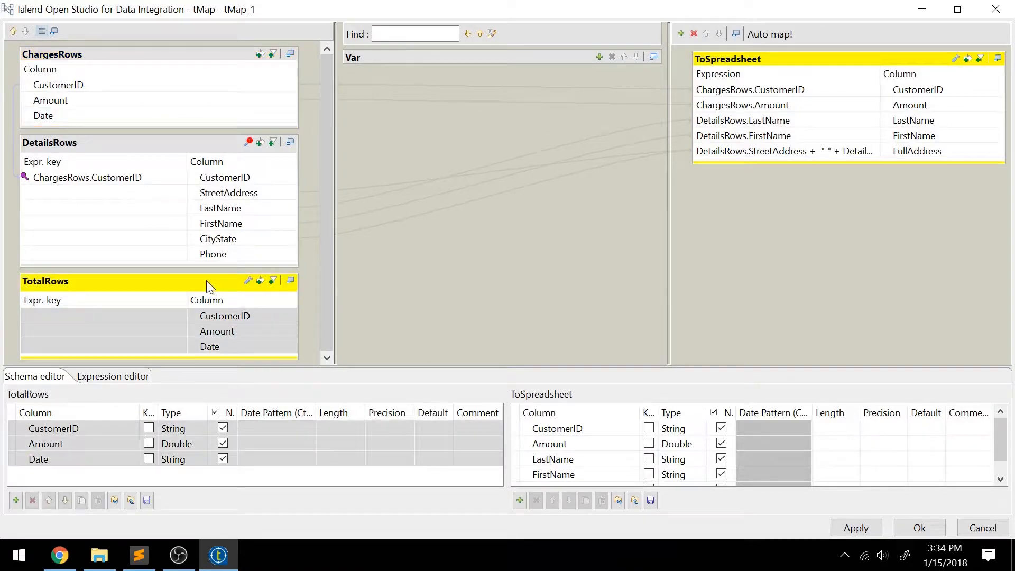
click(225, 318)
click(217, 90)
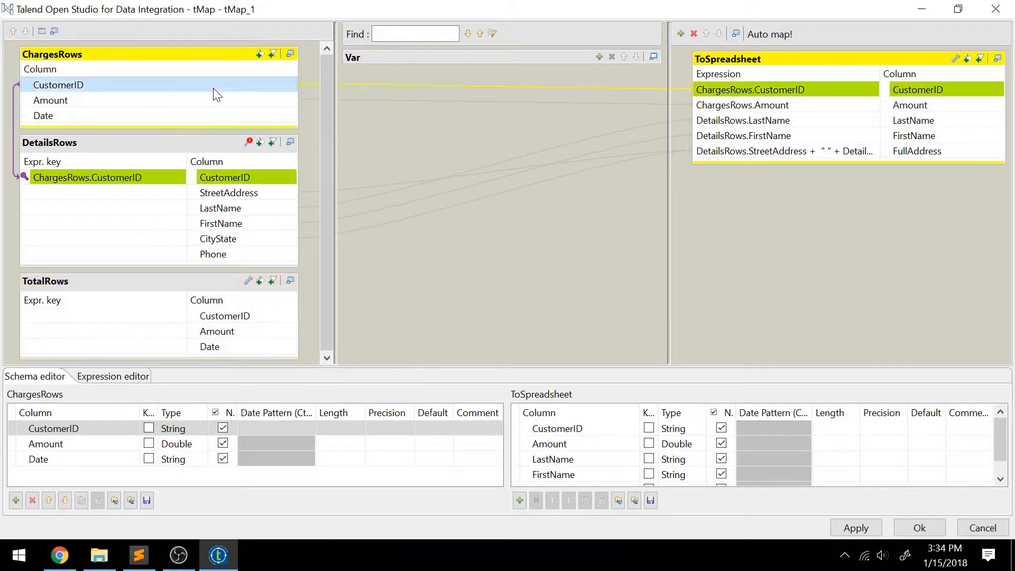
drag(237, 85, 242, 307)
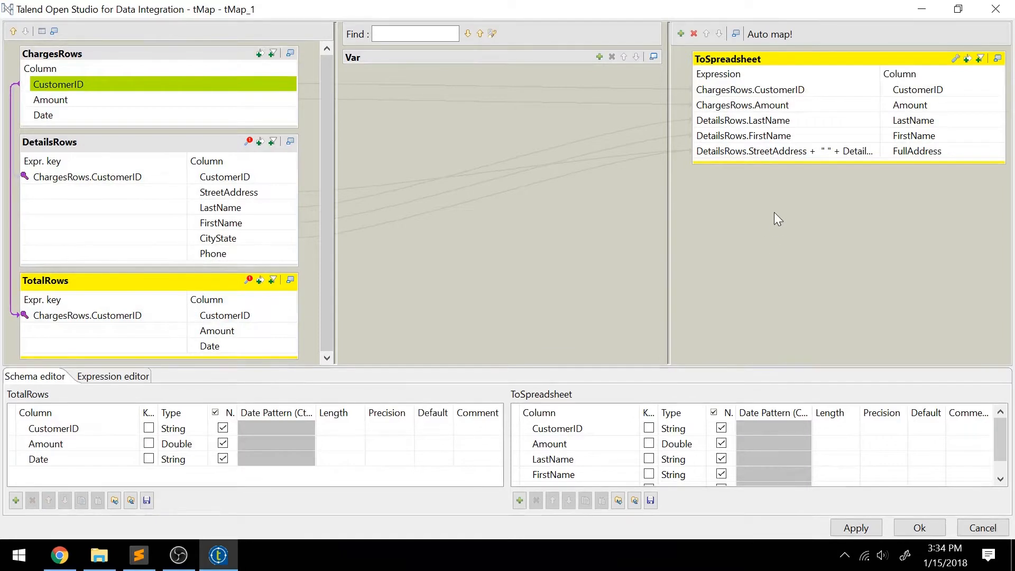
Step: Add a Total column to ToSpreadsheet, fed from TotalRows.Amount
click(820, 58)
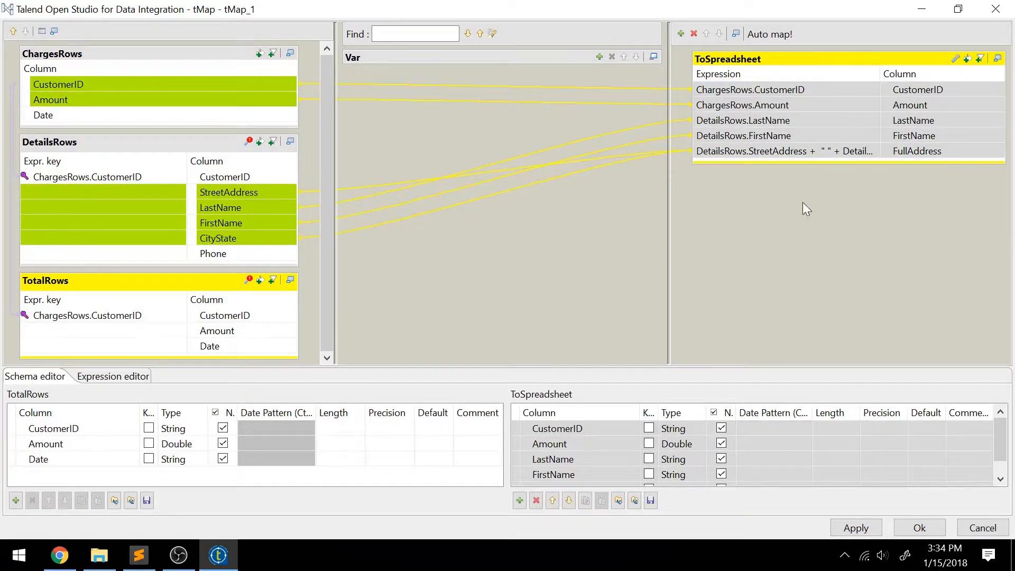
click(520, 500)
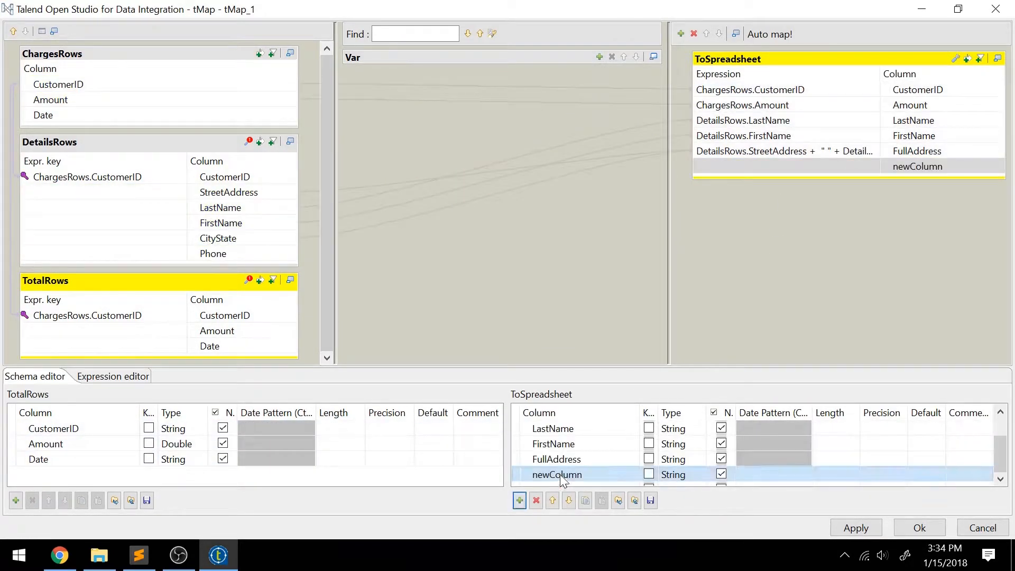
text(Total)
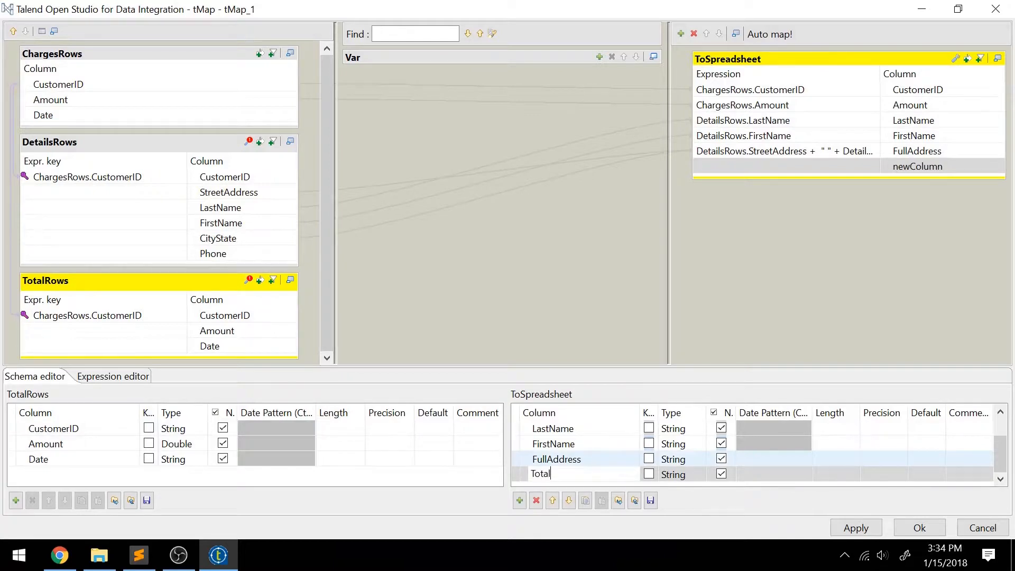
key(Return)
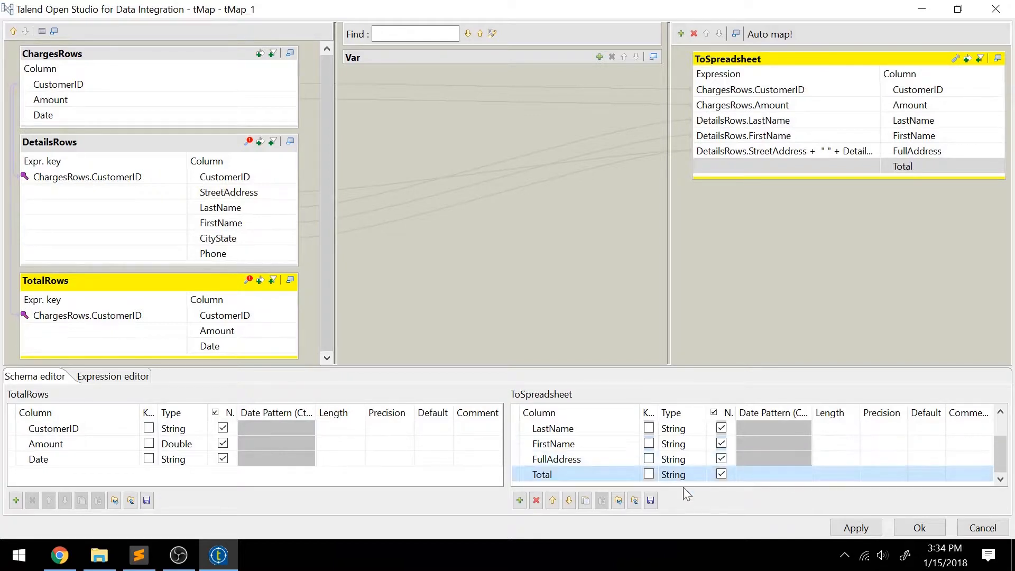
click(808, 169)
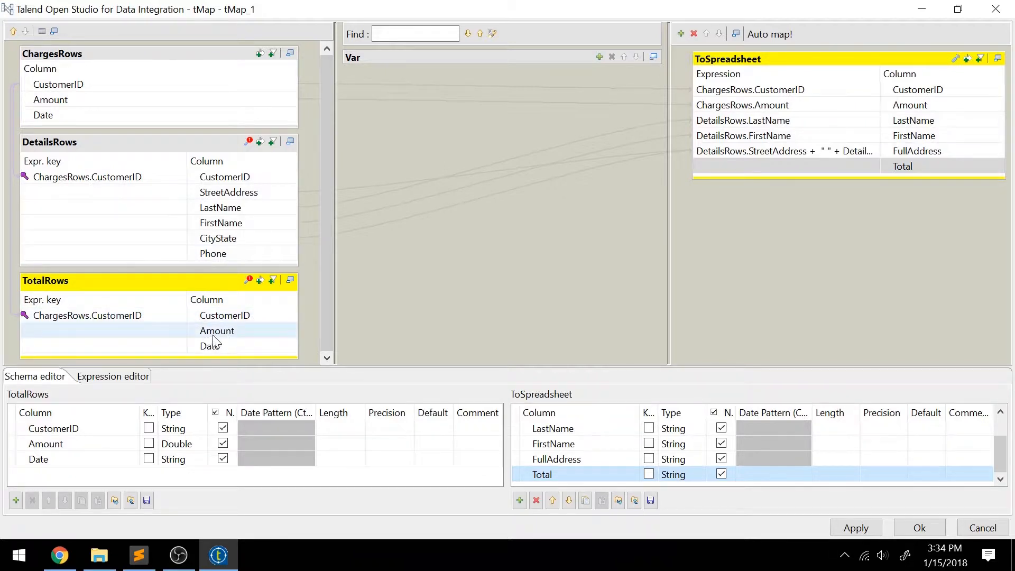
drag(214, 337, 767, 170)
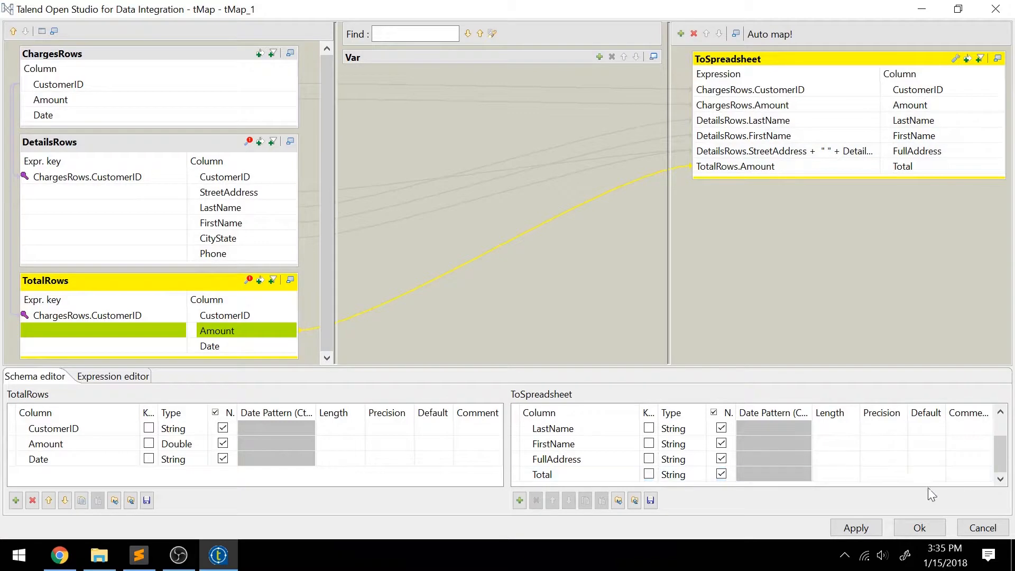
Step: Apply the mapping and accept propagating the changes to the job
click(856, 528)
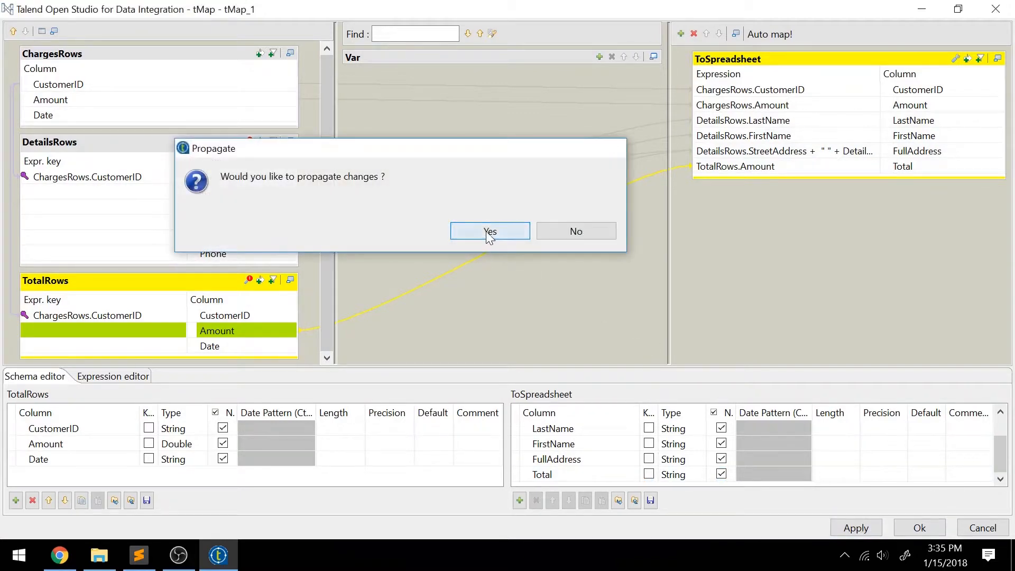
click(488, 231)
click(919, 527)
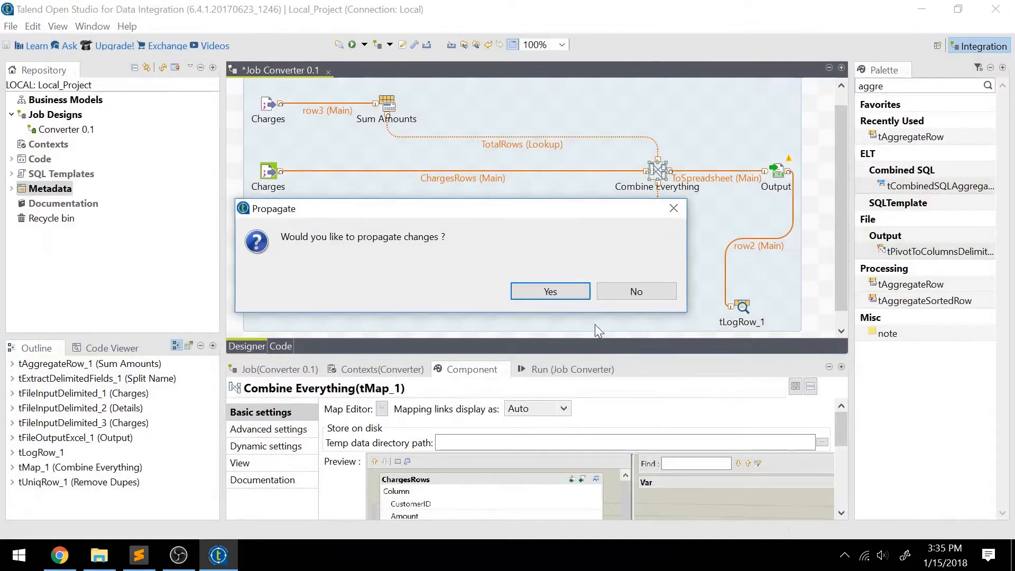
click(556, 290)
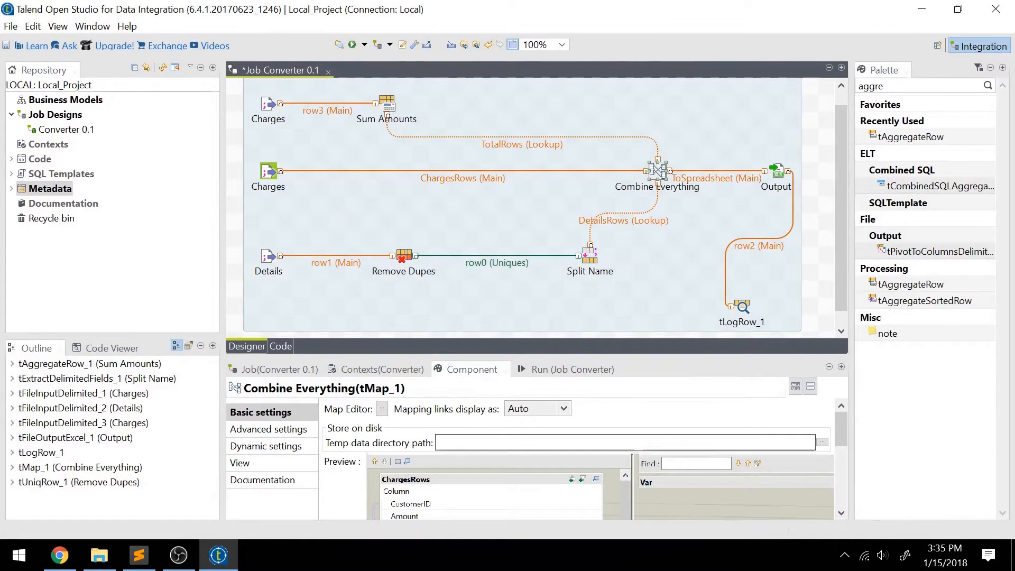
Step: Run the Converter job and dismiss the Double-to-String type mismatch compile error
click(268, 176)
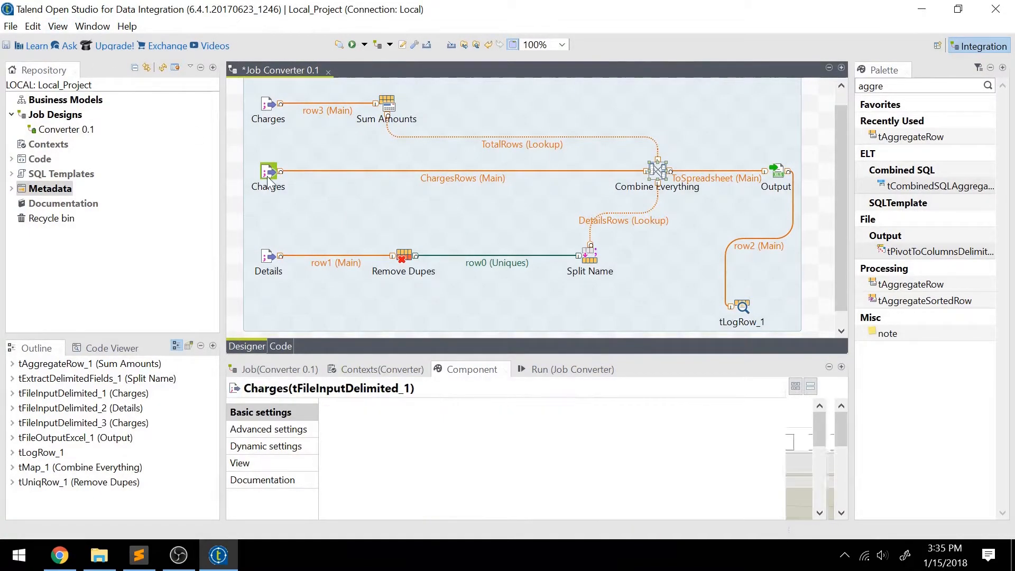
click(353, 44)
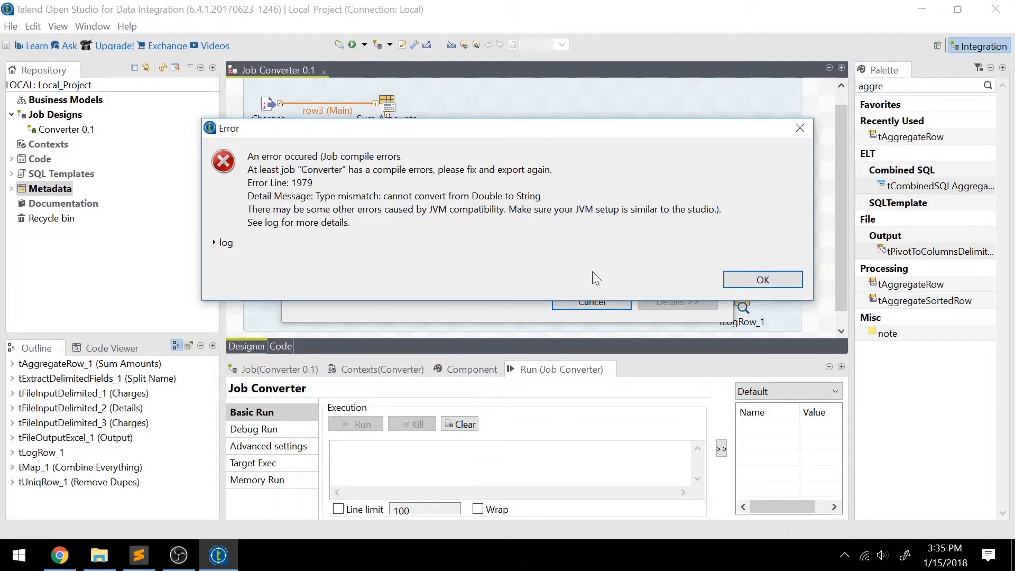
click(771, 284)
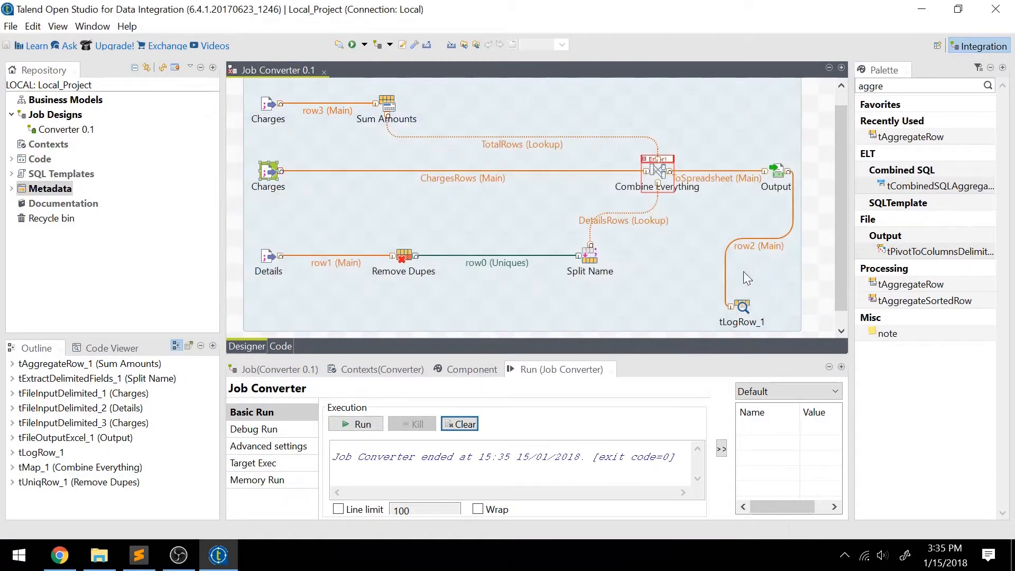
Step: Change ToSpreadsheet's Total column type from String to Double and propagate the change
double_click(657, 172)
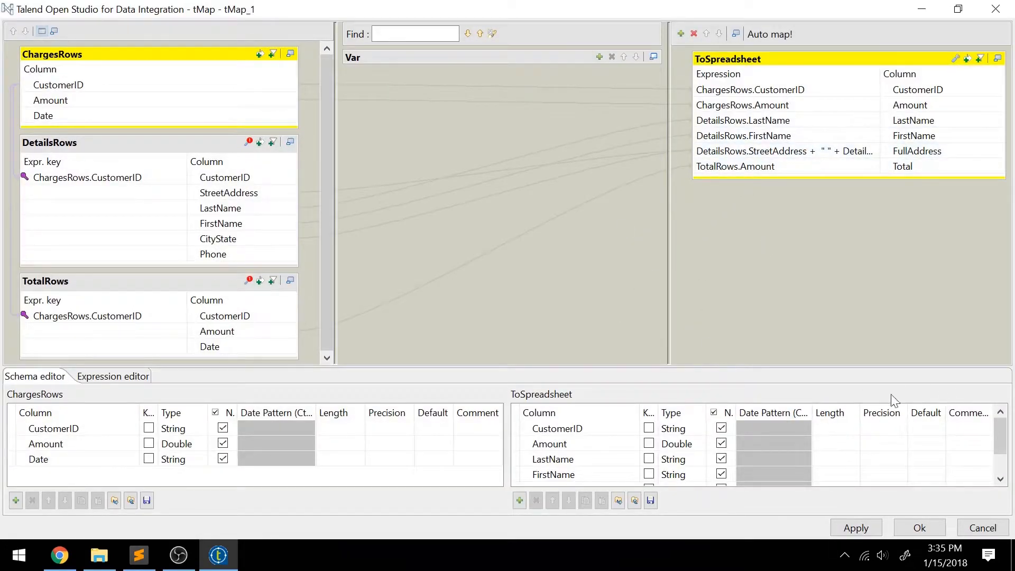
scroll(752, 440, down, 1)
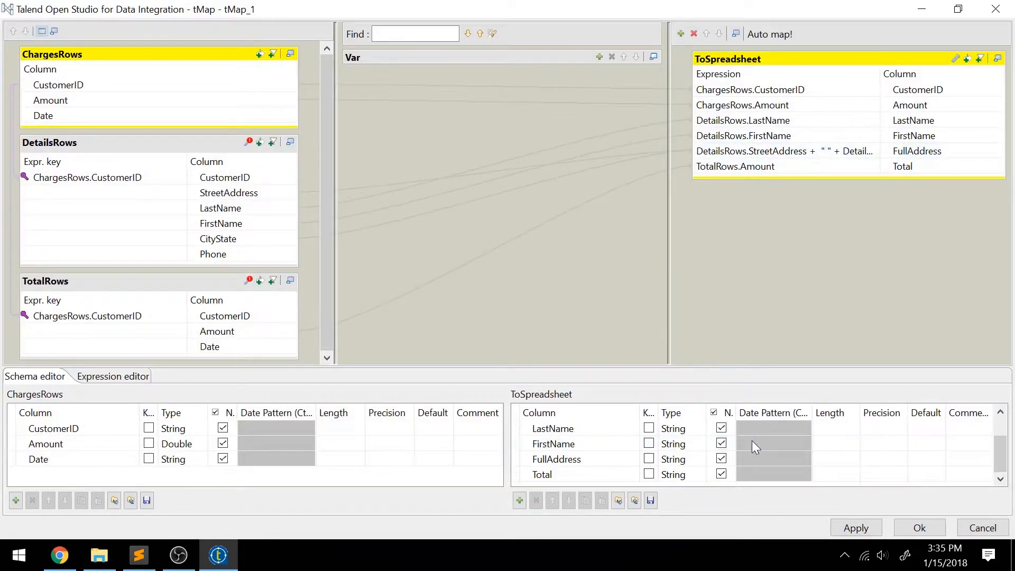
click(691, 472)
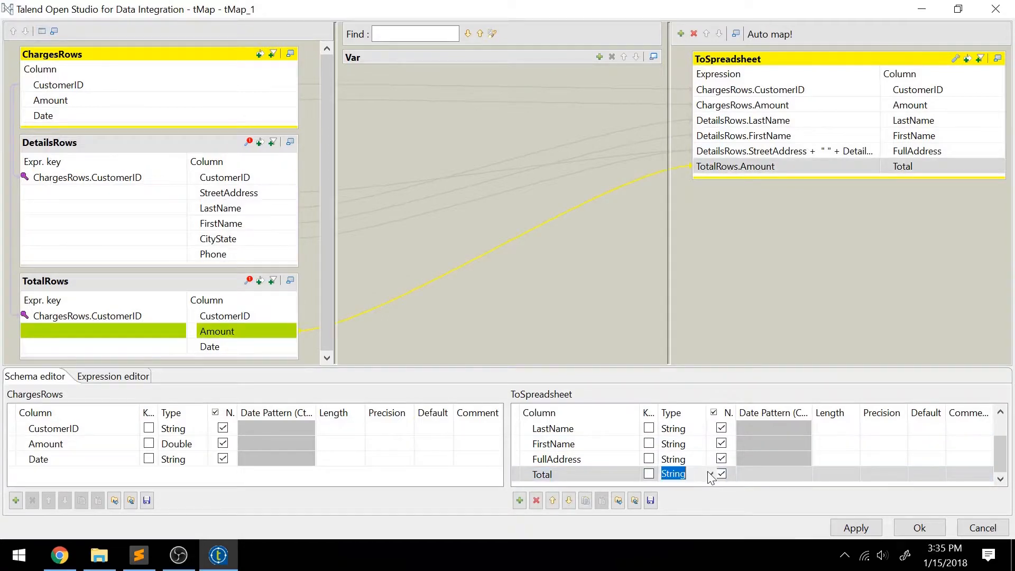
click(710, 476)
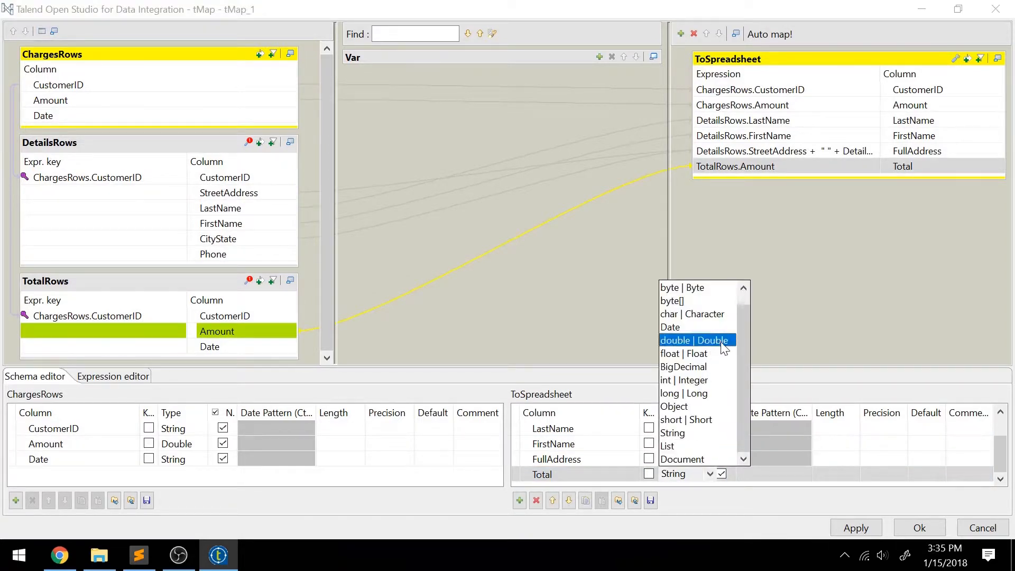
click(704, 340)
click(866, 529)
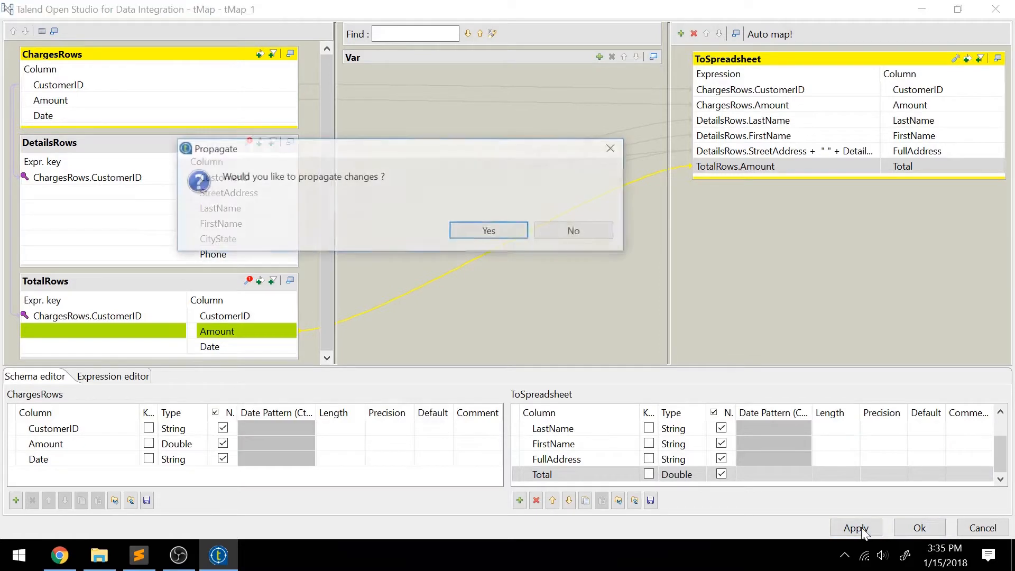
click(500, 231)
click(915, 523)
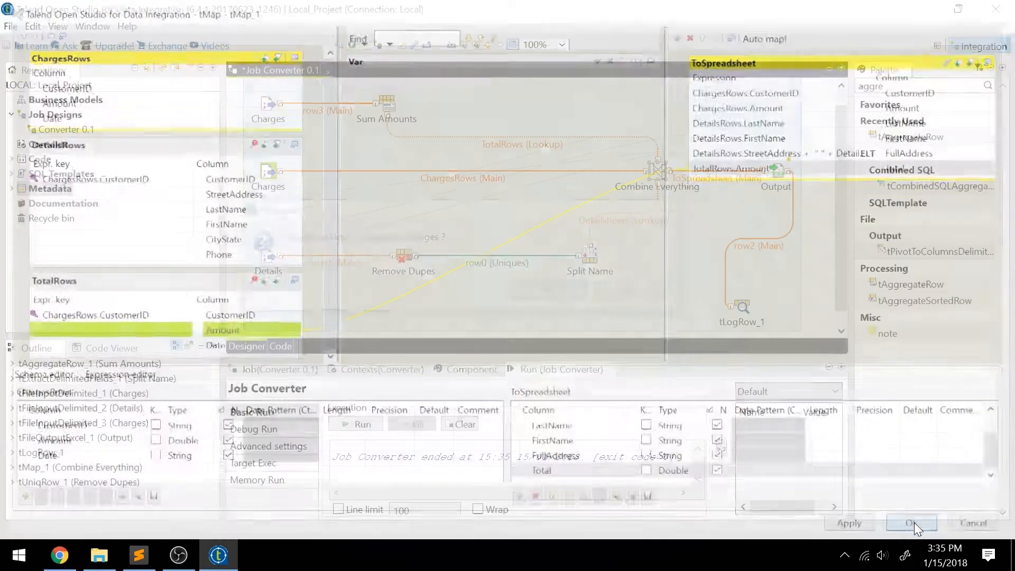
click(571, 291)
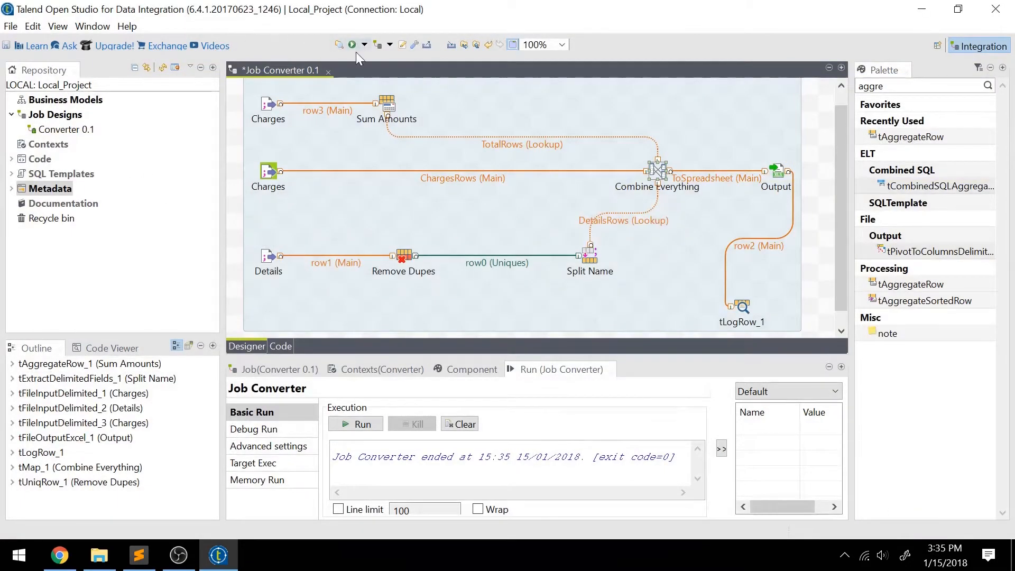
Step: Append '(Totals)' to the top Charges input's label, then run the job again
click(270, 103)
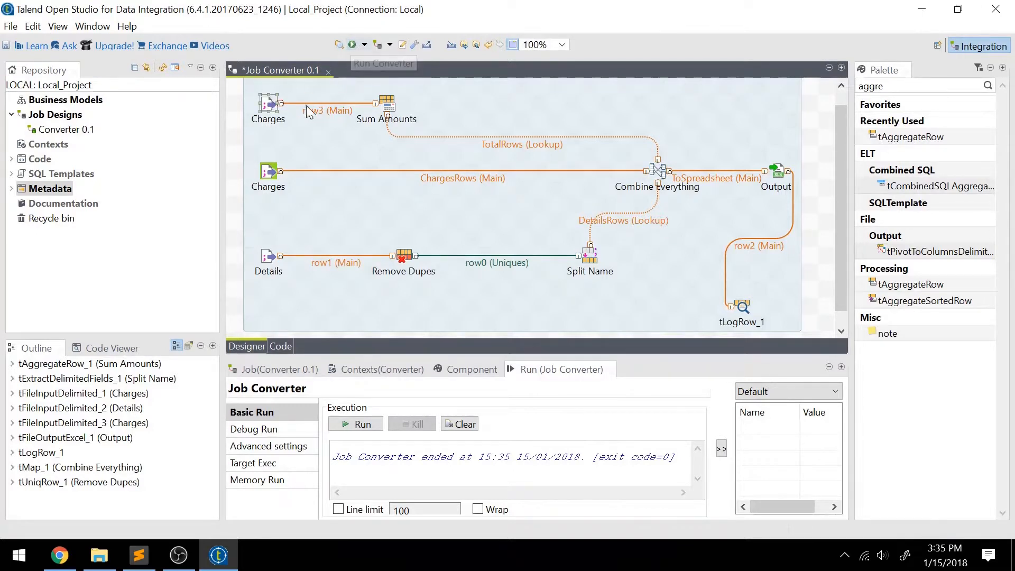
click(269, 100)
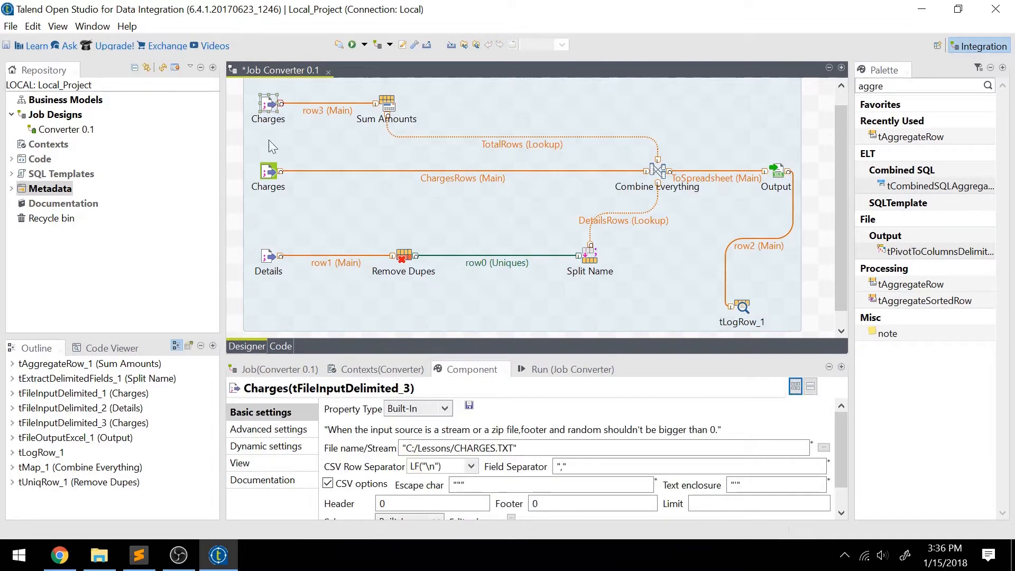
click(254, 464)
key(End)
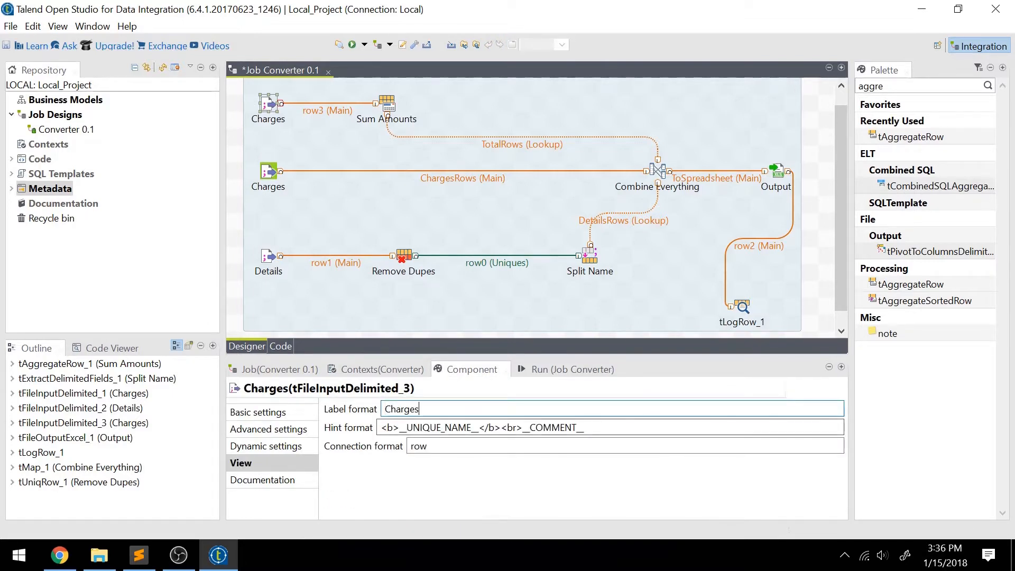
text(()
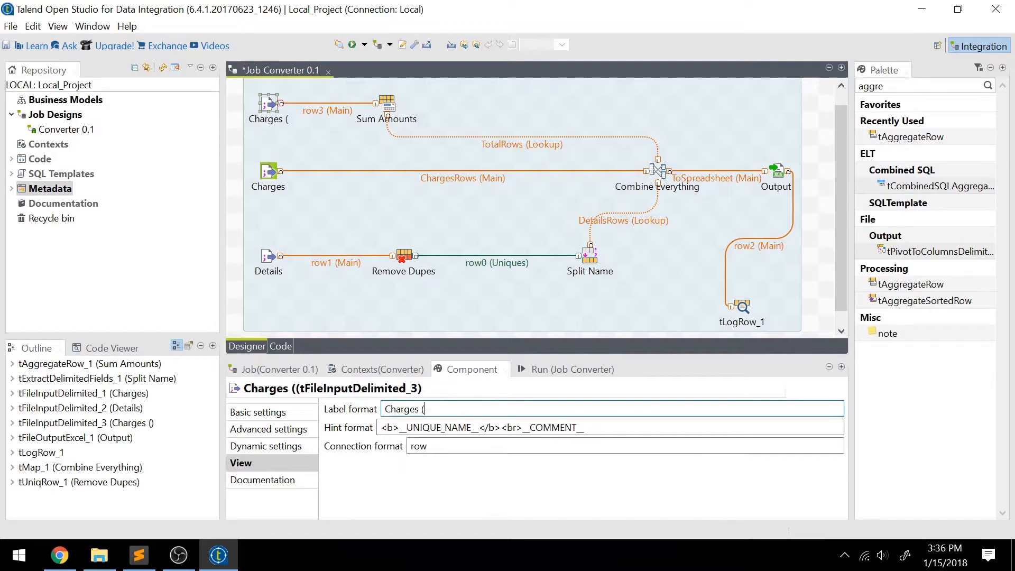
text(Totals))
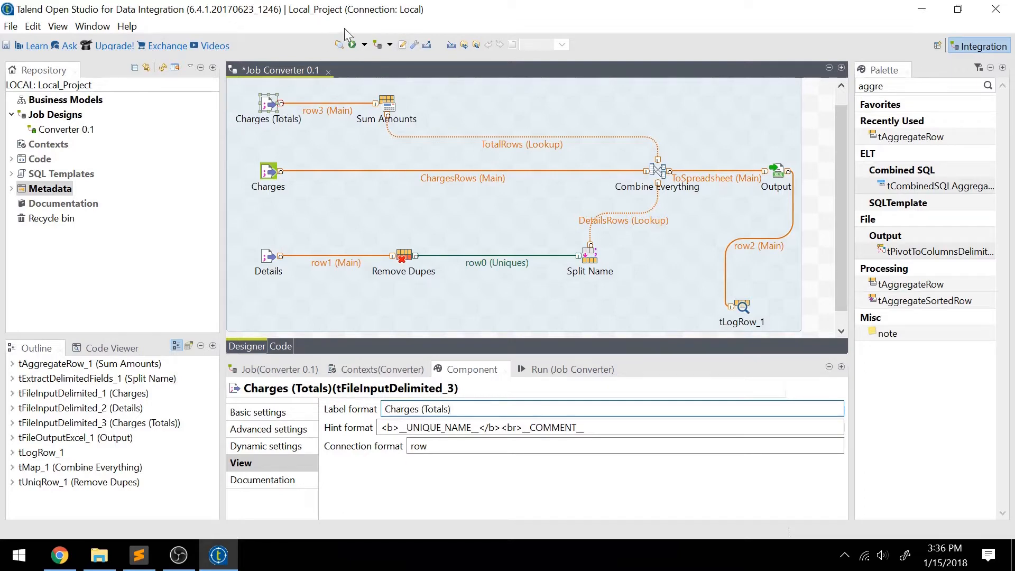
click(353, 45)
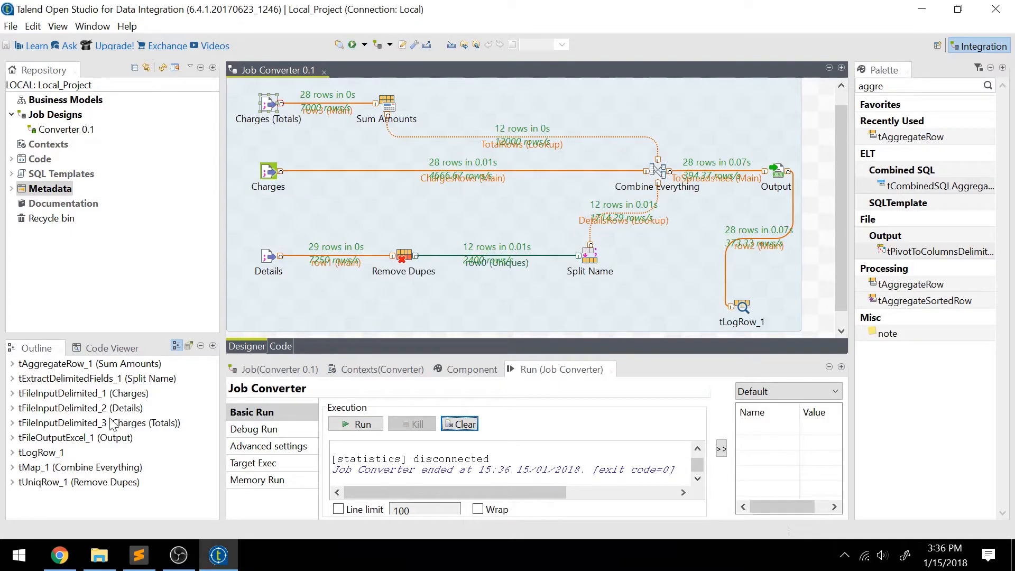
Step: Switch to the Lessons folder window and open Output.xls
click(98, 557)
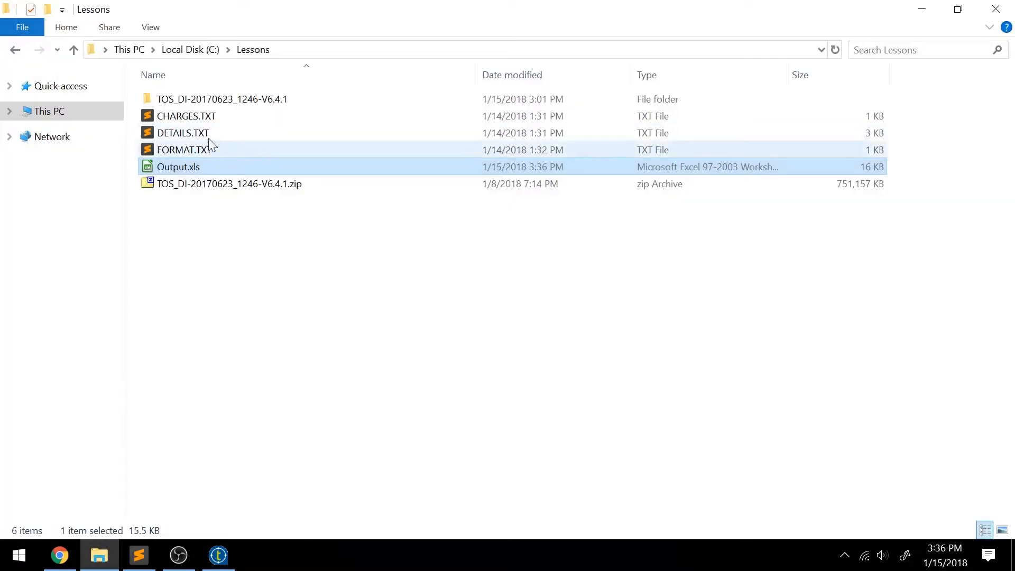
double_click(225, 166)
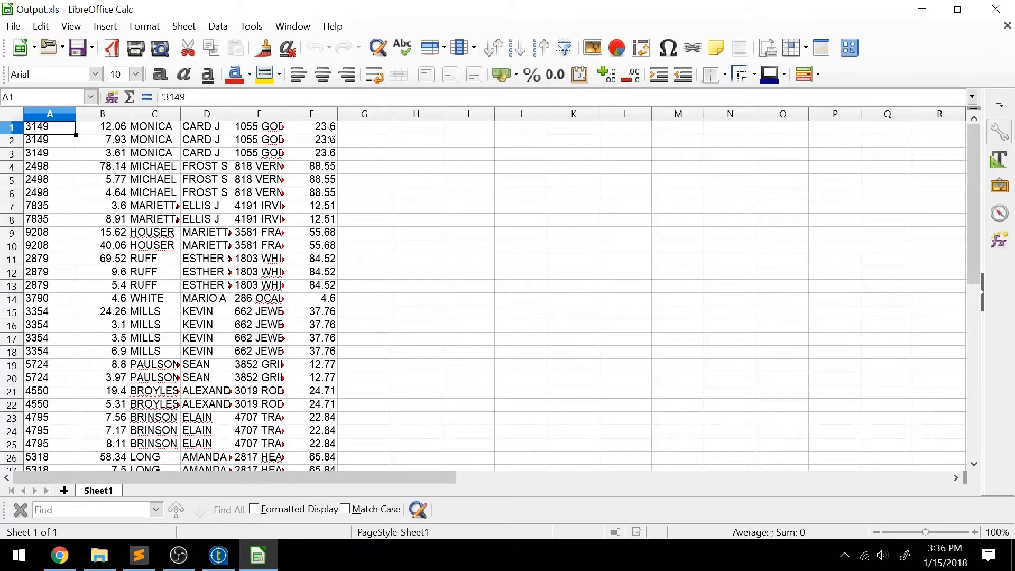
Step: Select rows 1–3 of Output.xls, then clear the selection
click(122, 159)
click(17, 130)
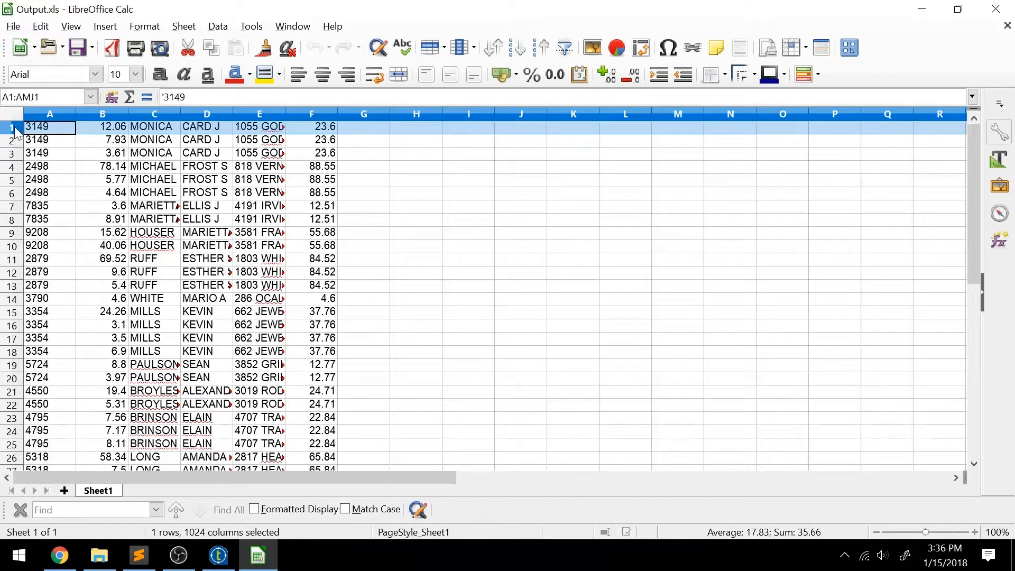
key(shift+Down)
key(shift+Down)
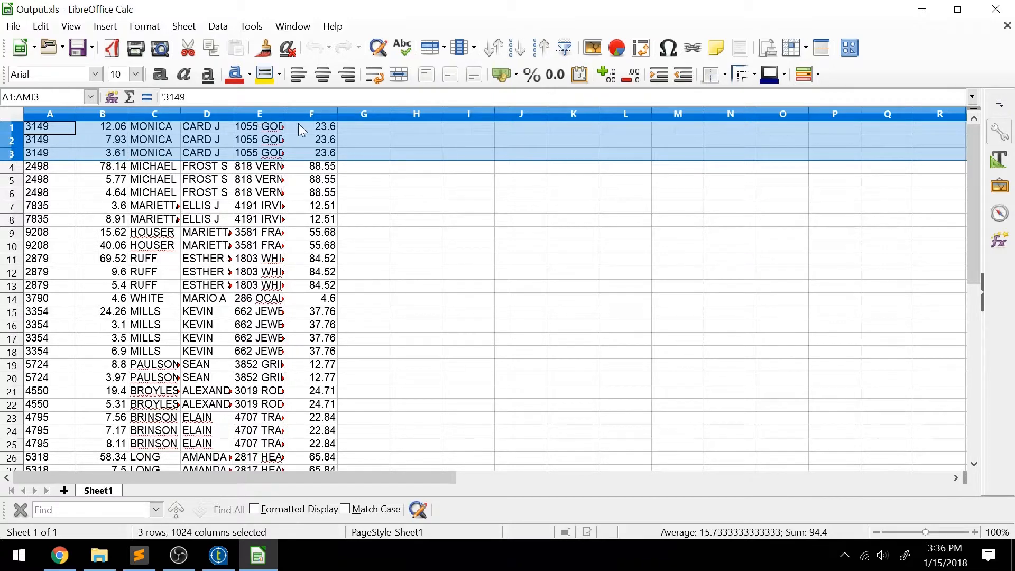
click(351, 132)
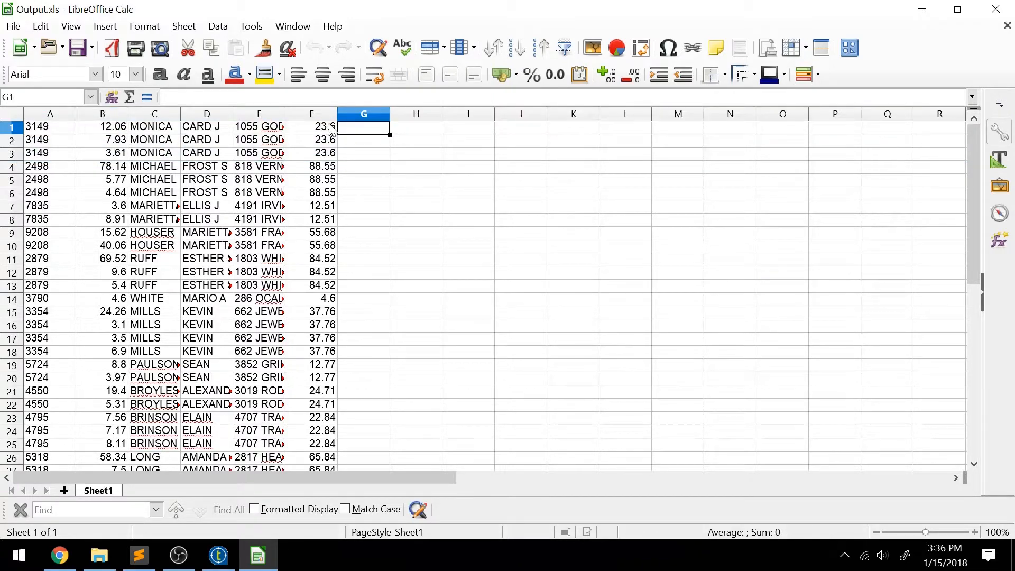
Step: Check the per-customer totals in cells F1 through F8, then close the spreadsheet
click(331, 130)
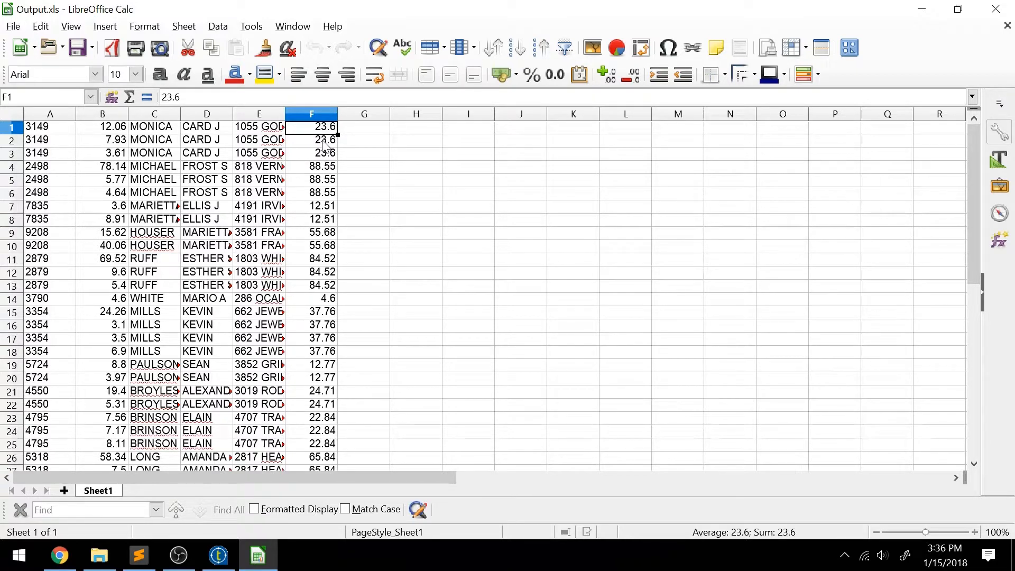
click(323, 143)
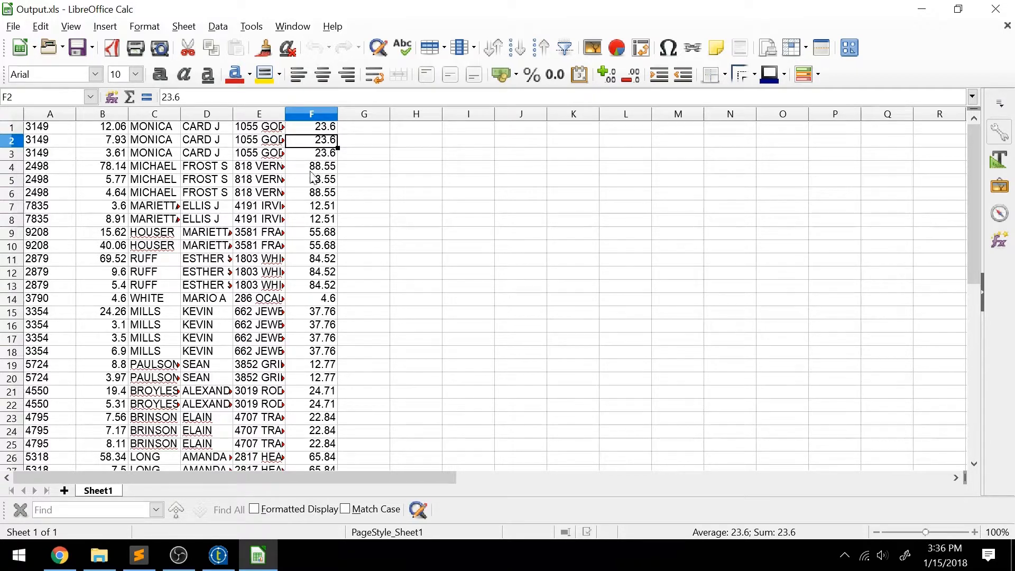
click(324, 154)
click(323, 168)
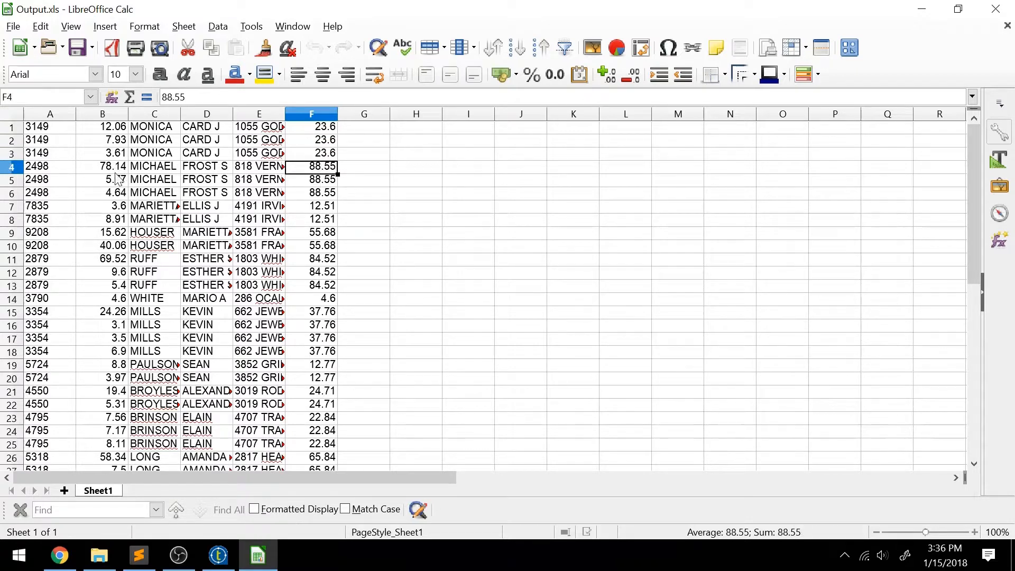
click(323, 182)
click(323, 193)
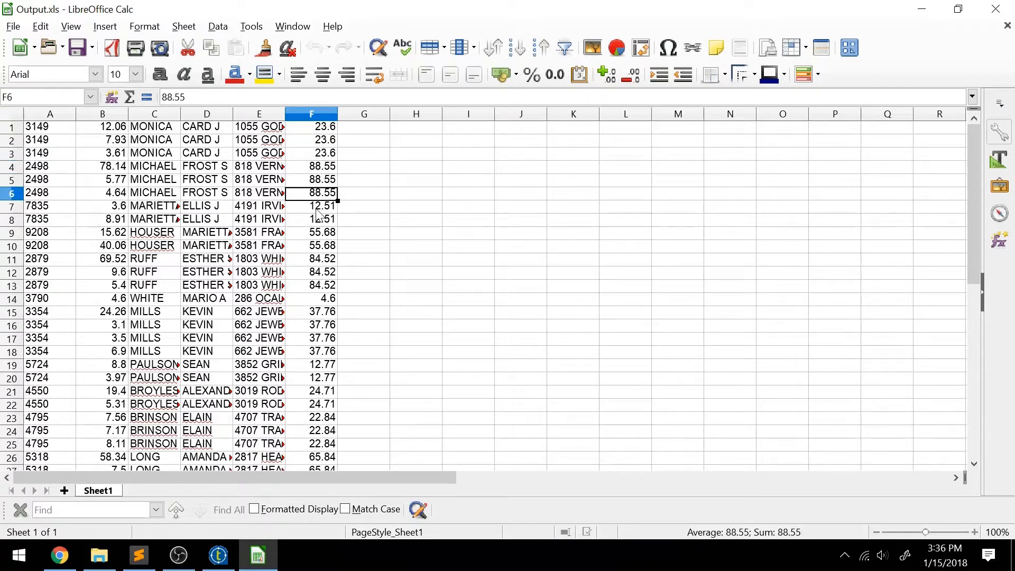
click(320, 208)
click(319, 221)
click(996, 9)
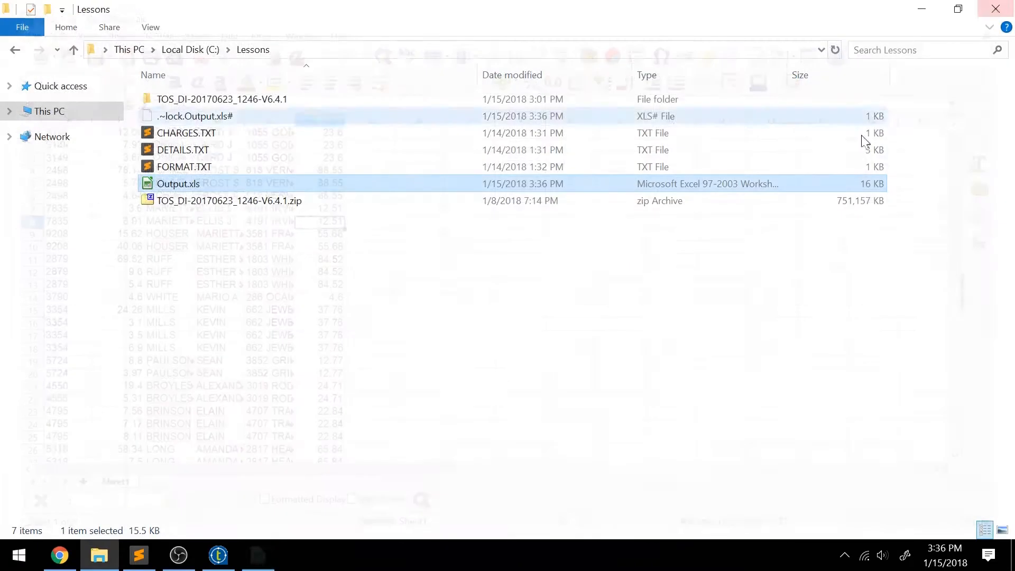
Step: Compare the column order in FORMAT.TXT, selecting FULL_ADDRESS, then return to Talend
click(218, 555)
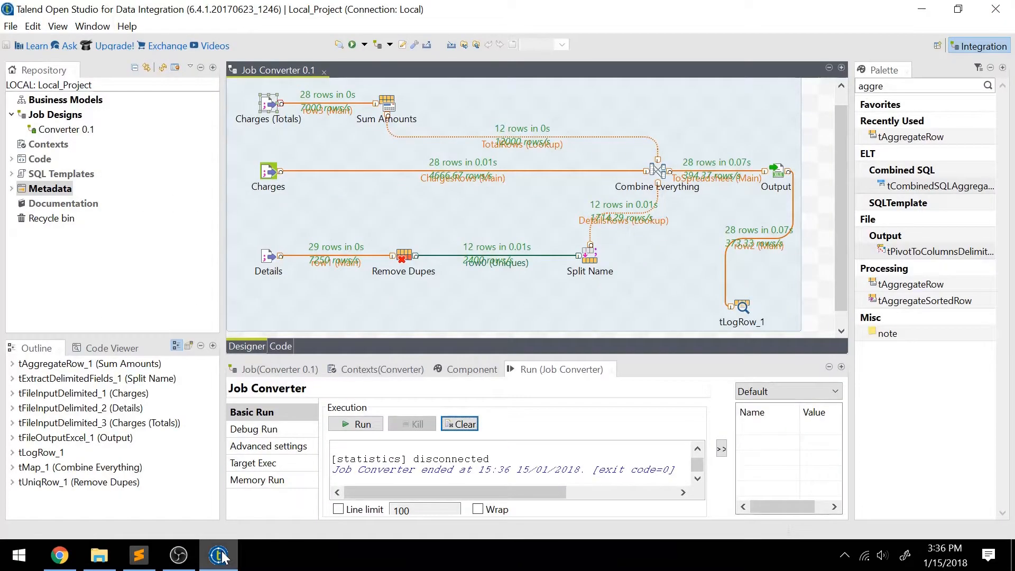
click(140, 555)
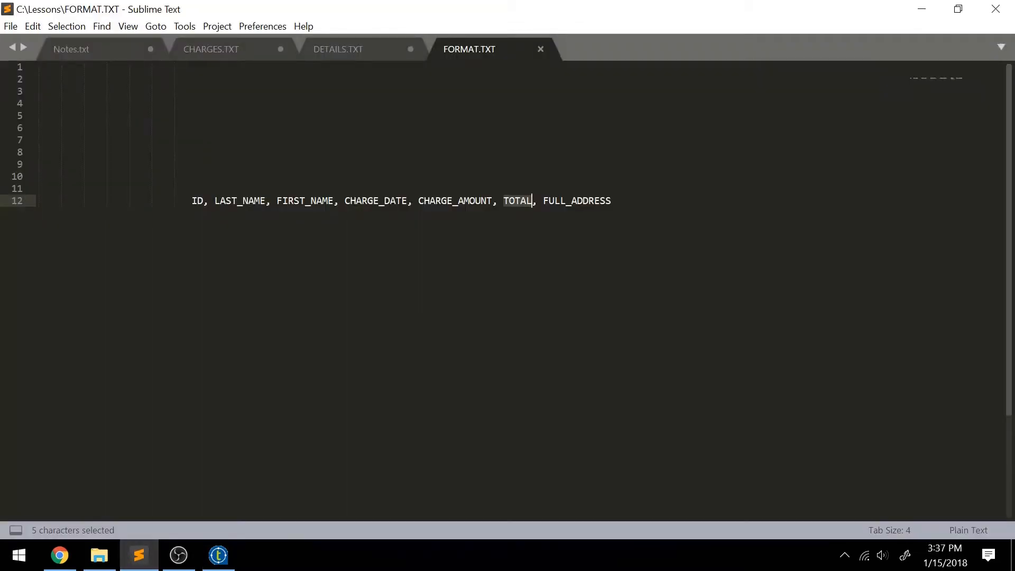
drag(613, 201, 555, 201)
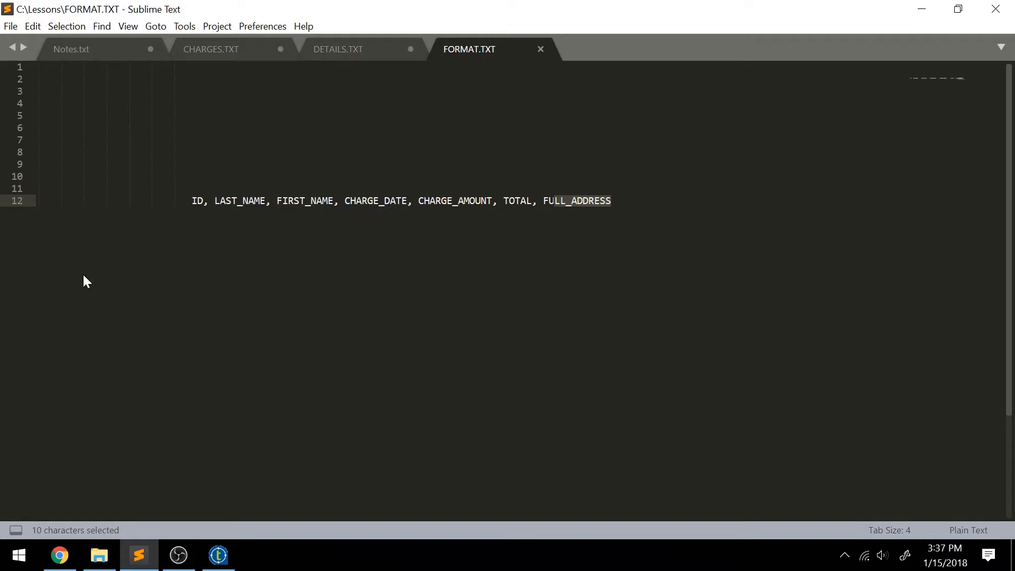
click(218, 556)
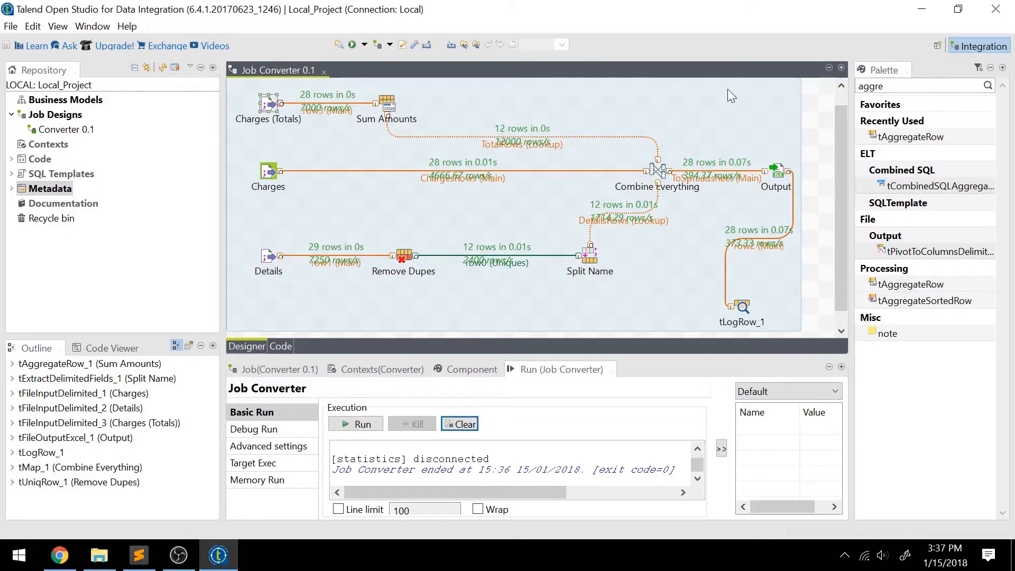
Step: In the Combine Everything tMap, move LastName and FirstName up to follow CustomerID in ToSpreadsheet
double_click(659, 169)
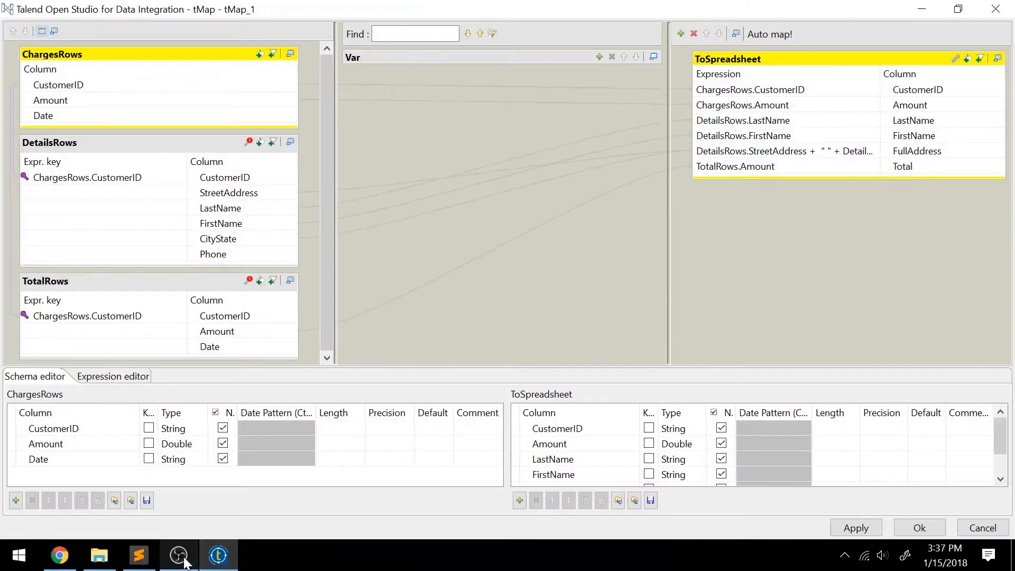
click(139, 555)
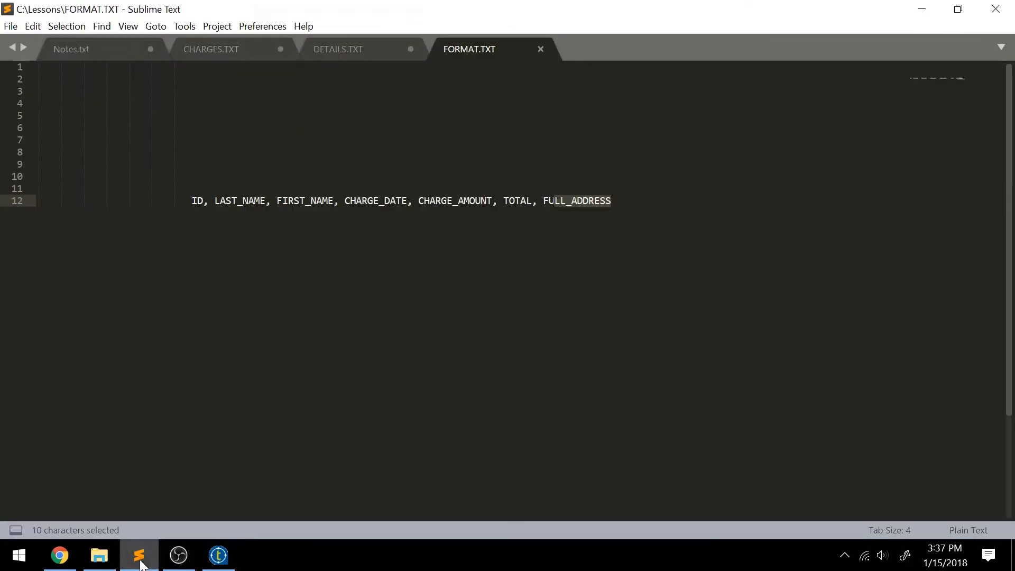
click(139, 556)
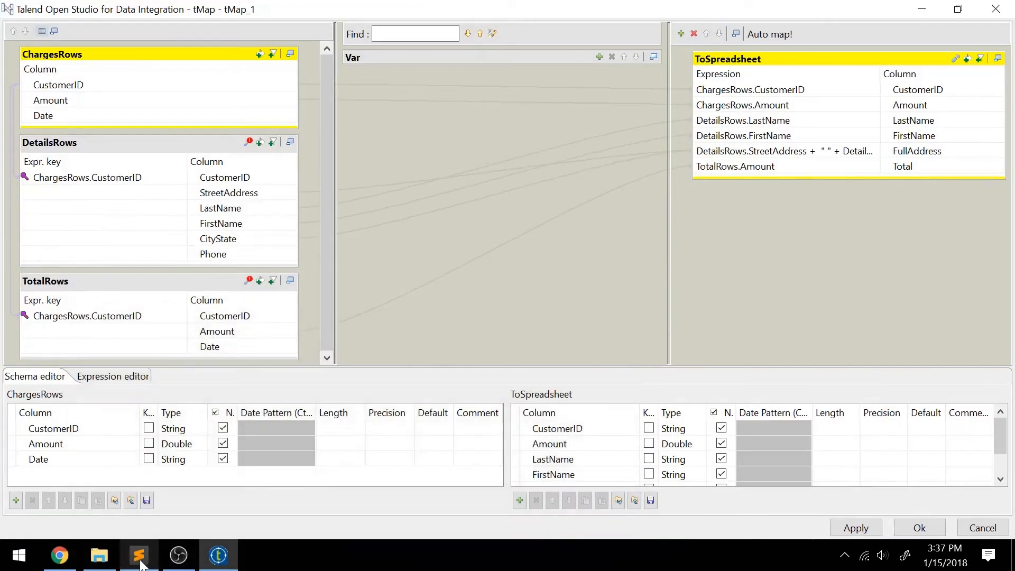
click(762, 123)
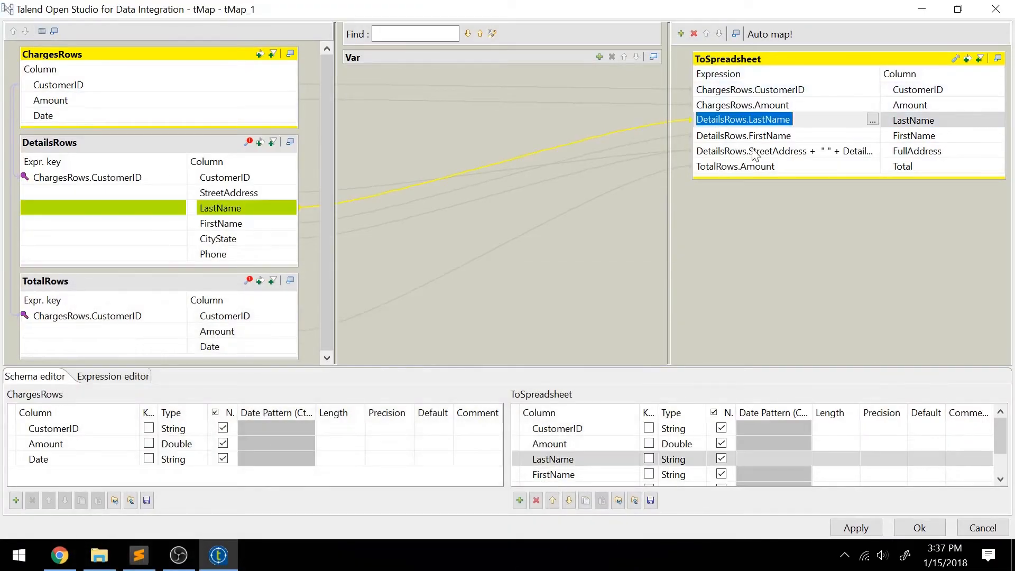
click(553, 500)
click(550, 459)
click(558, 474)
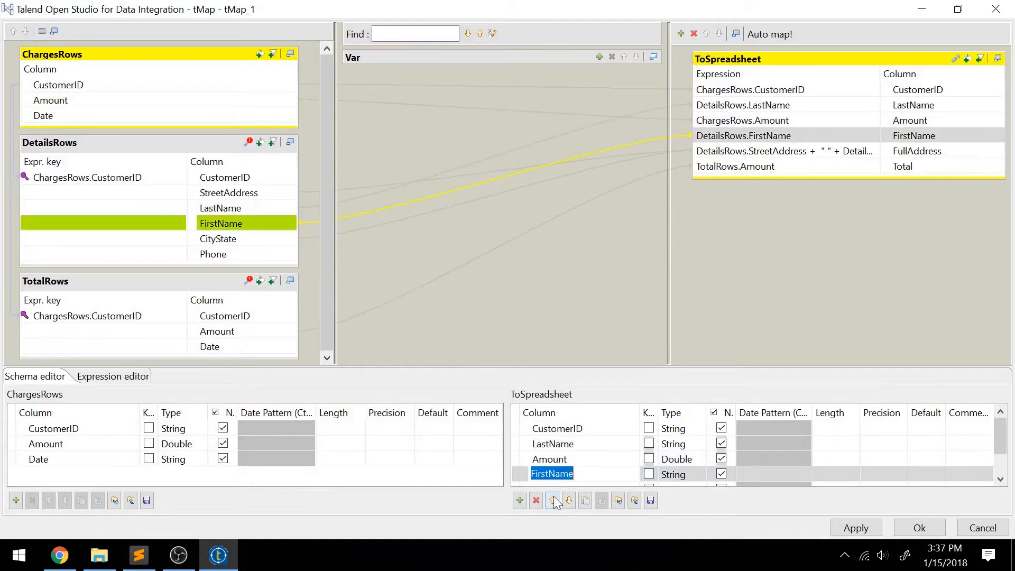
click(554, 500)
Step: Map ChargesRows.Date into a new Date column at the end of ToSpreadsheet
click(137, 558)
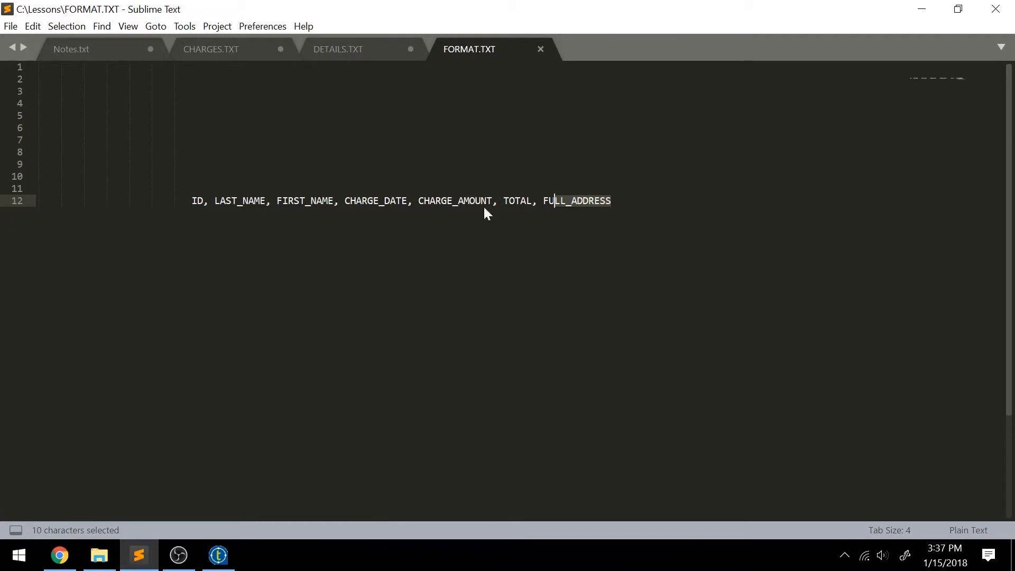
click(219, 555)
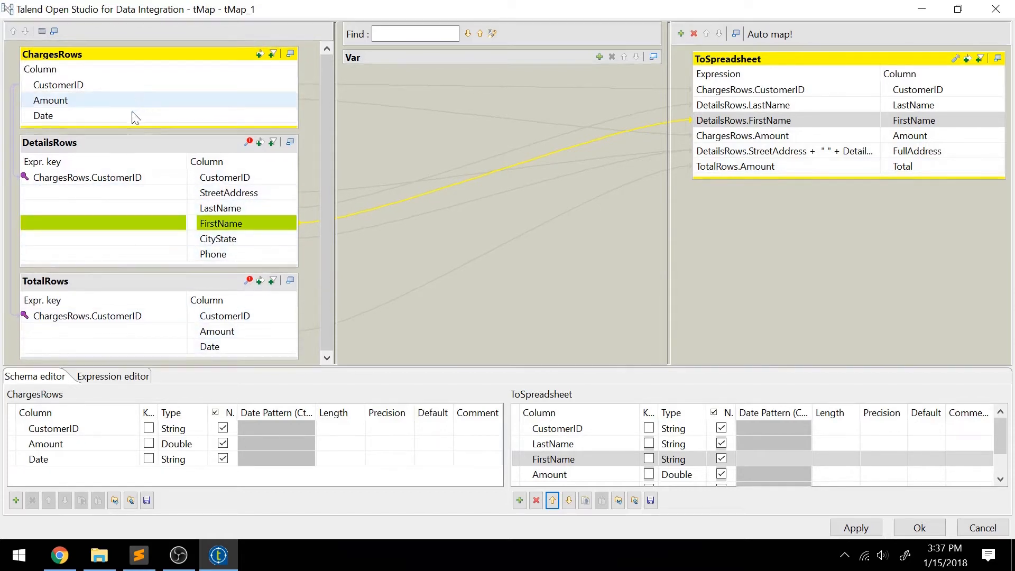
drag(129, 118, 748, 175)
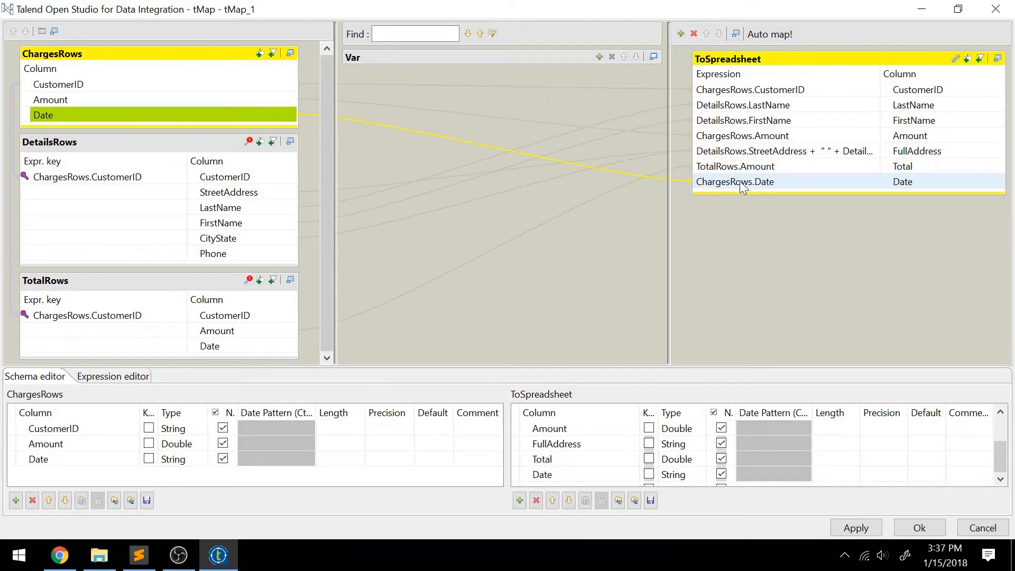
Step: Move the Date output column up so it sits before Amount
click(551, 496)
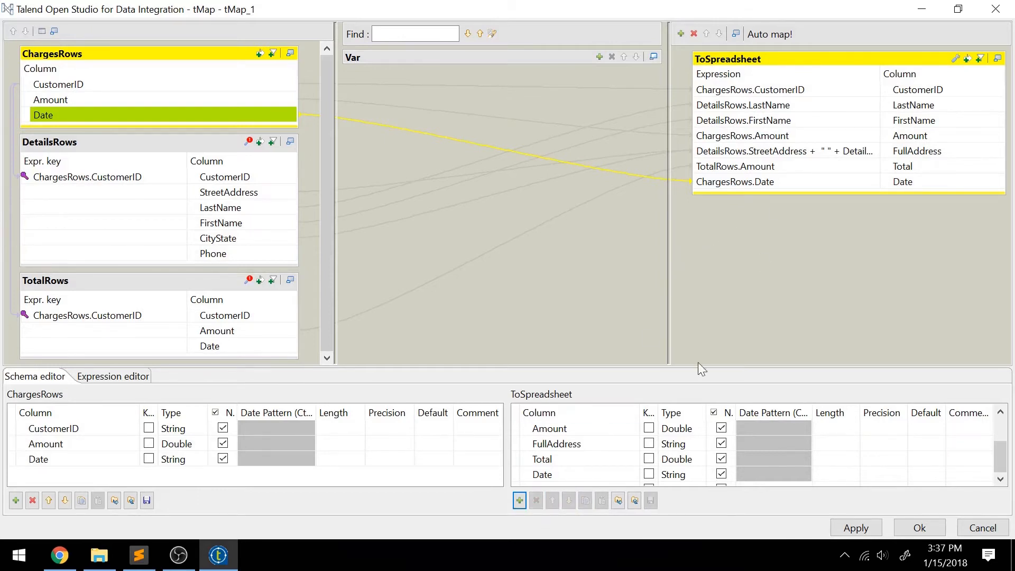
click(576, 474)
click(552, 500)
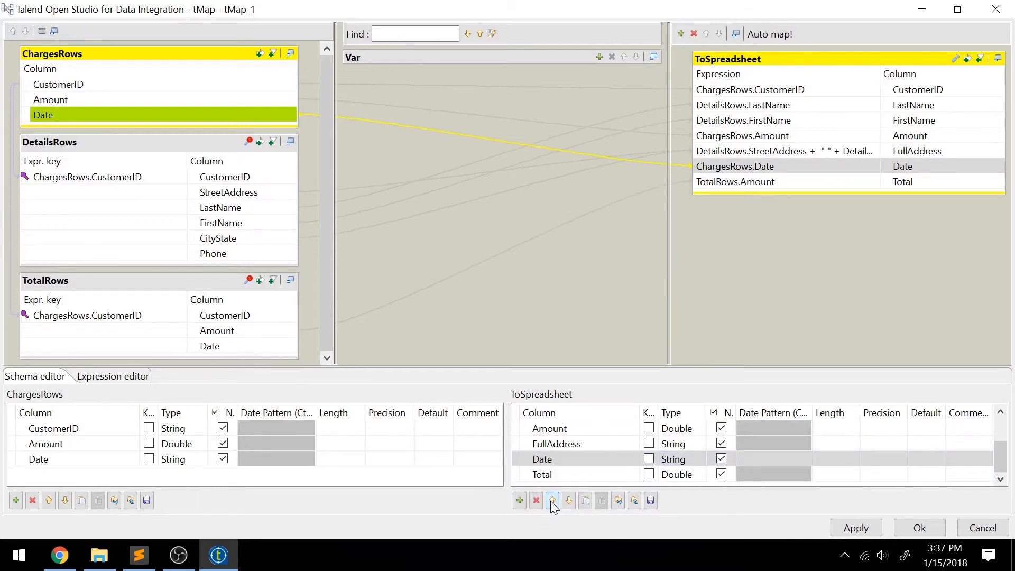
click(552, 501)
click(552, 501)
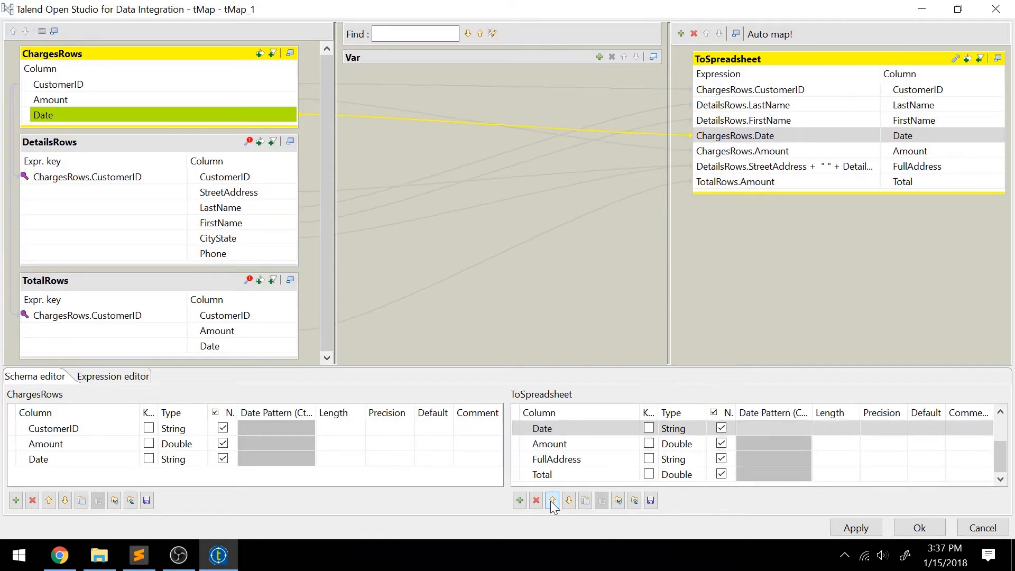
Step: Check FORMAT.TXT and move the Total column up before FullAddress
click(221, 558)
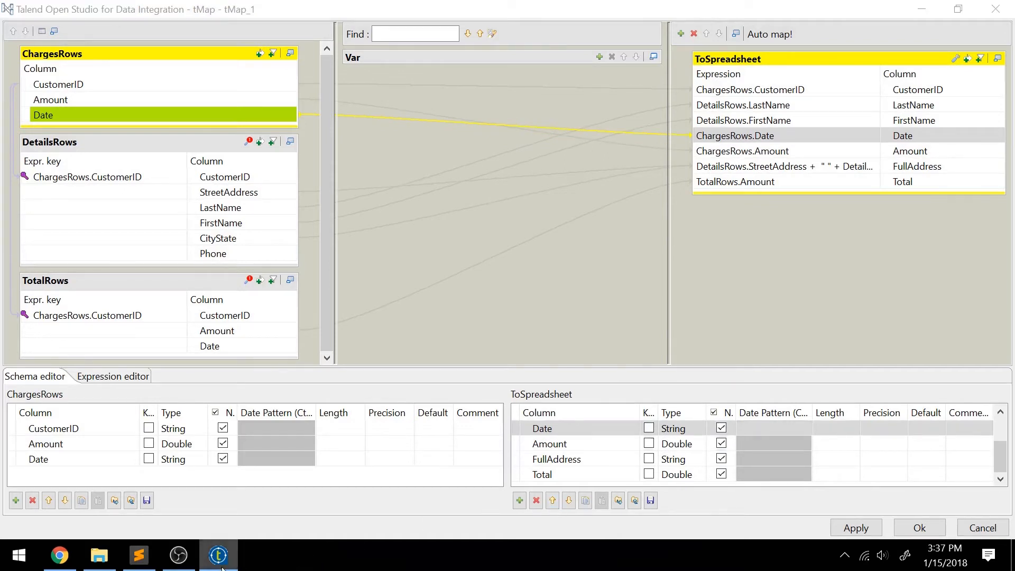
click(150, 565)
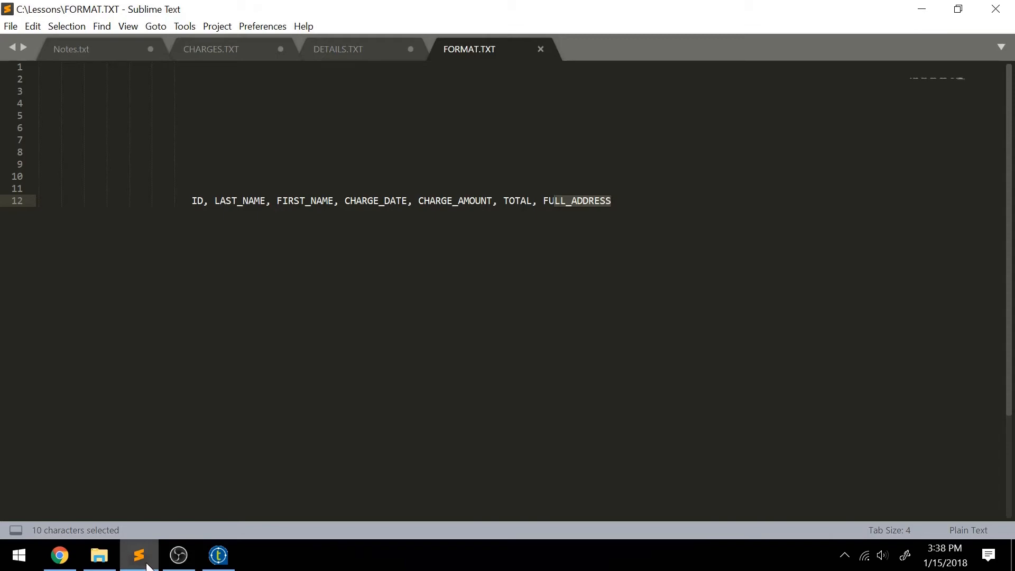
click(148, 567)
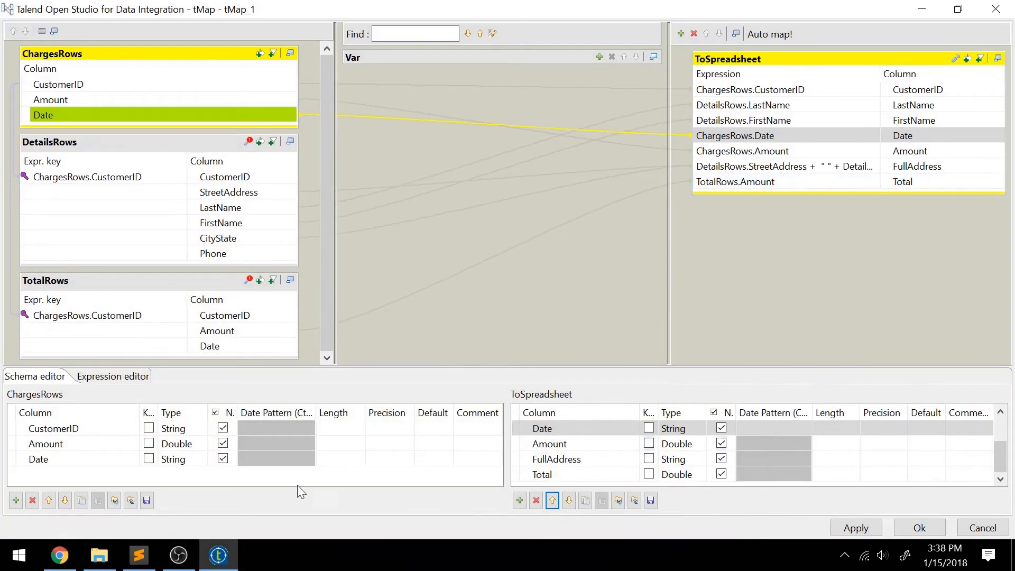
click(133, 565)
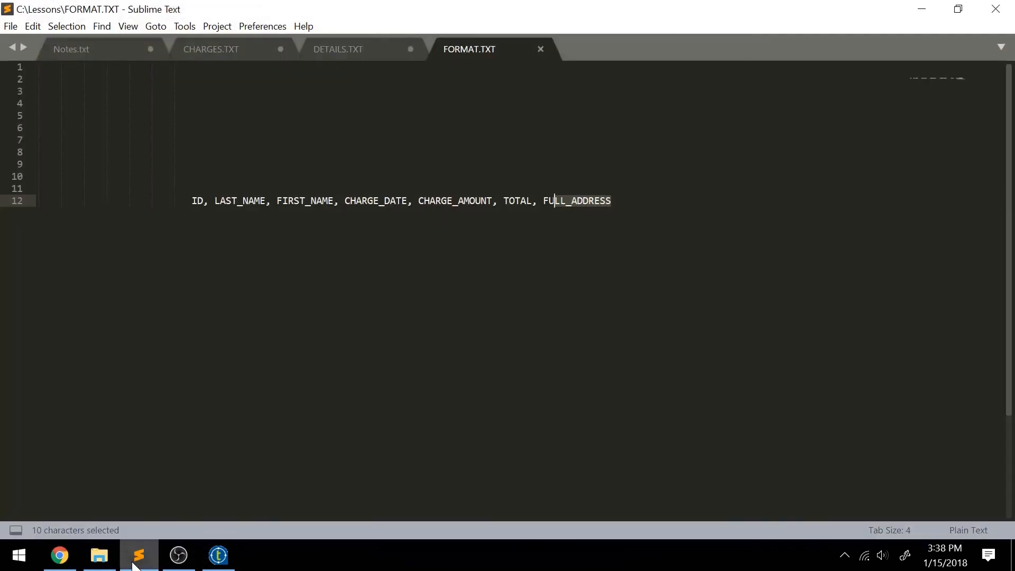
click(133, 566)
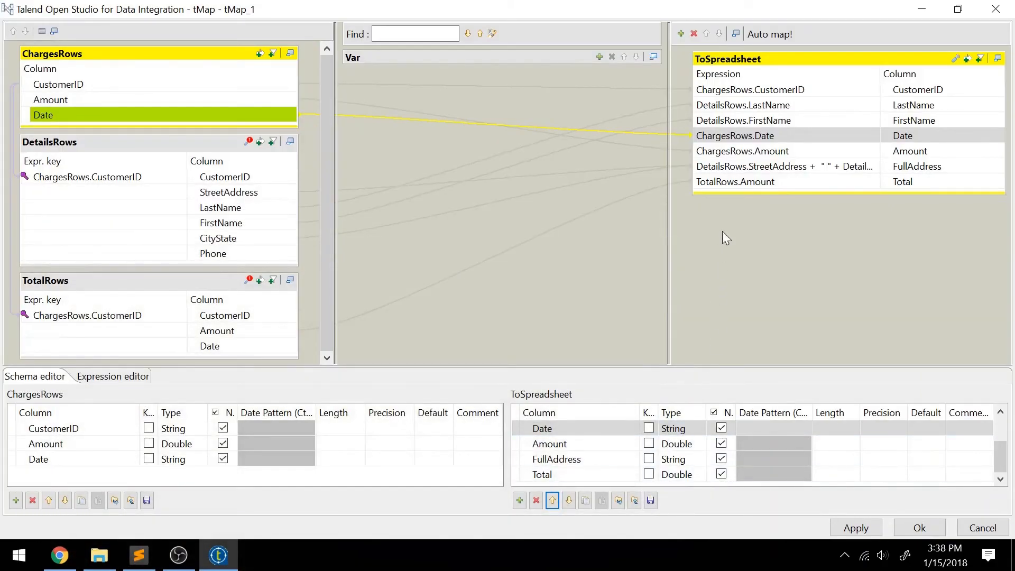
click(843, 180)
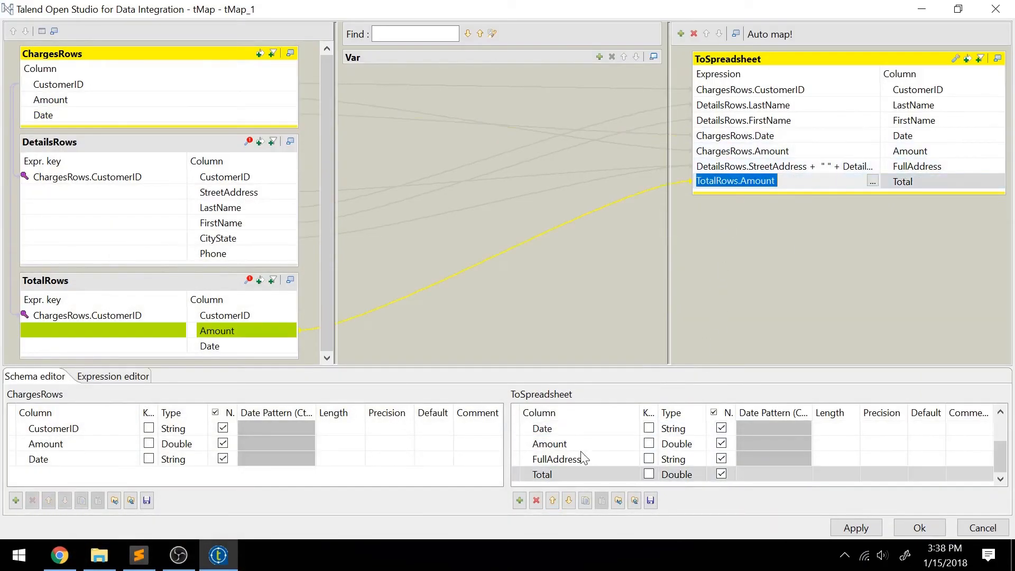
click(554, 500)
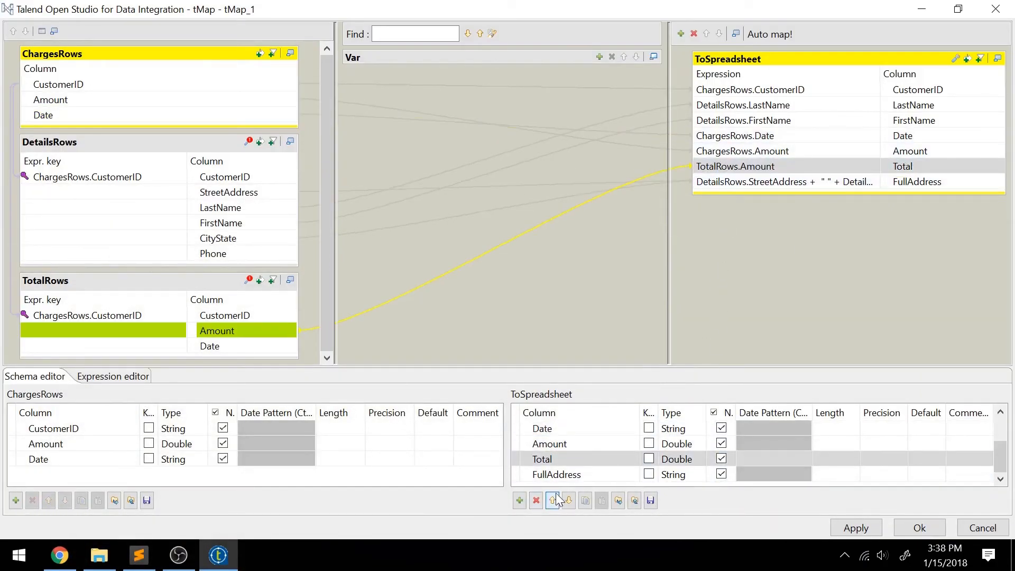
Step: Apply the mapping changes, propagate them, and close the tMap editor
click(863, 524)
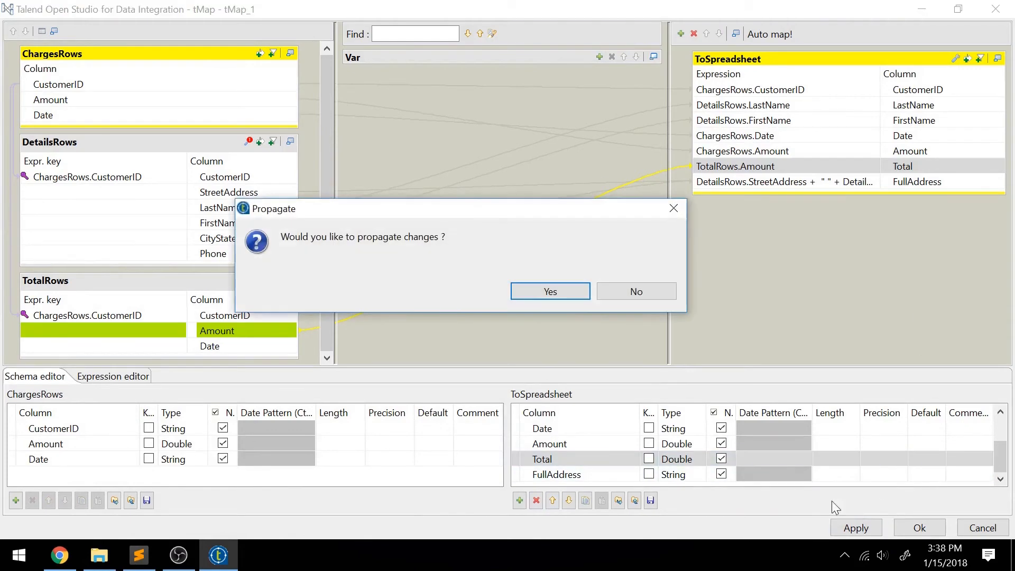
click(567, 291)
click(918, 526)
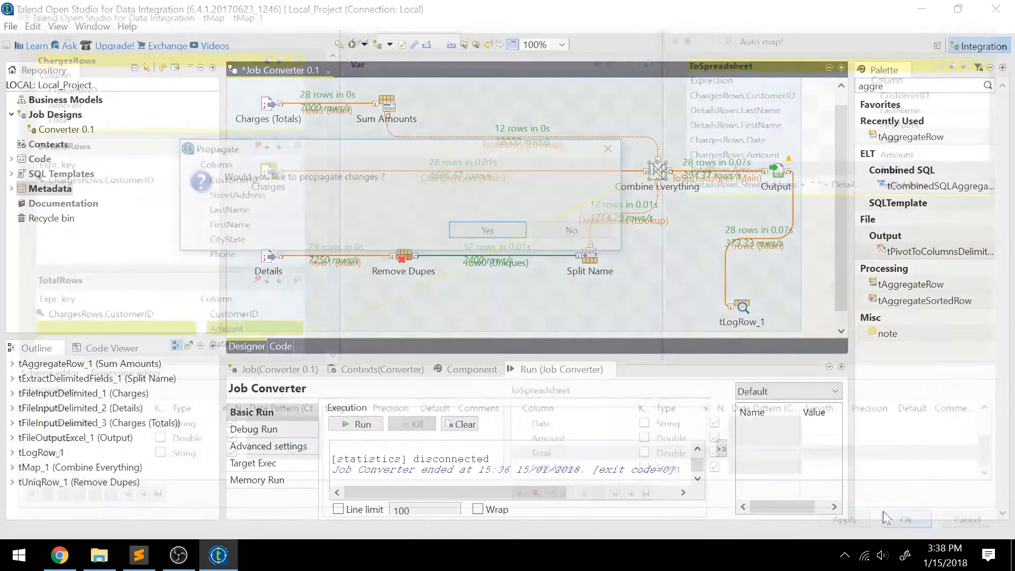
Step: Propagate the changes and rerun the Converter job, sending 28 rows to Output
click(487, 228)
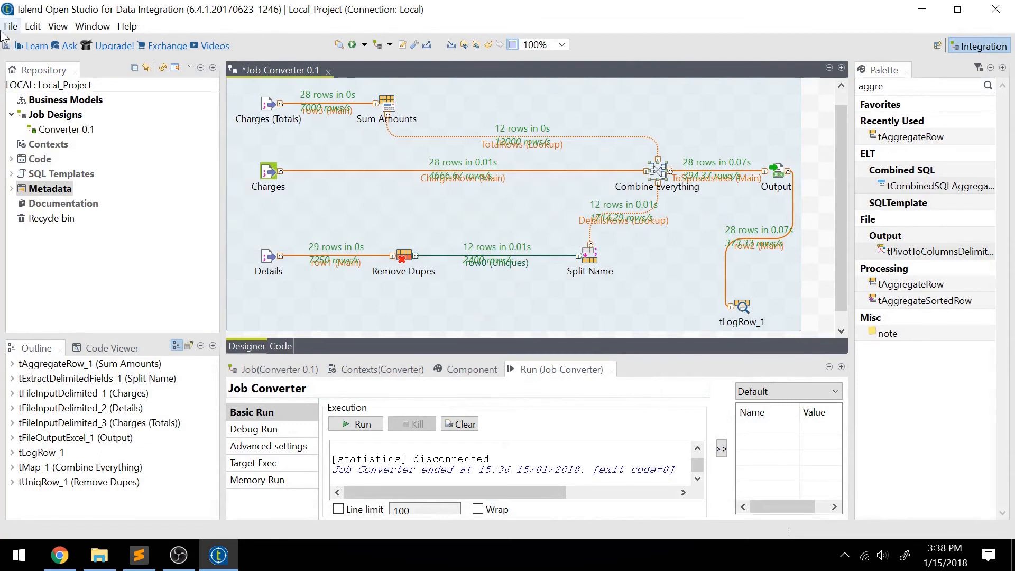
click(268, 106)
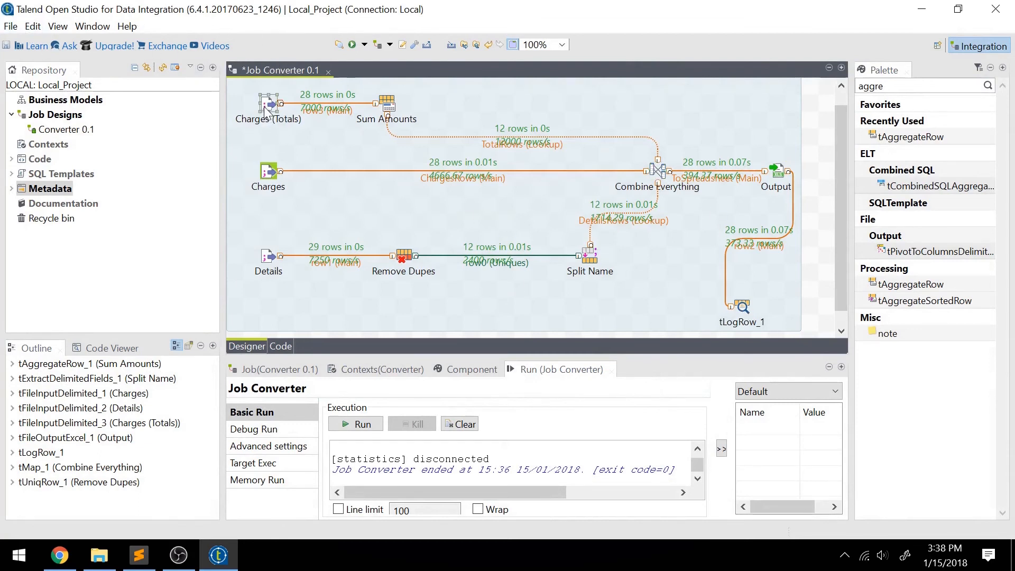
click(352, 46)
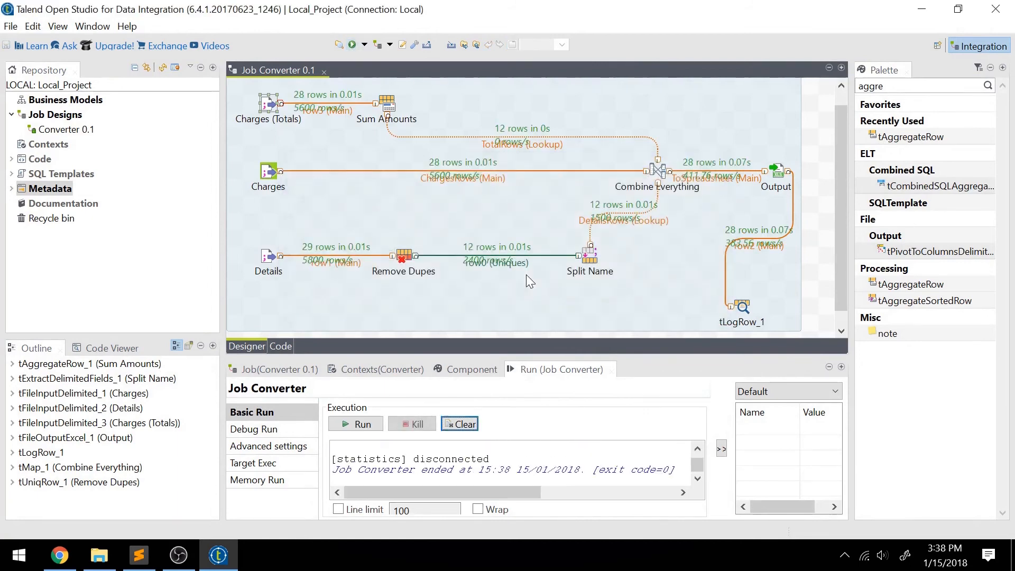
click(91, 566)
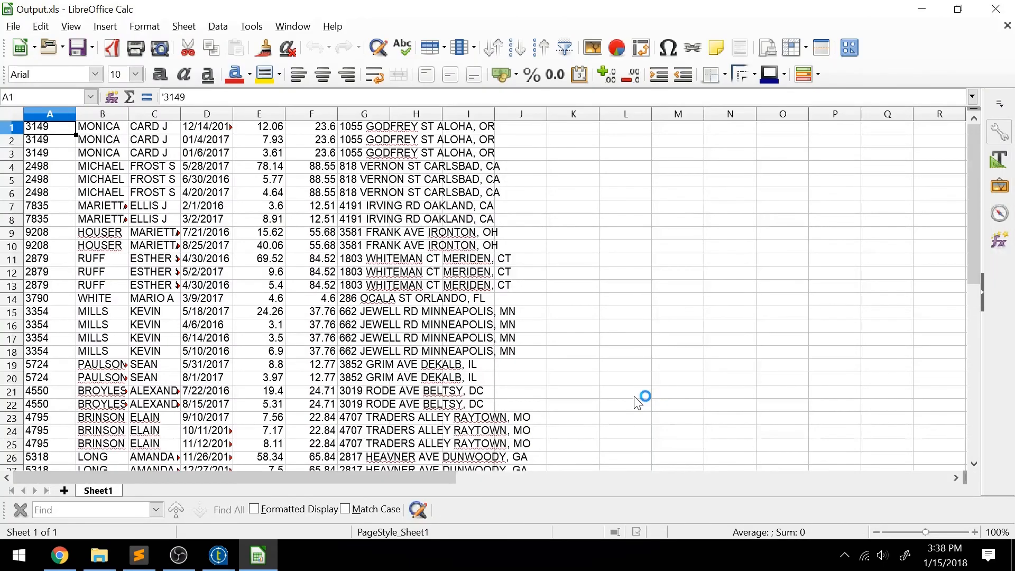
Step: Widen column G in Output.xls so the full addresses are visible
drag(390, 112, 536, 114)
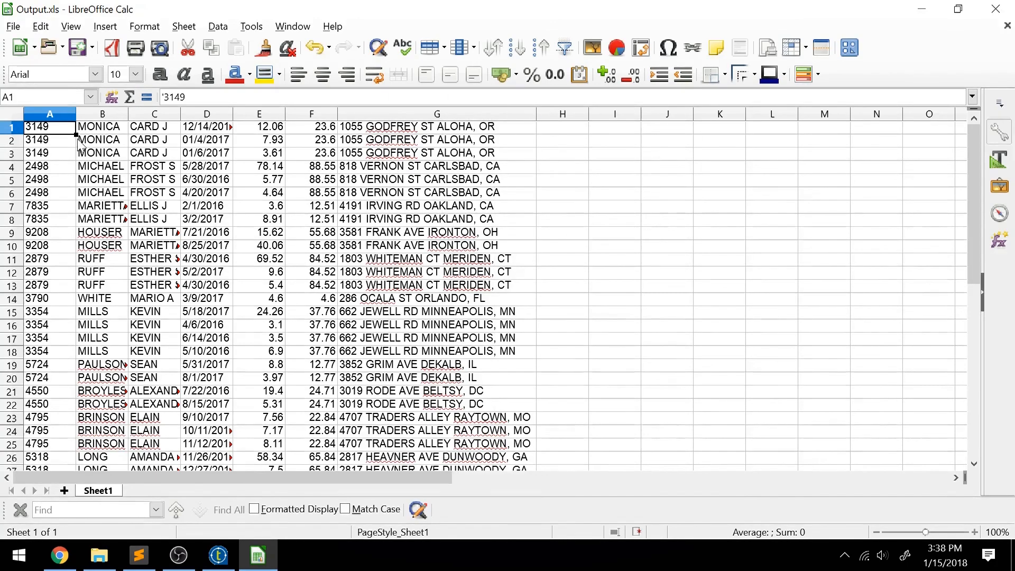